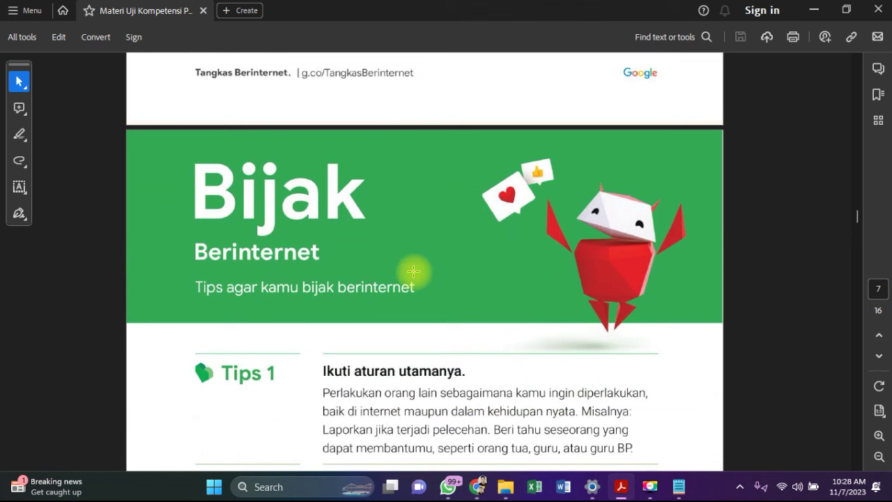
Read through Tips 1 to 5 of the "Bijak Berinternet" section on page 7
{"action": "scroll", "coordinate": [413, 271], "scroll_direction": "down", "scroll_amount": 3}
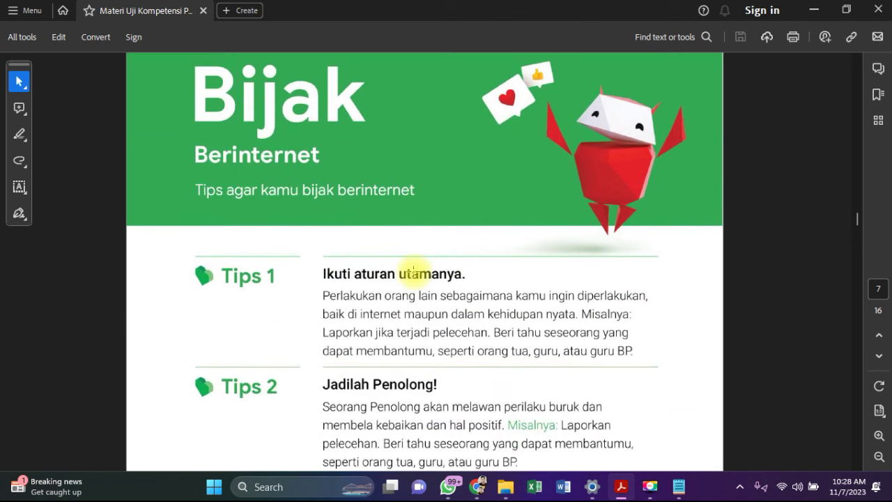
{"action": "scroll", "coordinate": [413, 272], "scroll_direction": "down", "scroll_amount": 4}
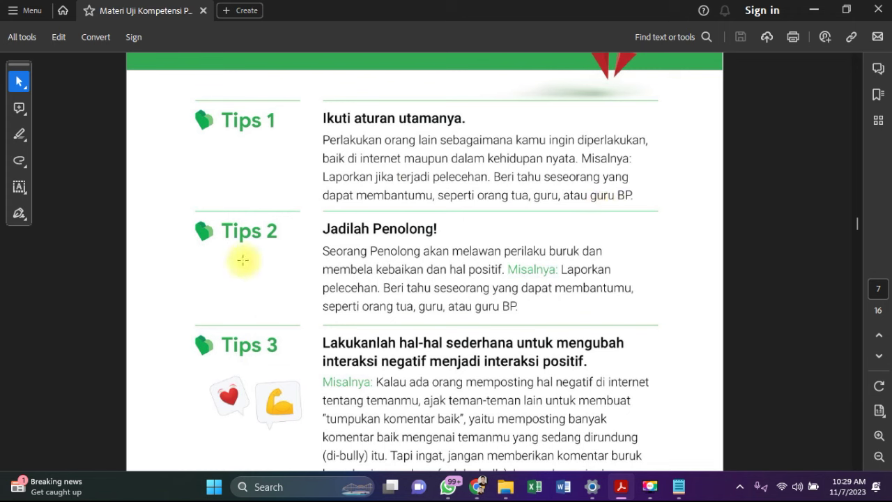
{"action": "scroll", "coordinate": [375, 256], "scroll_direction": "down", "scroll_amount": 2}
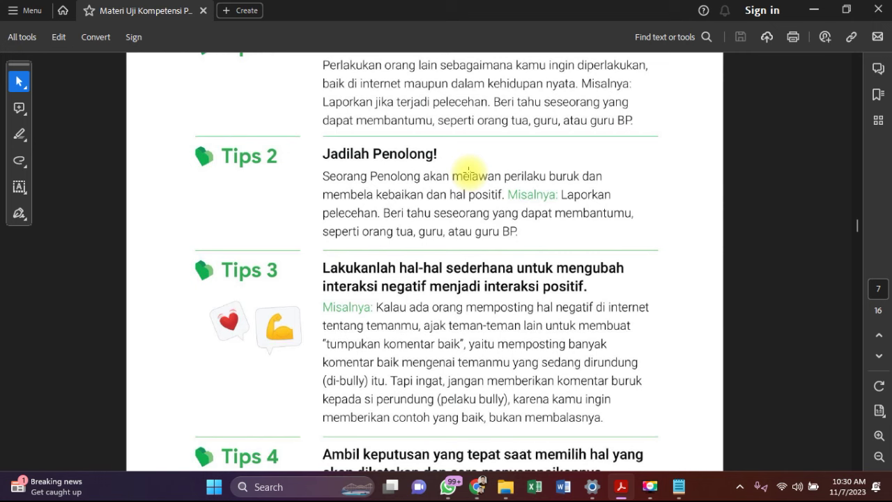
{"action": "scroll", "coordinate": [468, 171], "scroll_direction": "down", "scroll_amount": 3}
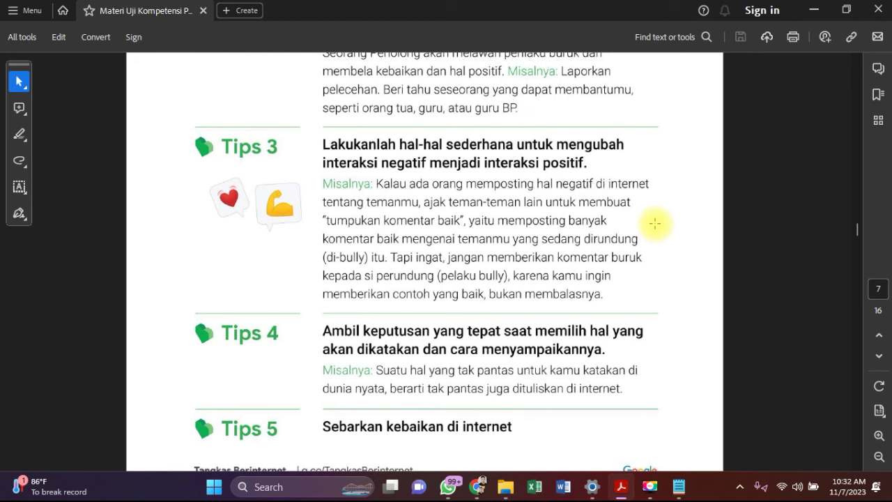
{"action": "scroll", "coordinate": [655, 223], "scroll_direction": "down", "scroll_amount": 3}
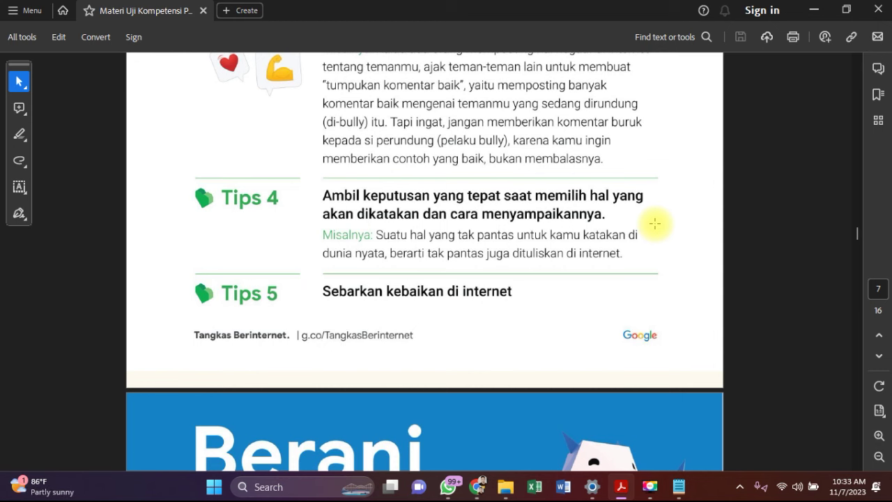
{"action": "scroll", "coordinate": [655, 223], "scroll_direction": "up", "scroll_amount": 7}
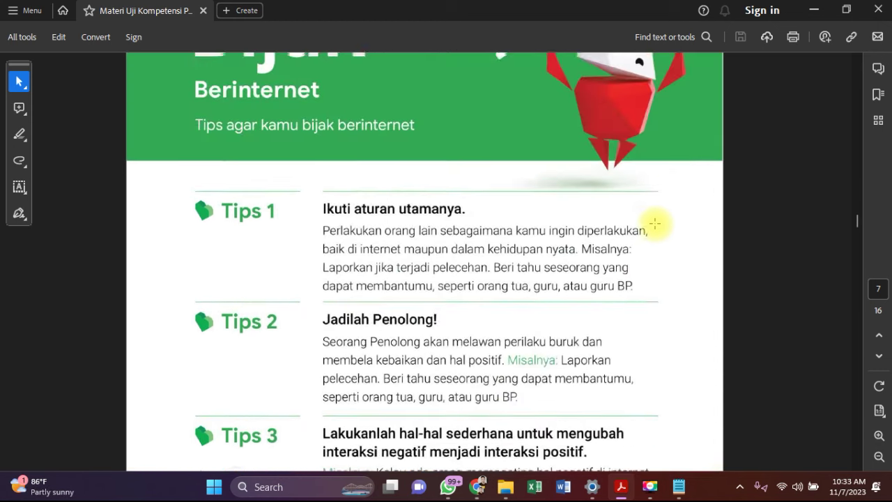
{"action": "scroll", "coordinate": [655, 223], "scroll_direction": "down", "scroll_amount": 3}
{"action": "scroll", "coordinate": [655, 223], "scroll_direction": "down", "scroll_amount": 6}
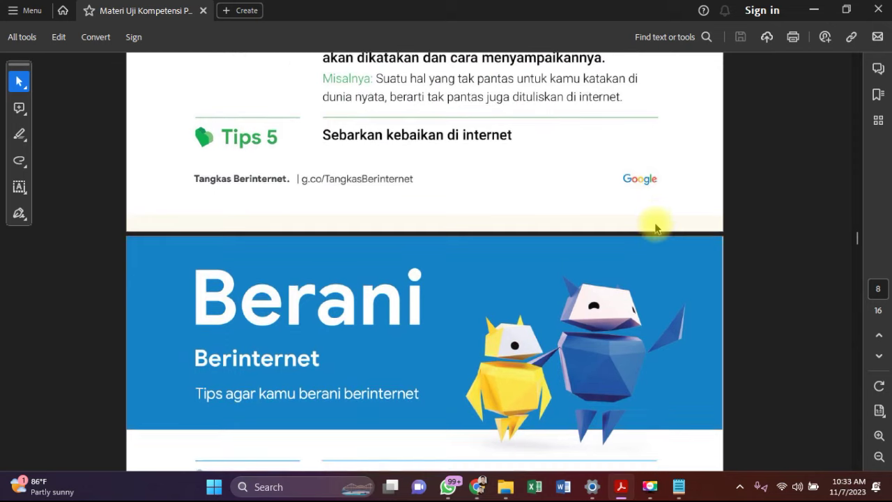
Read through Tips 1 to 5 of the "Berani Berinternet" section on page 8
{"action": "scroll", "coordinate": [655, 223], "scroll_direction": "down", "scroll_amount": 4}
{"action": "scroll", "coordinate": [656, 223], "scroll_direction": "up", "scroll_amount": 1}
{"action": "scroll", "coordinate": [655, 223], "scroll_direction": "down", "scroll_amount": 8}
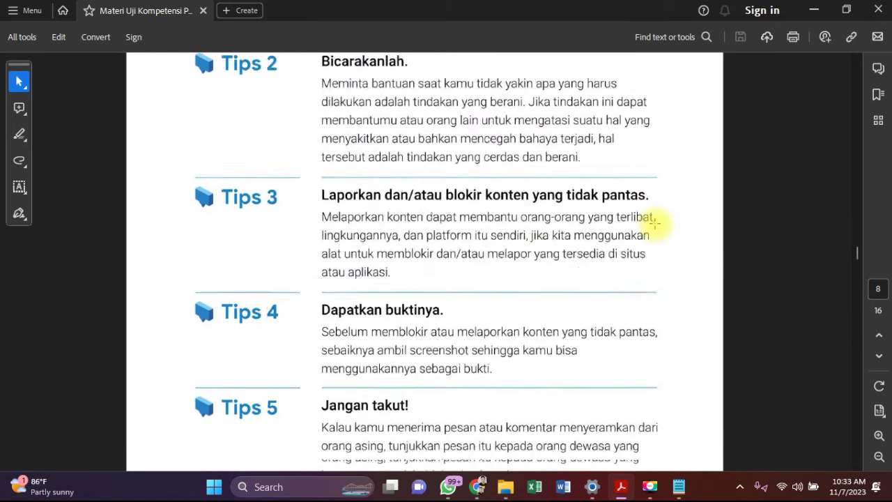
{"action": "scroll", "coordinate": [655, 223], "scroll_direction": "up", "scroll_amount": 8}
{"action": "scroll", "coordinate": [655, 223], "scroll_direction": "up", "scroll_amount": 2}
{"action": "scroll", "coordinate": [655, 223], "scroll_direction": "down", "scroll_amount": 1}
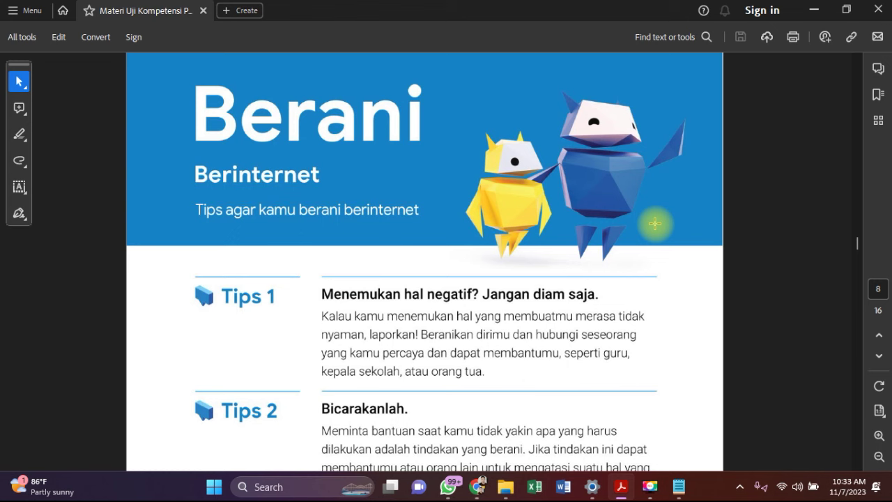
{"action": "scroll", "coordinate": [655, 223], "scroll_direction": "down", "scroll_amount": 1}
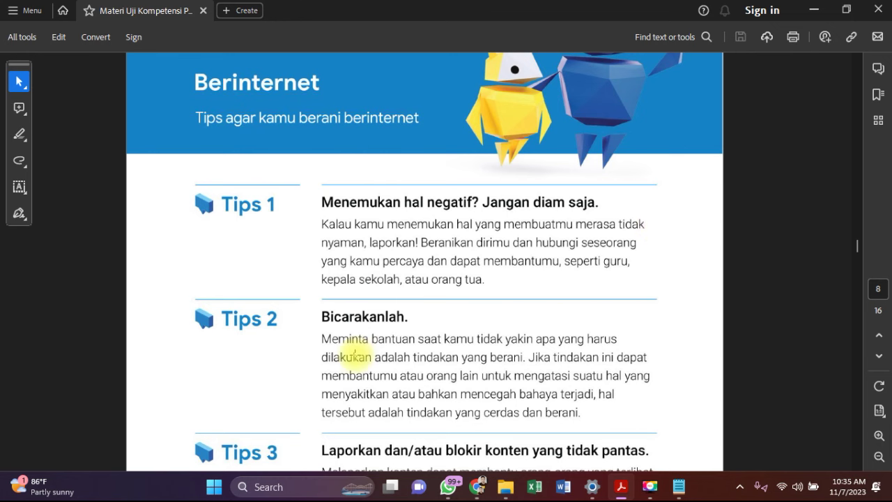
{"action": "scroll", "coordinate": [356, 356], "scroll_direction": "down", "scroll_amount": 2}
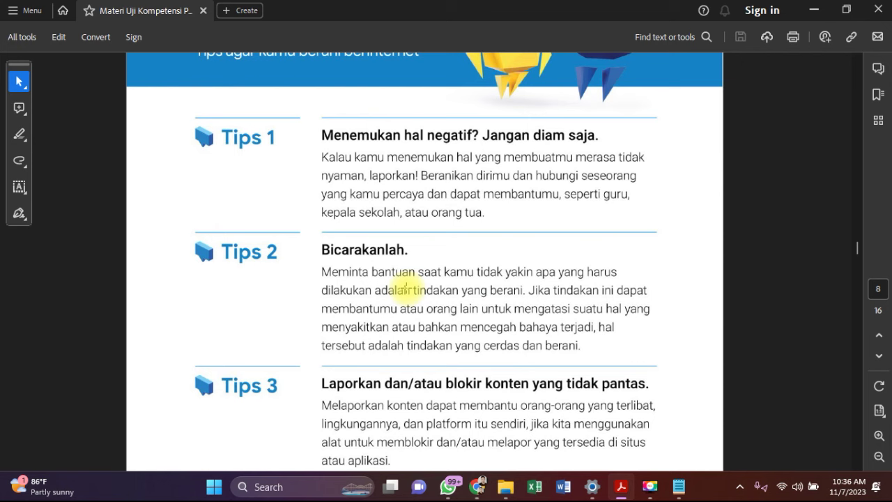
{"action": "scroll", "coordinate": [406, 287], "scroll_direction": "down", "scroll_amount": 2}
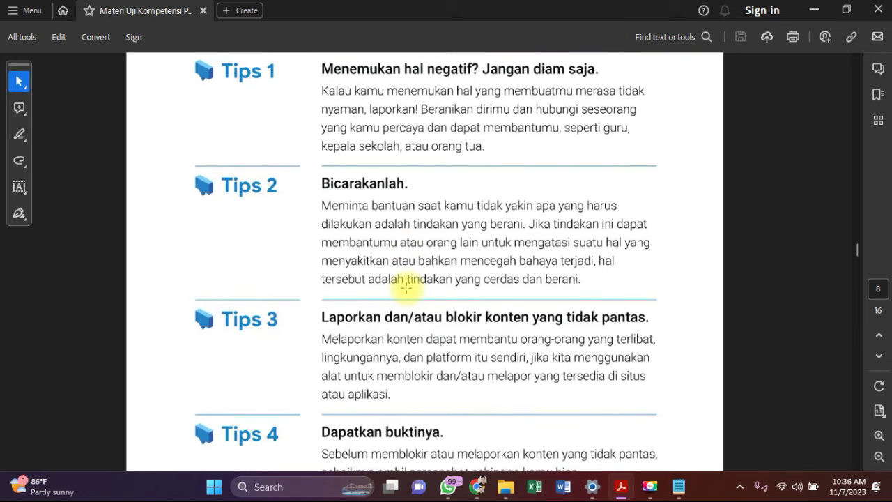
{"action": "scroll", "coordinate": [406, 287], "scroll_direction": "down", "scroll_amount": 3}
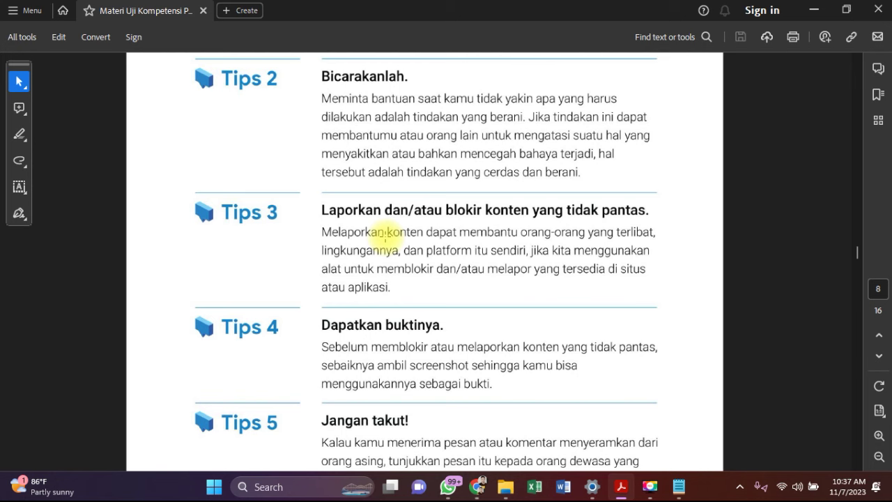
{"action": "scroll", "coordinate": [386, 237], "scroll_direction": "down", "scroll_amount": 3}
{"action": "scroll", "coordinate": [385, 237], "scroll_direction": "up", "scroll_amount": 1}
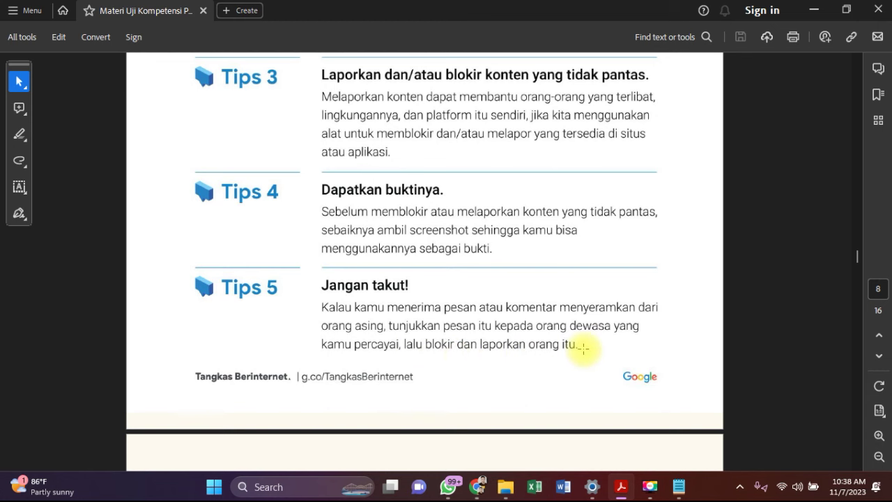
{"action": "scroll", "coordinate": [583, 349], "scroll_direction": "up", "scroll_amount": 10}
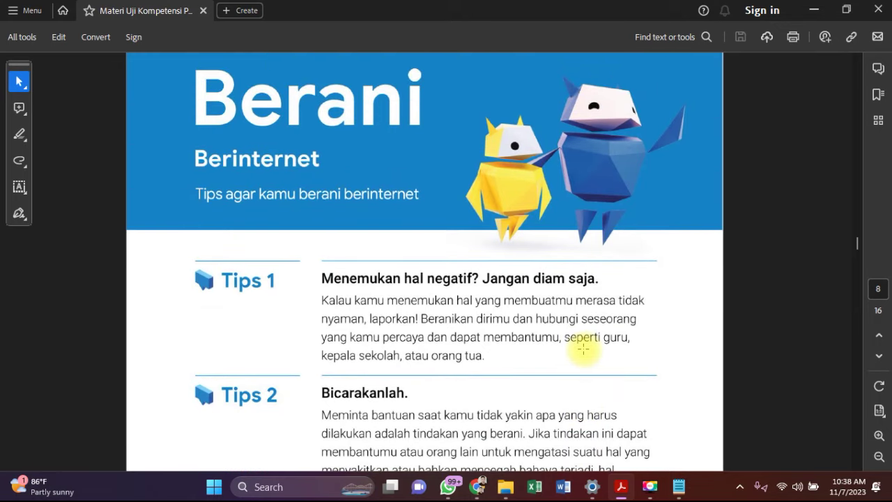
{"action": "scroll", "coordinate": [583, 348], "scroll_direction": "down", "scroll_amount": 9}
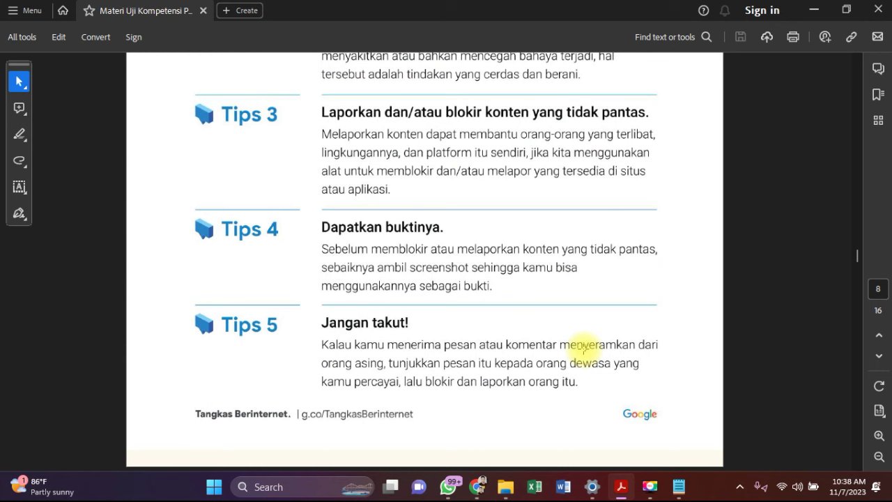
Return to the cover page and review the Google app icons covered by the Materi Uji Kompetensi
{"action": "scroll", "coordinate": [582, 348], "scroll_direction": "up", "scroll_amount": 20}
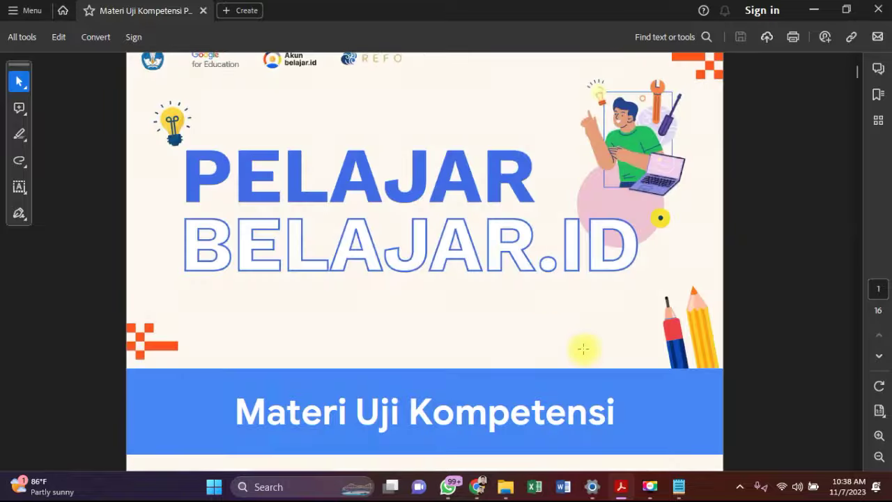
{"action": "scroll", "coordinate": [583, 349], "scroll_direction": "down", "scroll_amount": 20}
{"action": "scroll", "coordinate": [582, 348], "scroll_direction": "up", "scroll_amount": 16}
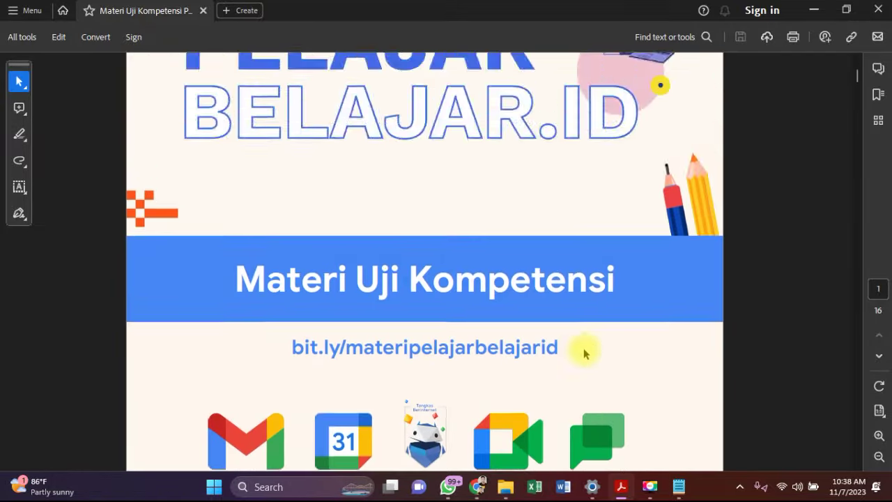
{"action": "scroll", "coordinate": [584, 354], "scroll_direction": "down", "scroll_amount": 3}
{"action": "scroll", "coordinate": [584, 354], "scroll_direction": "down", "scroll_amount": 10}
{"action": "scroll", "coordinate": [584, 354], "scroll_direction": "up", "scroll_amount": 10}
{"action": "scroll", "coordinate": [584, 354], "scroll_direction": "down", "scroll_amount": 3}
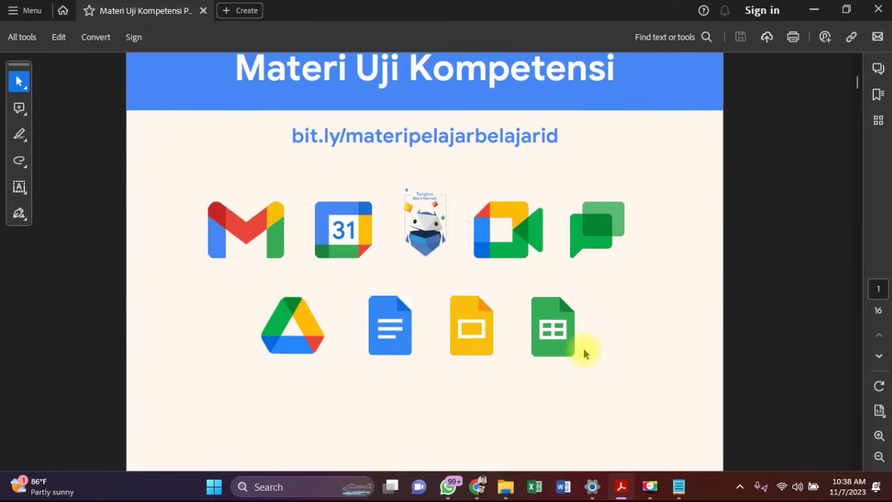
{"action": "scroll", "coordinate": [584, 354], "scroll_direction": "down", "scroll_amount": 2}
{"action": "scroll", "coordinate": [584, 354], "scroll_direction": "up", "scroll_amount": 12}
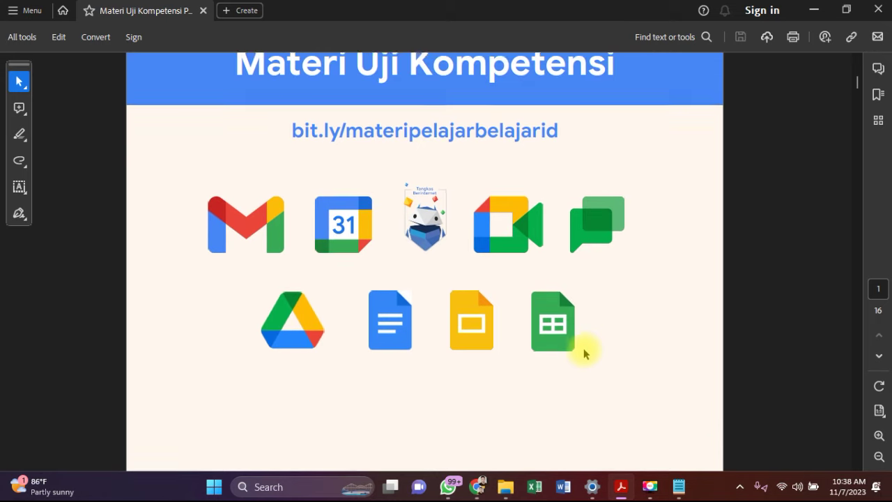
Skim the "Tangkas Berinternet" material again from page 3 through the "Berani" tips on page 8
{"action": "scroll", "coordinate": [584, 354], "scroll_direction": "down", "scroll_amount": 20}
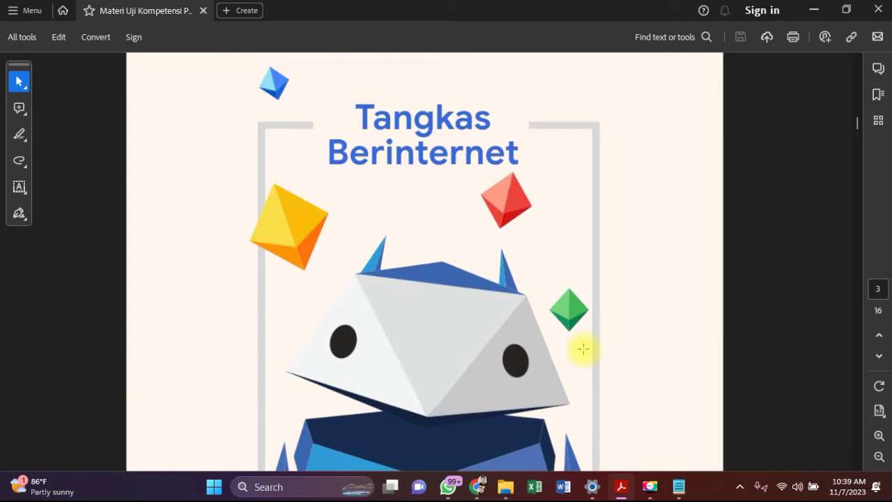
{"action": "scroll", "coordinate": [584, 354], "scroll_direction": "down", "scroll_amount": 15}
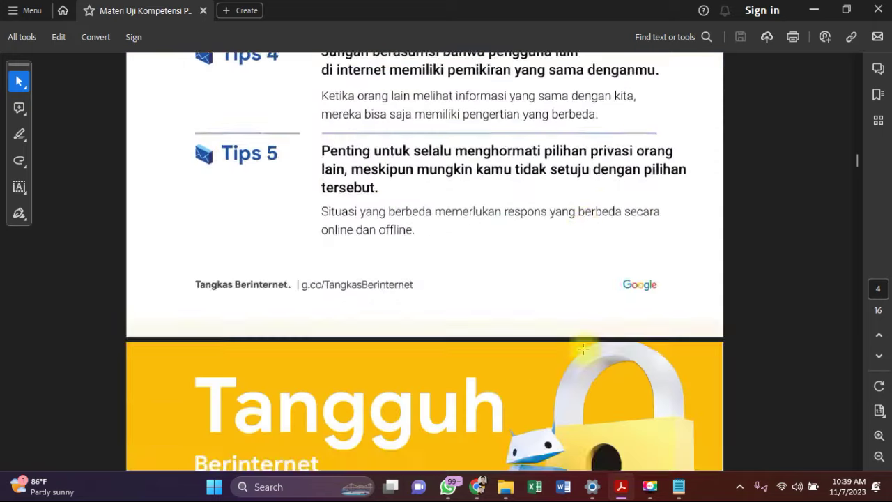
{"action": "scroll", "coordinate": [584, 354], "scroll_direction": "down", "scroll_amount": 20}
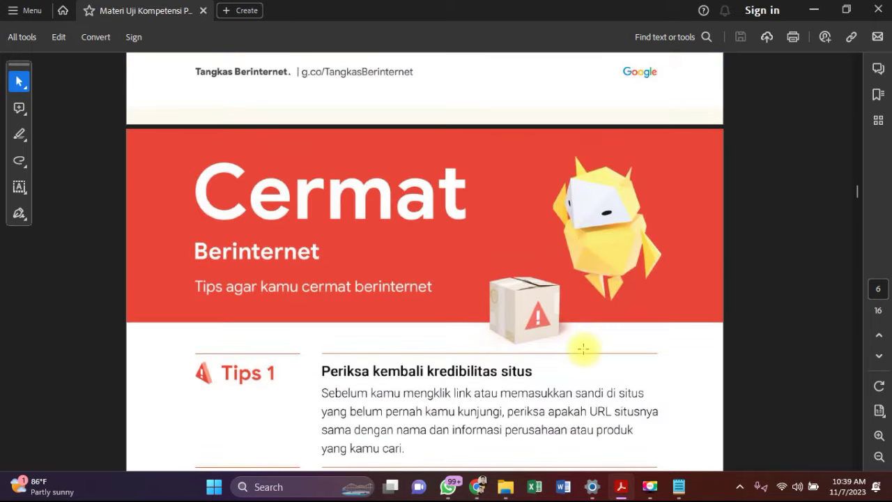
{"action": "scroll", "coordinate": [584, 348], "scroll_direction": "down", "scroll_amount": 20}
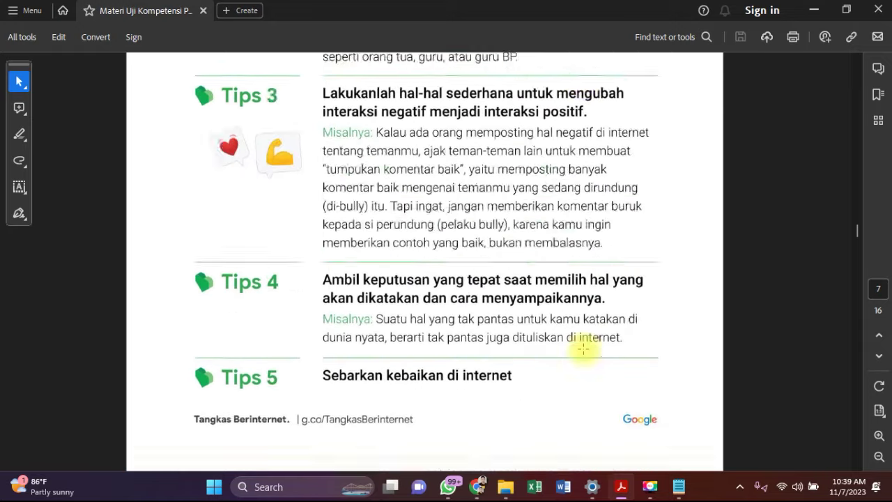
{"action": "scroll", "coordinate": [583, 349], "scroll_direction": "down", "scroll_amount": 8}
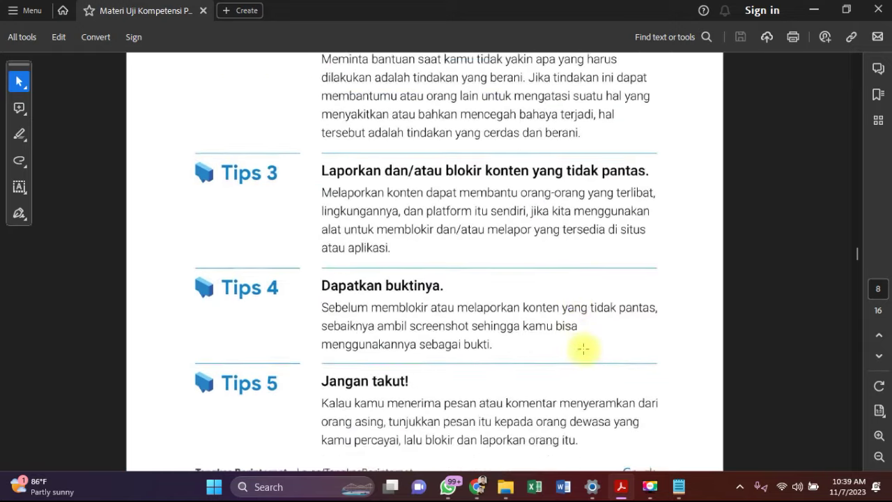
{"action": "scroll", "coordinate": [583, 349], "scroll_direction": "up", "scroll_amount": 6}
{"action": "scroll", "coordinate": [583, 349], "scroll_direction": "down", "scroll_amount": 1}
{"action": "scroll", "coordinate": [583, 348], "scroll_direction": "down", "scroll_amount": 3}
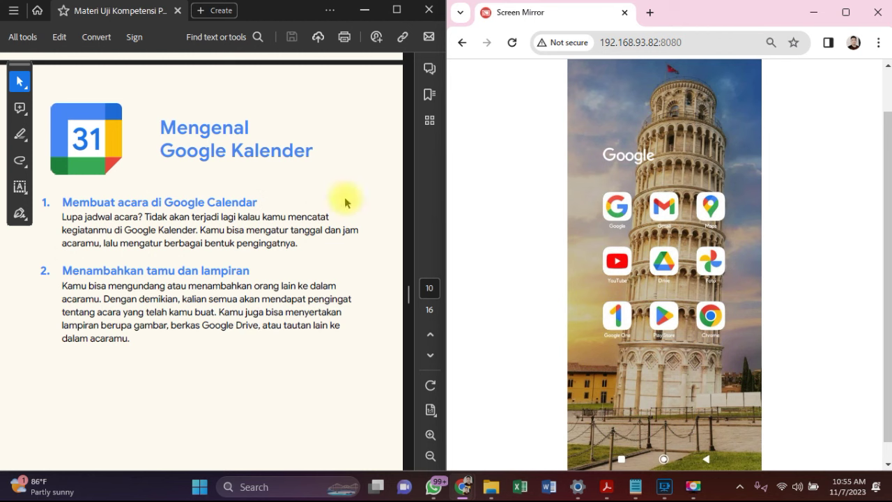
Show the "Mengenal Gmail" page of the PDF and start a new email in the mirrored phone's Gmail
{"action": "scroll", "coordinate": [345, 203], "scroll_direction": "up", "scroll_amount": 3}
{"action": "scroll", "coordinate": [345, 202], "scroll_direction": "up", "scroll_amount": 3}
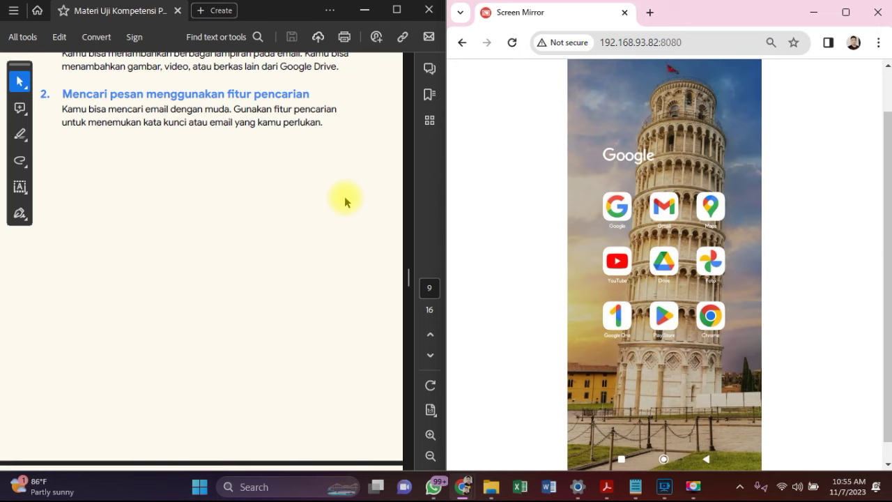
{"action": "scroll", "coordinate": [345, 202], "scroll_direction": "up", "scroll_amount": 3}
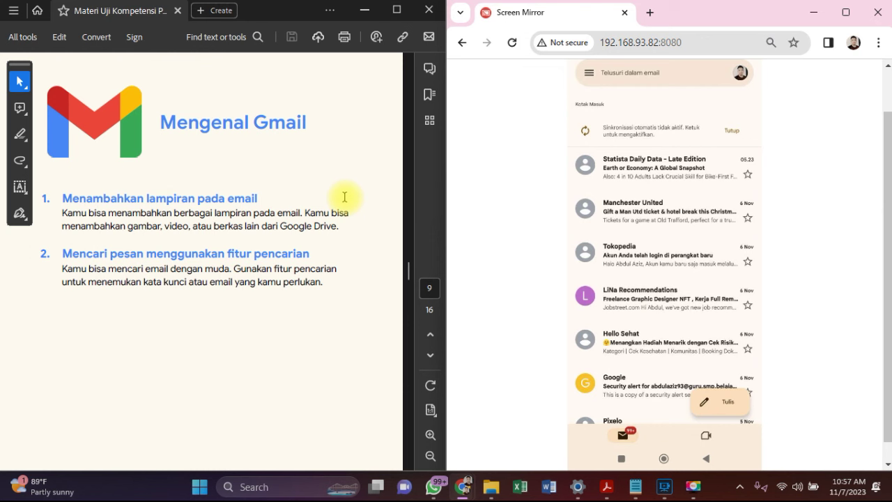
{"action": "left_click", "coordinate": [719, 411]}
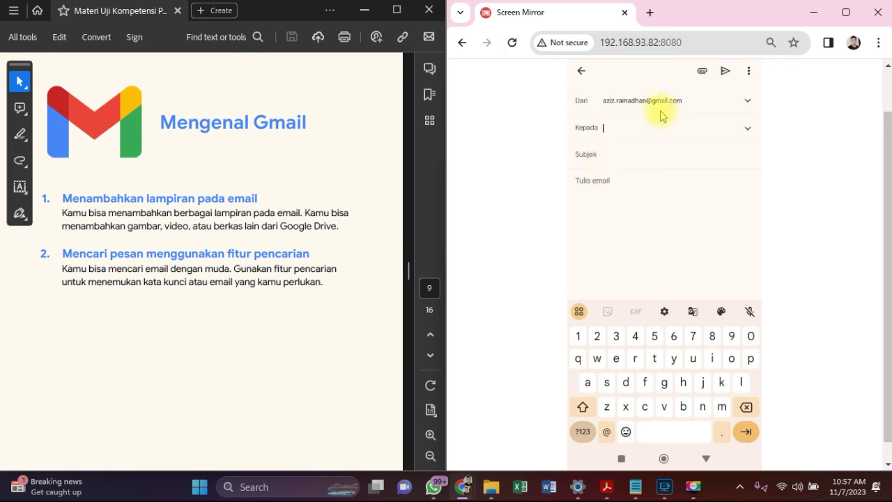
{"action": "type", "text": "e"}
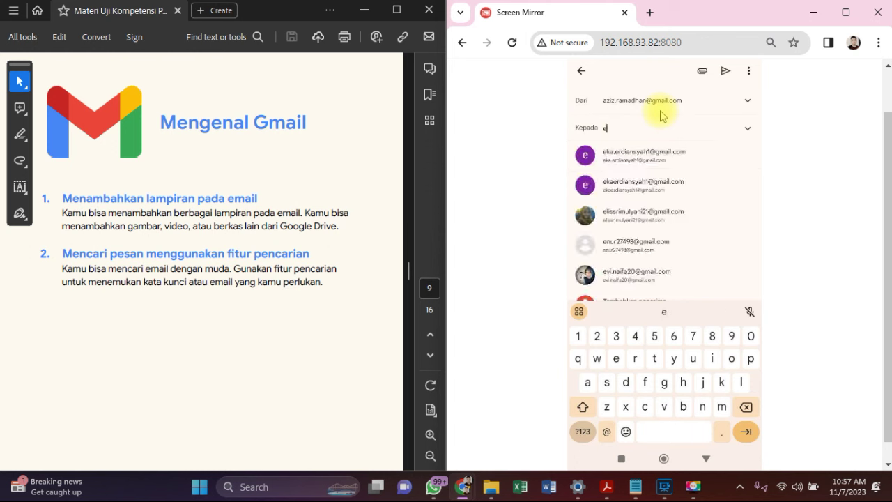
{"action": "type", "text": "n"}
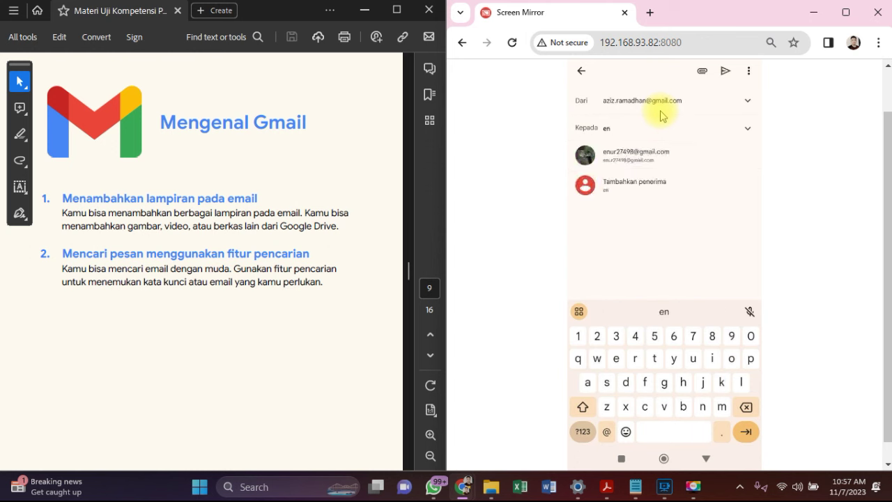
{"action": "type", "text": "g"}
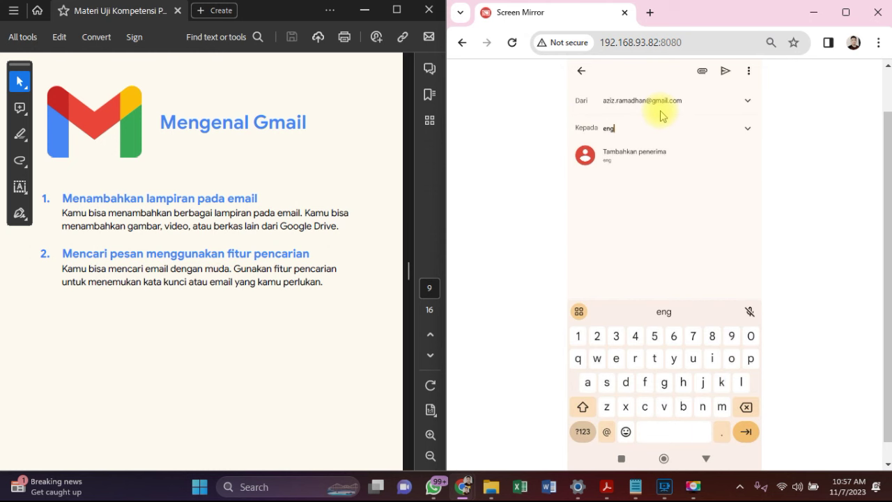
{"action": "key", "text": "BackSpace"}
{"action": "key", "text": "BackSpace"}
{"action": "type", "text": "ngkus"}
{"action": "key", "text": "BackSpace"}
{"action": "key", "text": "BackSpace"}
{"action": "key", "text": "BackSpace"}
{"action": "key", "text": "BackSpace"}
{"action": "key", "text": "BackSpace"}
{"action": "key", "text": "BackSpace"}
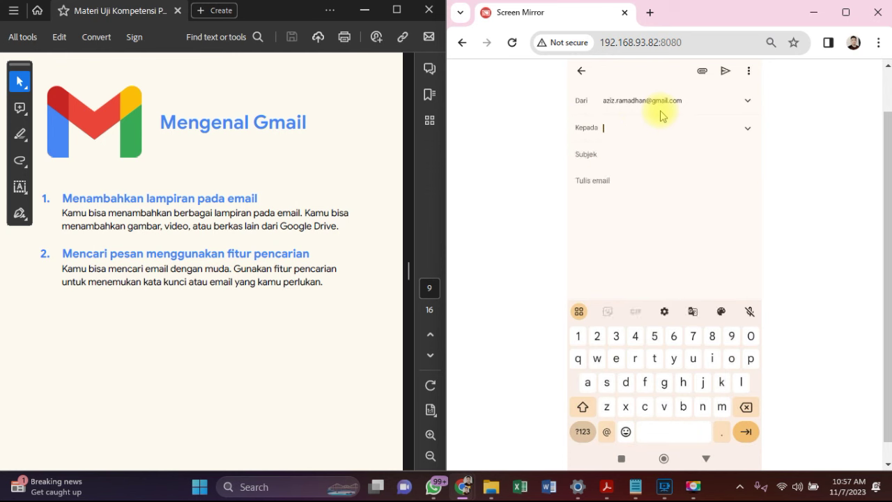
Add Fulan Studio as the email's recipient and go to the subject field
{"action": "type", "text": "ful"}
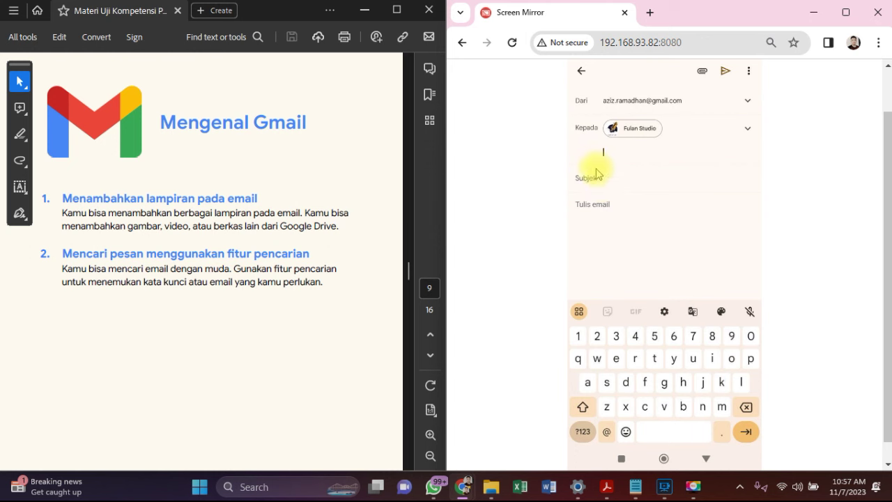
{"action": "left_click", "coordinate": [597, 175]}
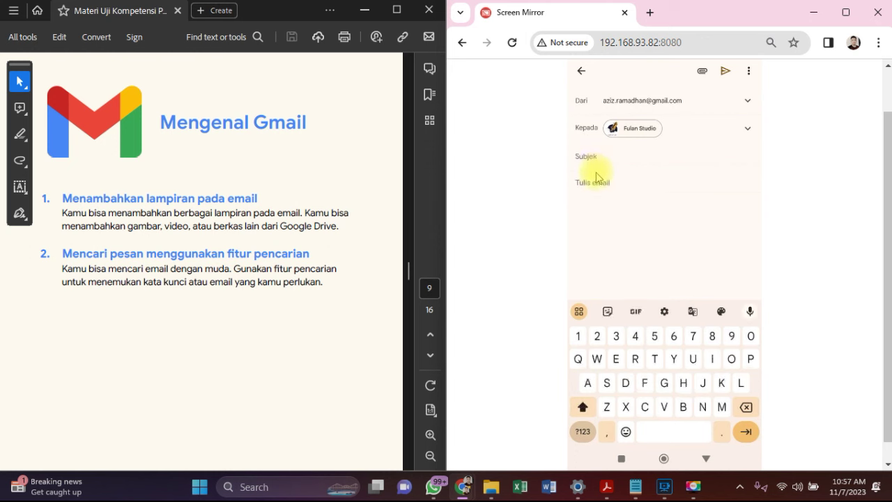
Enter "Laporan bulanan Oktober" as the email's subject
{"action": "type", "text": "La"}
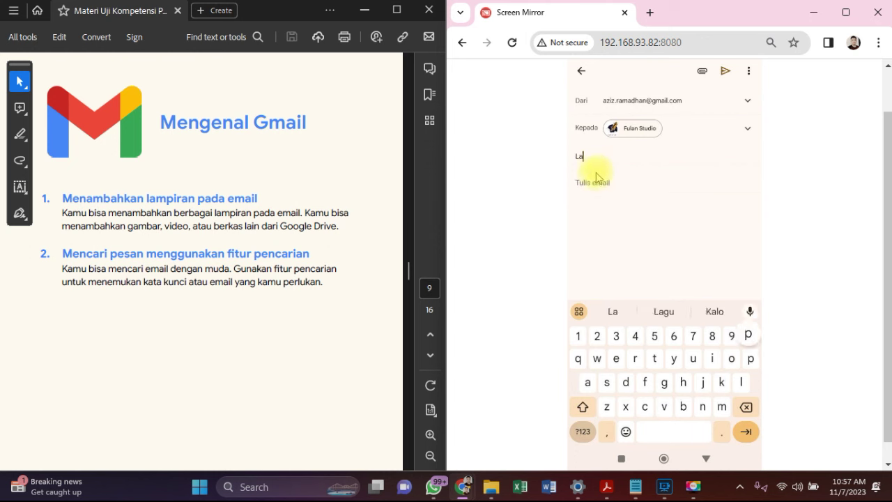
{"action": "type", "text": "pora"}
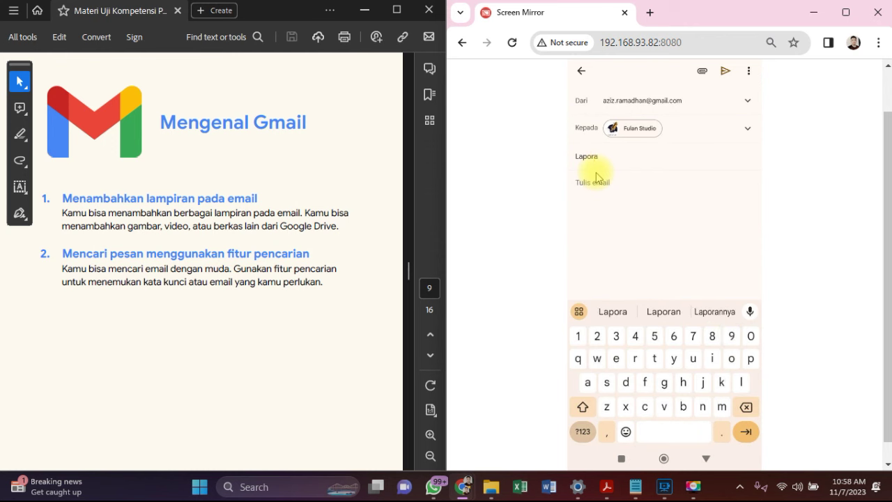
{"action": "type", "text": "n bulanan"}
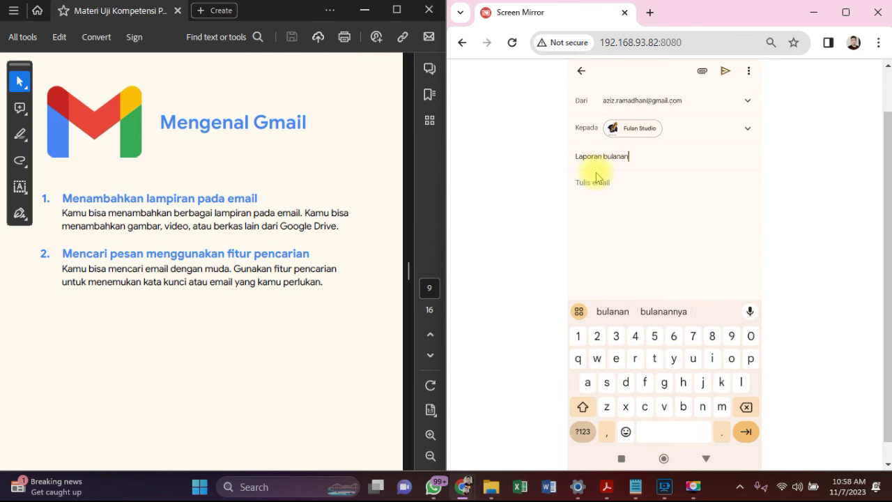
{"action": "type", "text": " ao"}
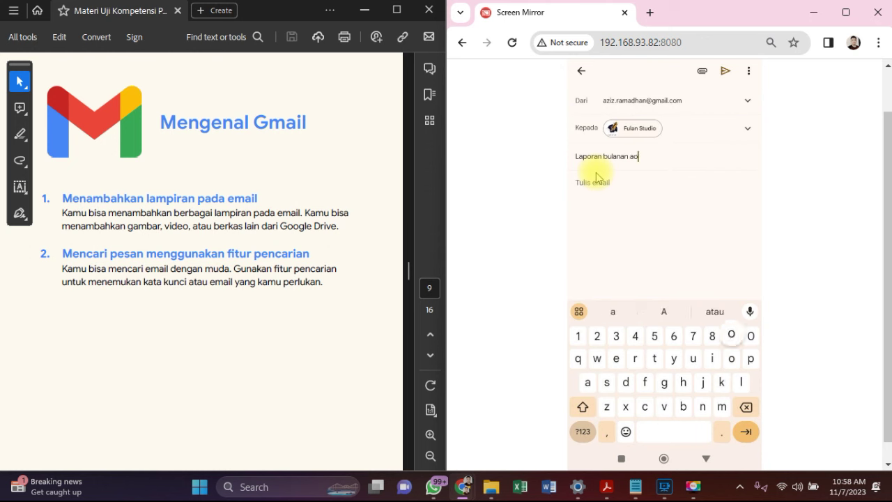
{"action": "key", "text": "BackSpace"}
{"action": "key", "text": "BackSpace"}
{"action": "type", "text": "Ok"}
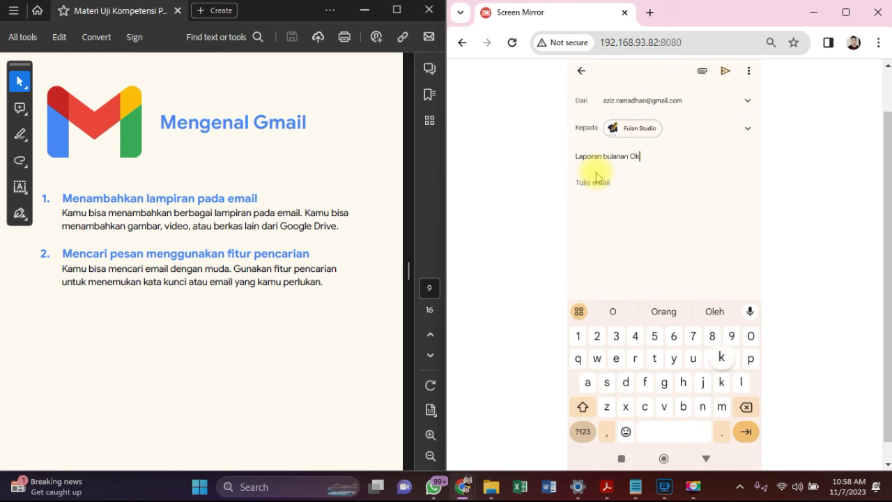
{"action": "type", "text": "to"}
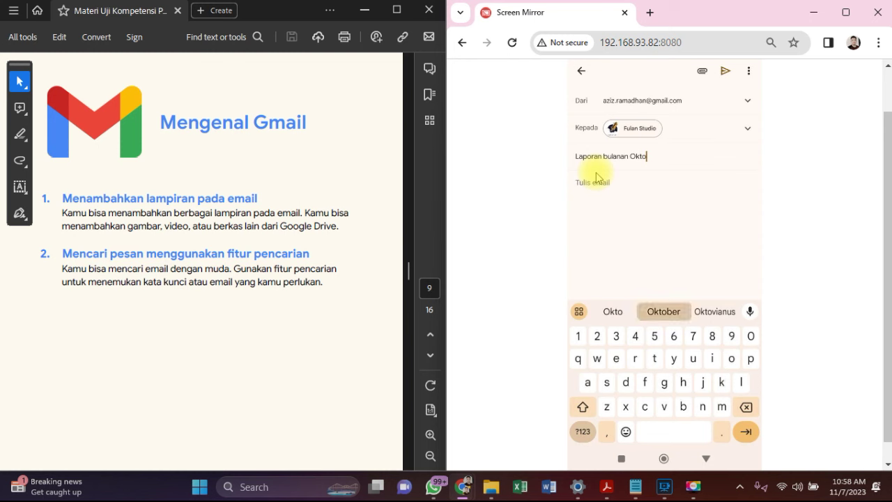
{"action": "type", "text": "ber"}
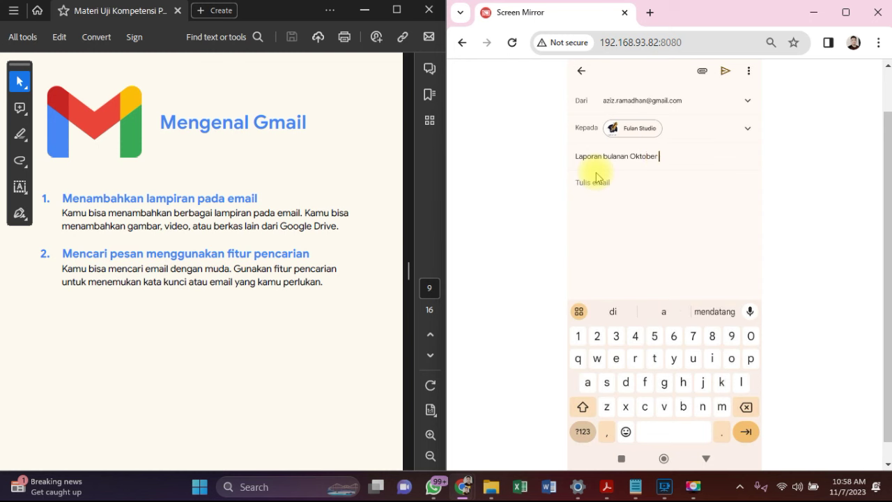
Write the email body "Berikut saya lampirkan laporan bulanan untuk bulan Oktober"
{"action": "left_click", "coordinate": [598, 216]}
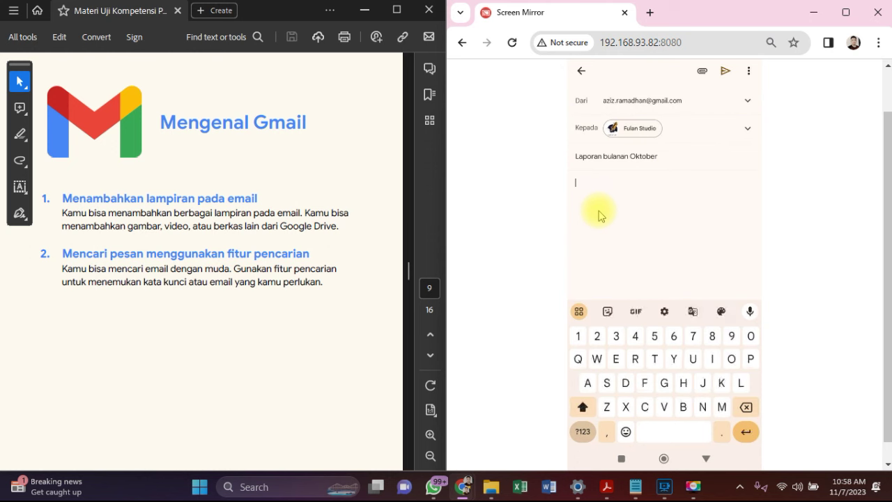
{"action": "type", "text": "B"}
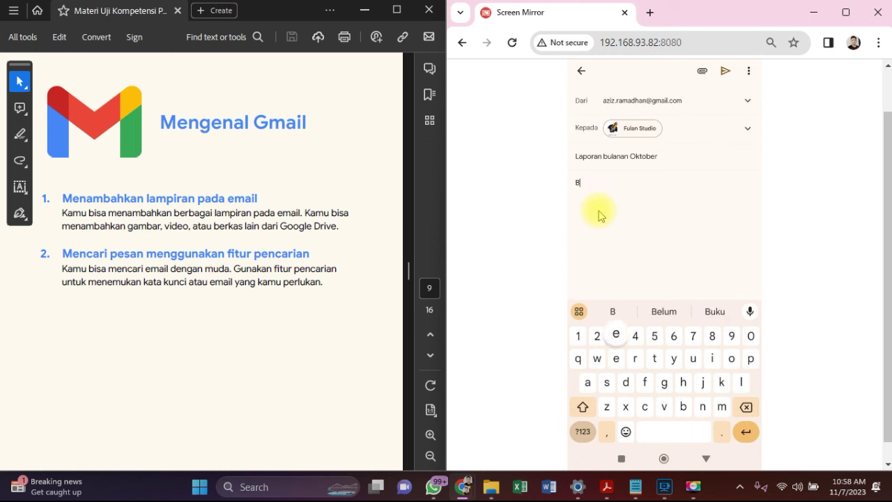
{"action": "type", "text": "eru"}
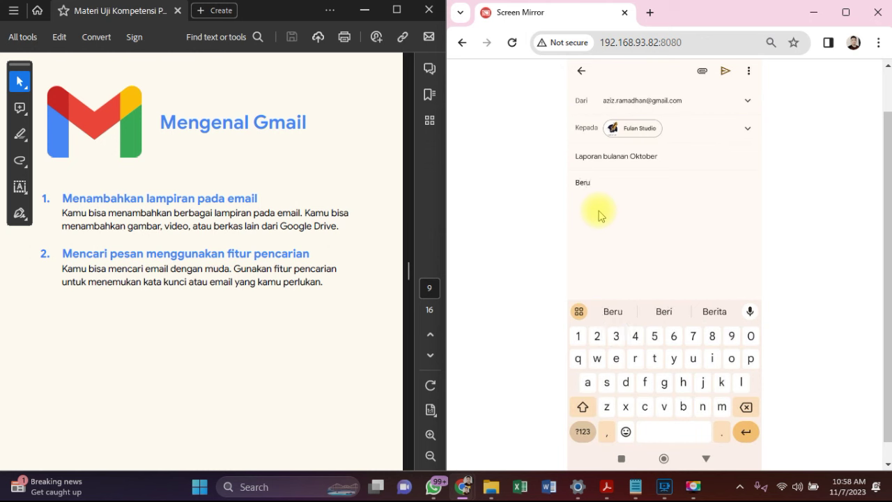
{"action": "key", "text": "BackSpace"}
{"action": "type", "text": "ikut"}
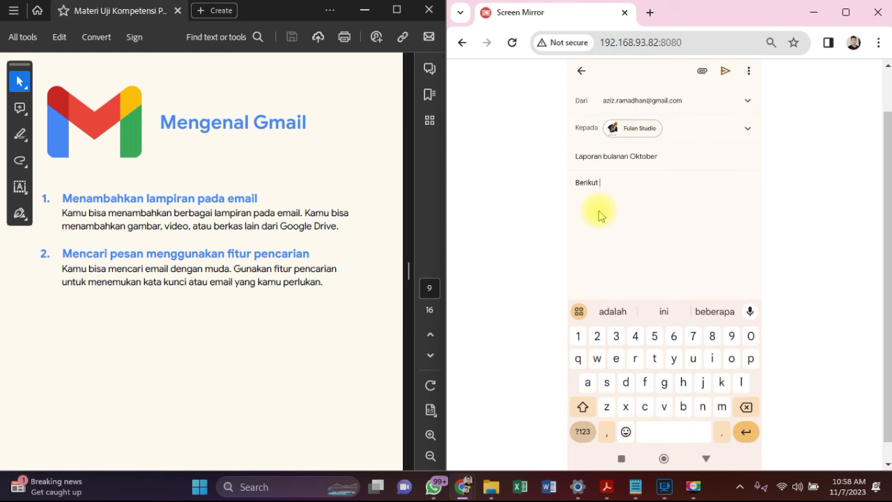
{"action": "type", "text": " saya l"}
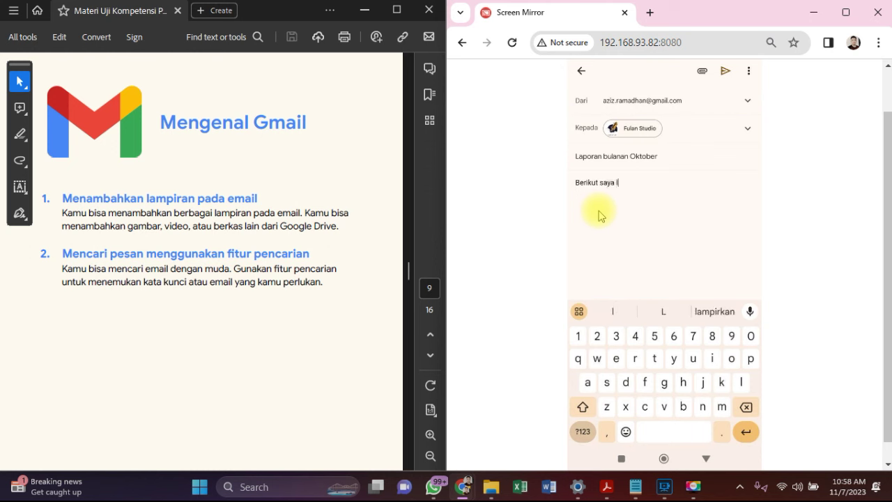
{"action": "type", "text": "amp"}
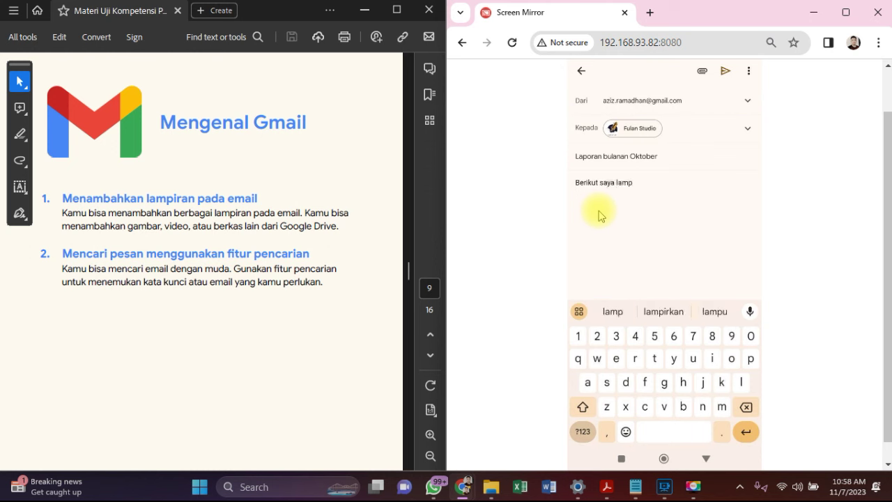
{"action": "type", "text": "irkan laporan "}
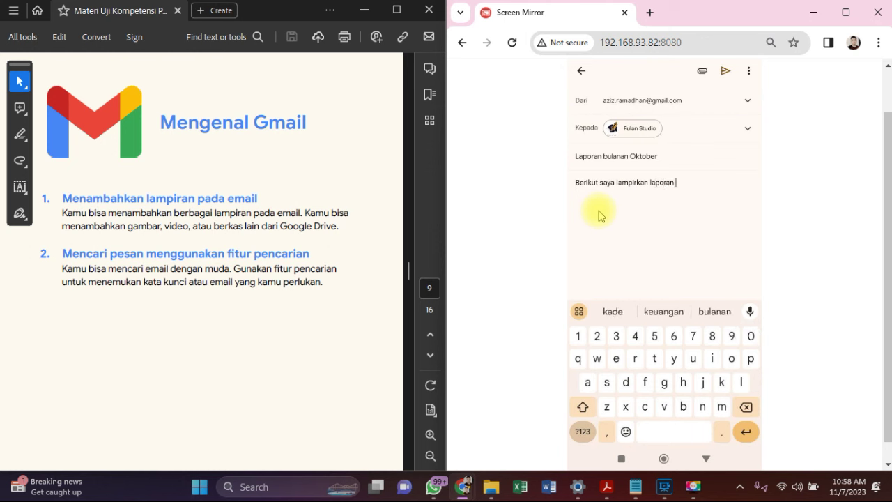
{"action": "type", "text": "bul"}
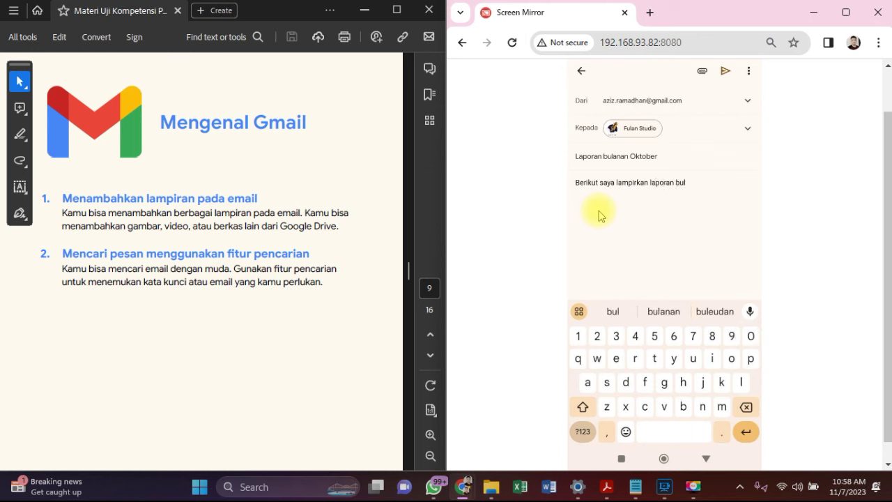
{"action": "type", "text": "anan untuk "}
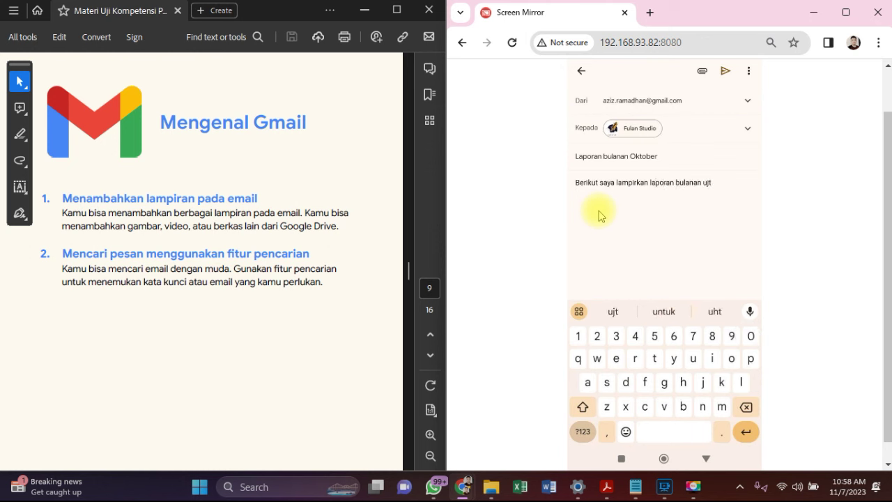
{"action": "type", "text": "bul"}
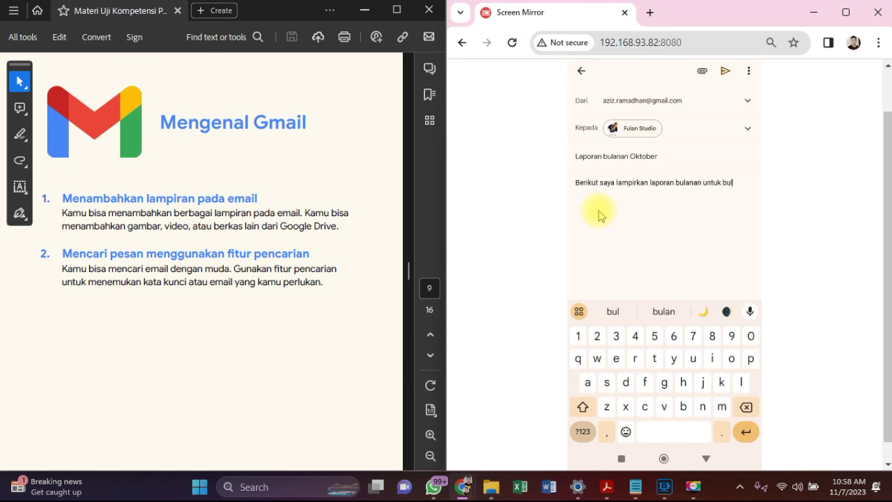
{"action": "type", "text": "an"}
{"action": "type", "text": "Oktober"}
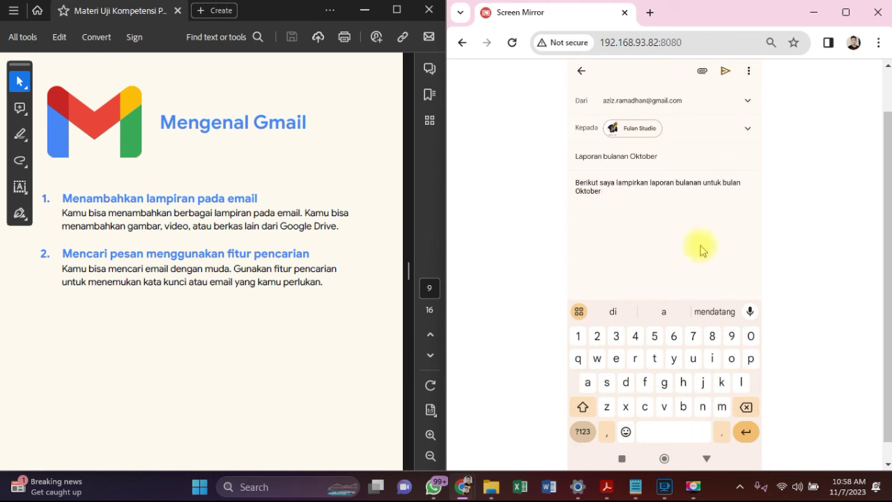
Attach the ajar-ppgdj PDF to the email as a file and send the message
{"action": "left_click", "coordinate": [702, 75]}
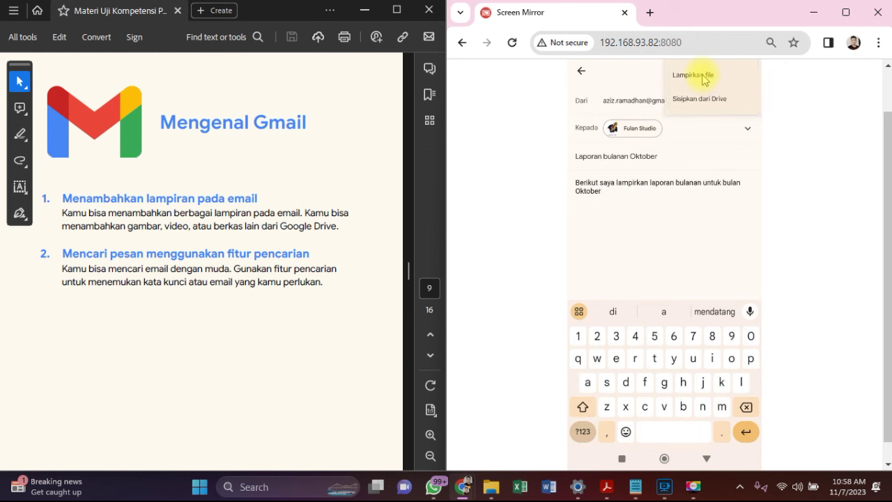
{"action": "left_click", "coordinate": [703, 76]}
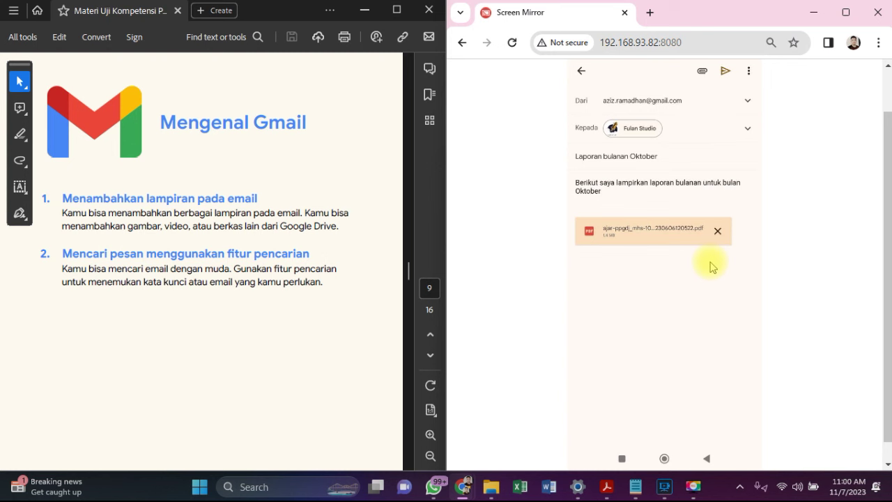
{"action": "left_click", "coordinate": [726, 73]}
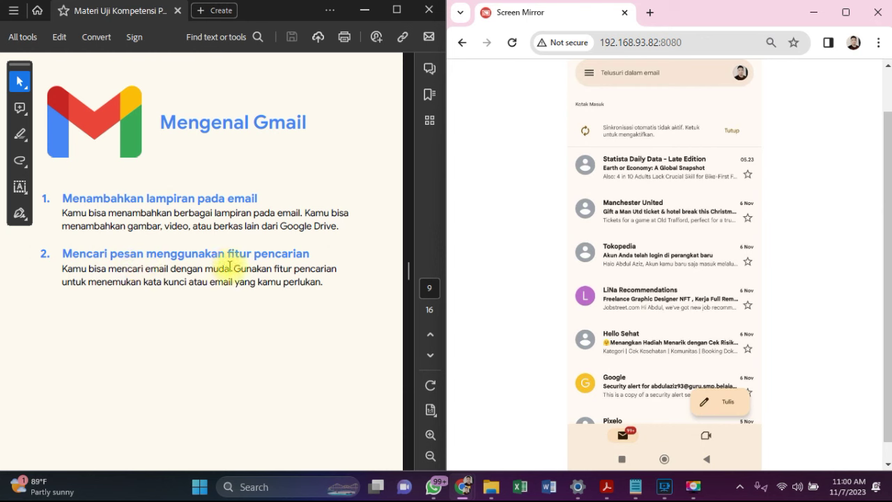
Search the mailbox for "sertifikat", then for "fulan.sudio"
{"action": "left_click", "coordinate": [647, 81]}
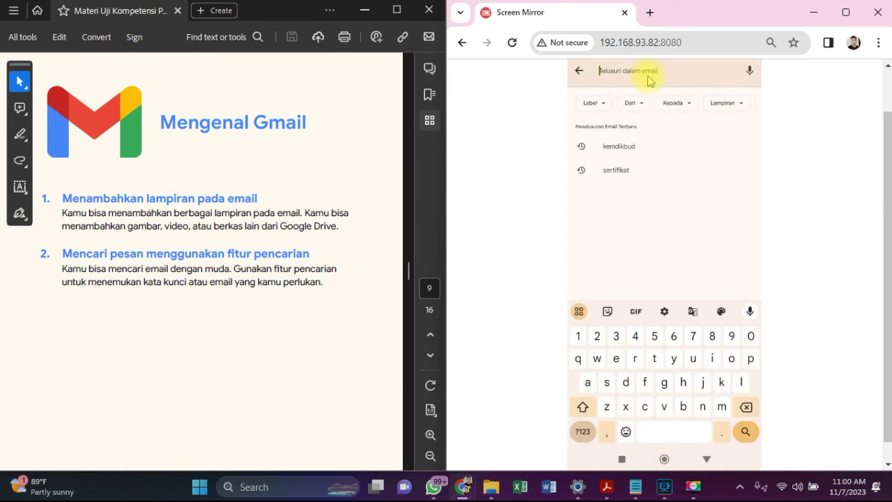
{"action": "type", "text": "sertifikat"}
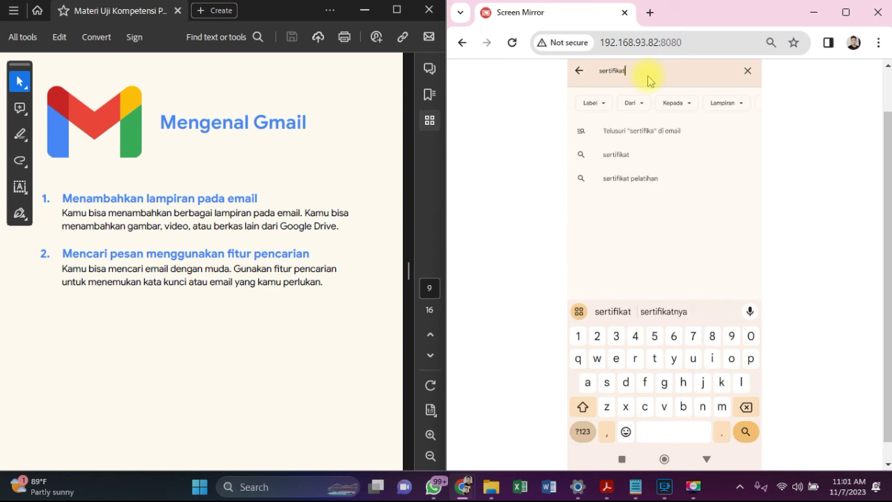
{"action": "key", "text": "Return"}
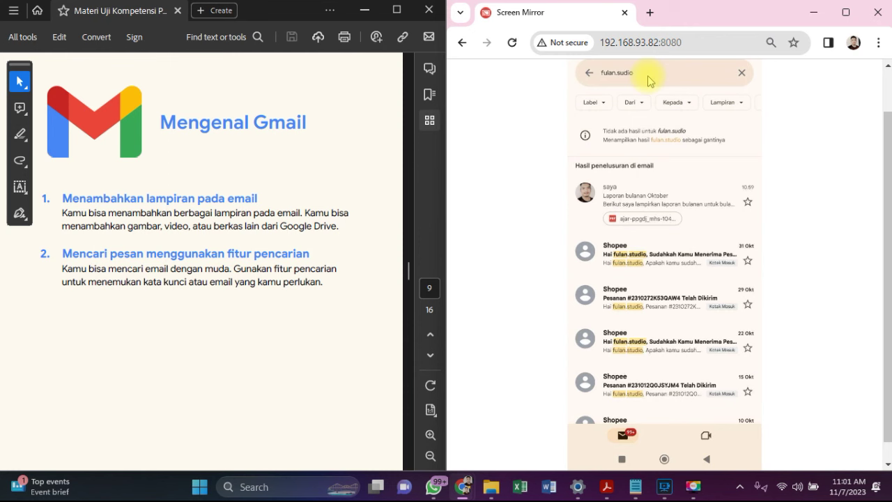
Clear the previous mailbox search term and search for "manc" instead
{"action": "left_click", "coordinate": [647, 81]}
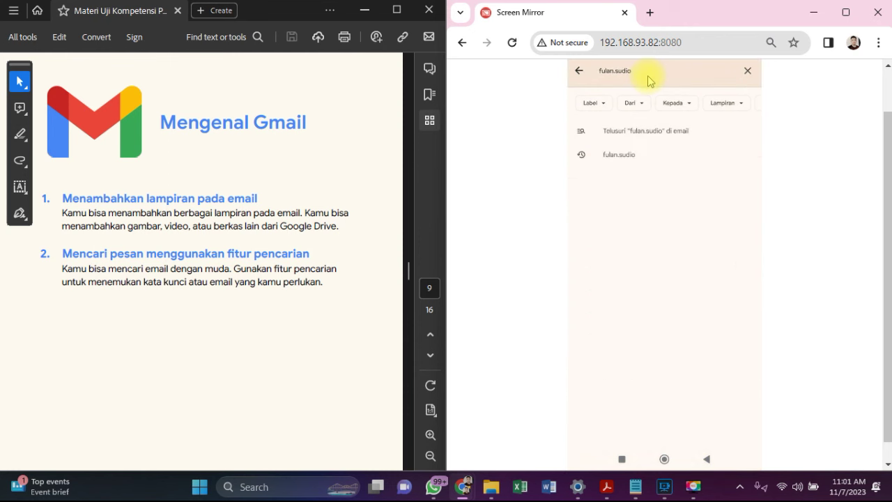
{"action": "key", "text": "BackSpace"}
{"action": "key", "text": "BackSpace"}
{"action": "key", "text": "BackSpace"}
{"action": "key", "text": "BackSpace"}
{"action": "key", "text": "BackSpace"}
{"action": "key", "text": "BackSpace"}
{"action": "key", "text": "BackSpace"}
{"action": "key", "text": "BackSpace"}
{"action": "key", "text": "BackSpace"}
{"action": "key", "text": "BackSpace"}
{"action": "key", "text": "BackSpace"}
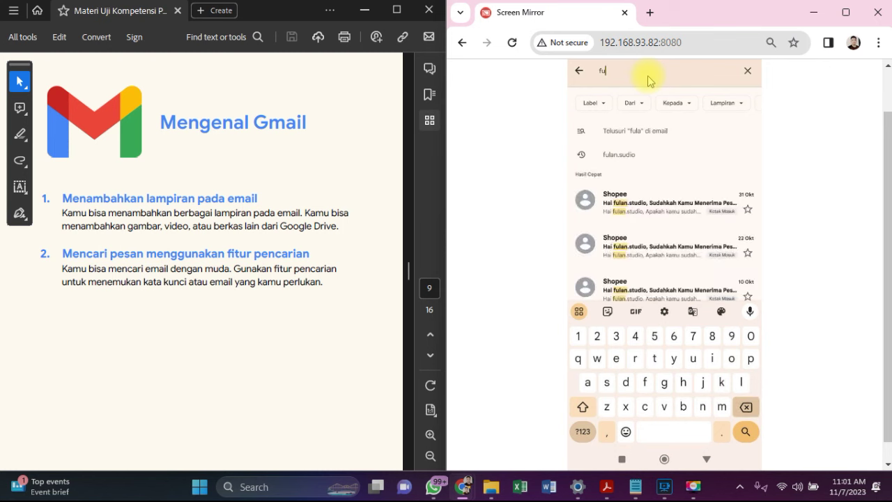
{"action": "type", "text": "man"}
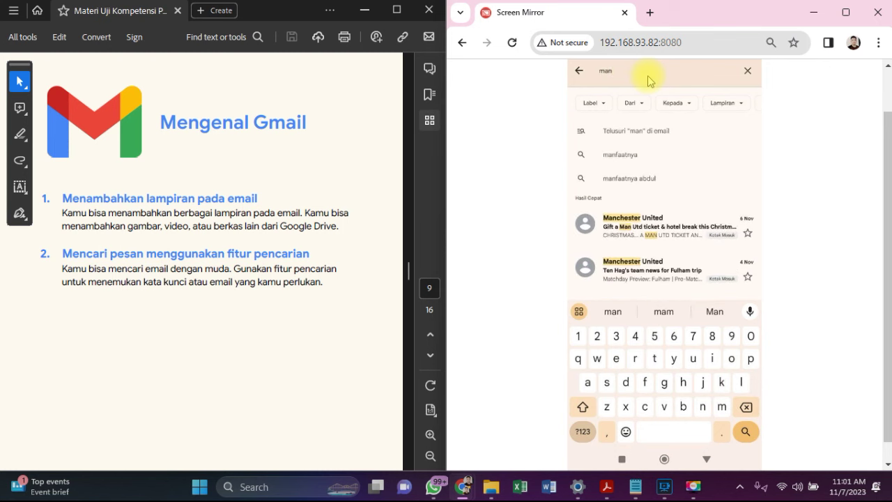
{"action": "type", "text": "c"}
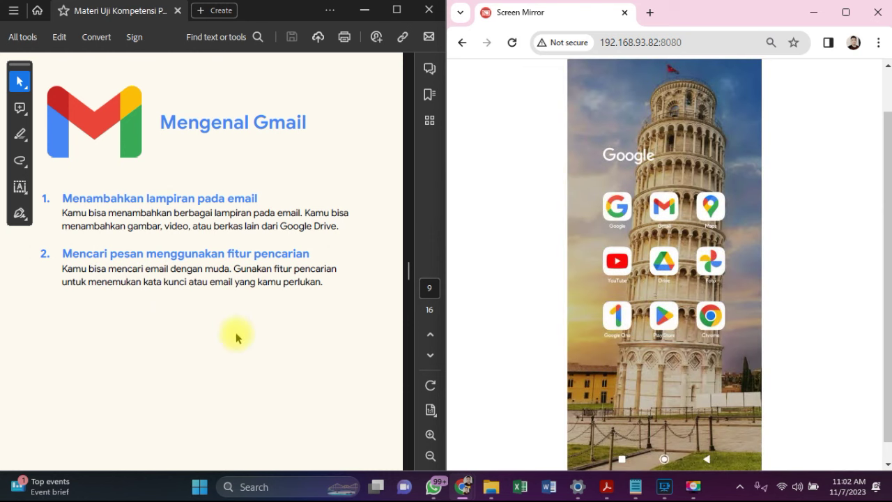
Show the "Mengenal Google Kalender" page of the PDF and search the phone's apps for "Ka"
{"action": "scroll", "coordinate": [235, 335], "scroll_direction": "down", "scroll_amount": 5}
{"action": "scroll", "coordinate": [235, 334], "scroll_direction": "down", "scroll_amount": 1}
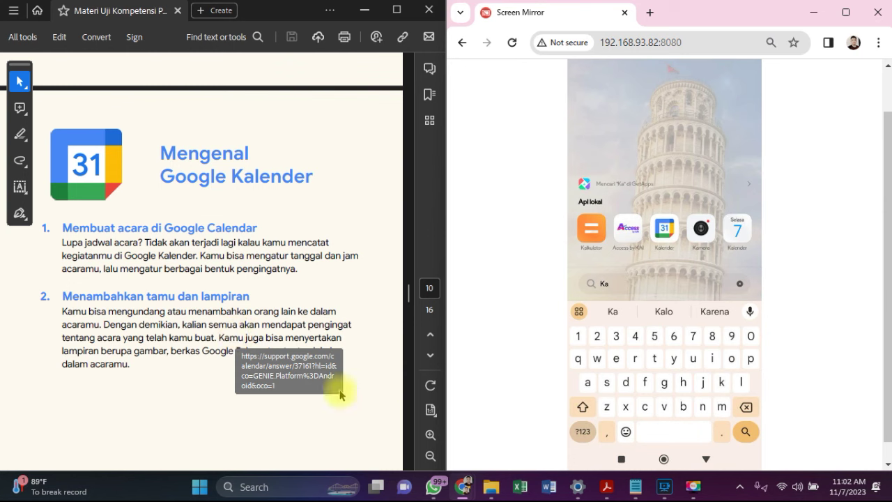
{"action": "left_click", "coordinate": [697, 492]}
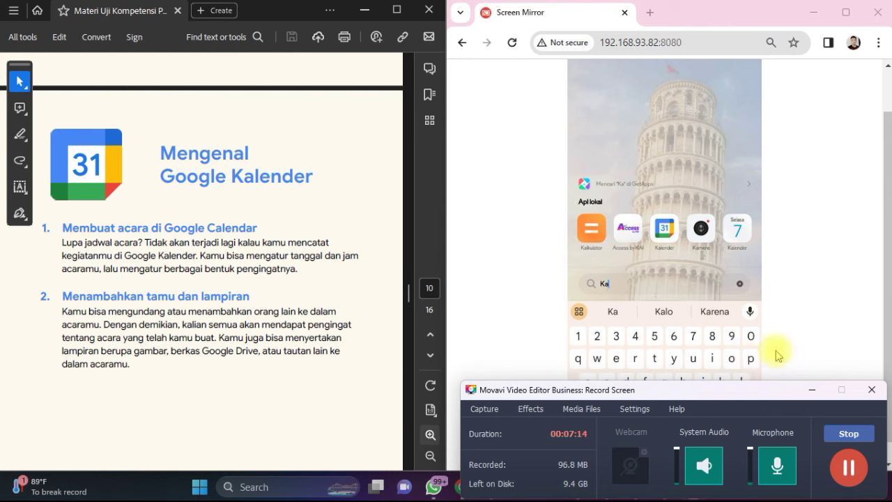
{"action": "left_click", "coordinate": [823, 336]}
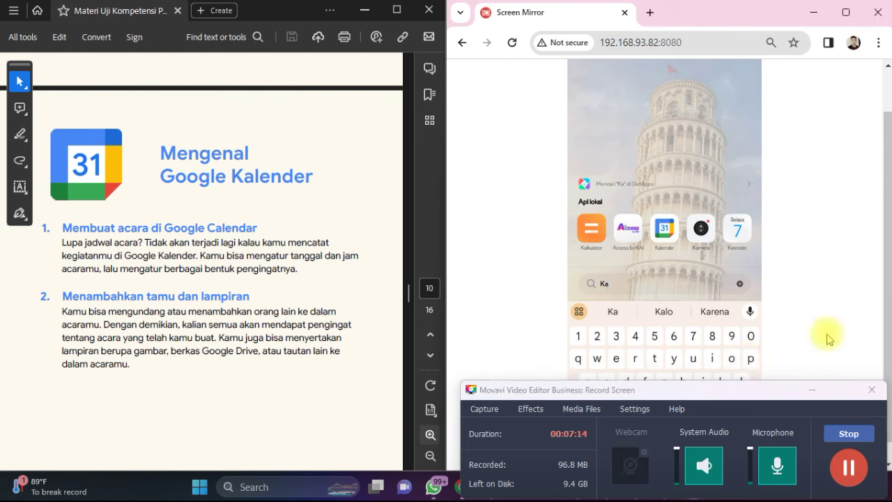
{"action": "left_click", "coordinate": [813, 391]}
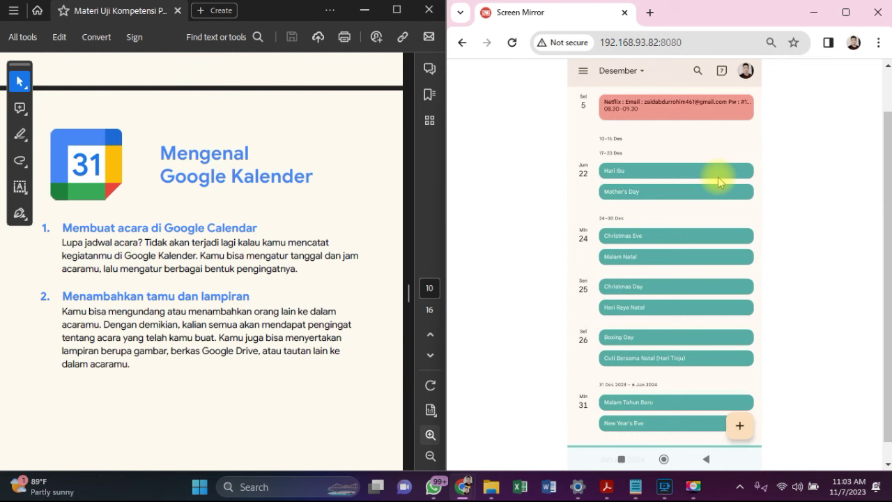
Switch the phone's calendar to the month view and start a new event (Acara)
{"action": "scroll", "coordinate": [717, 177], "scroll_direction": "up", "scroll_amount": 5}
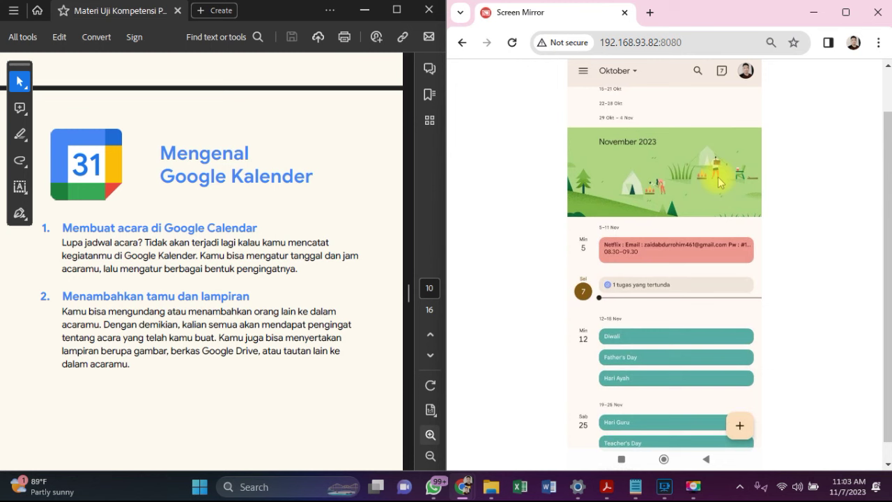
{"action": "left_click", "coordinate": [583, 73]}
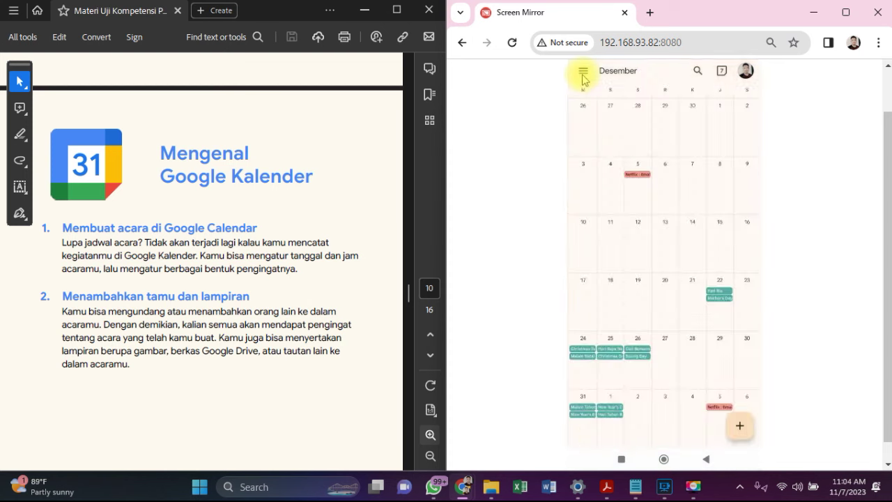
{"action": "left_click", "coordinate": [740, 427]}
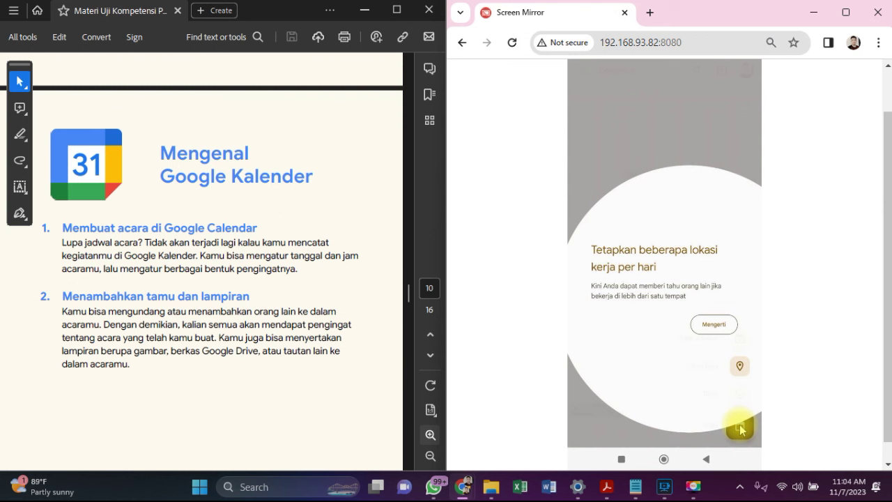
{"action": "left_click", "coordinate": [740, 430]}
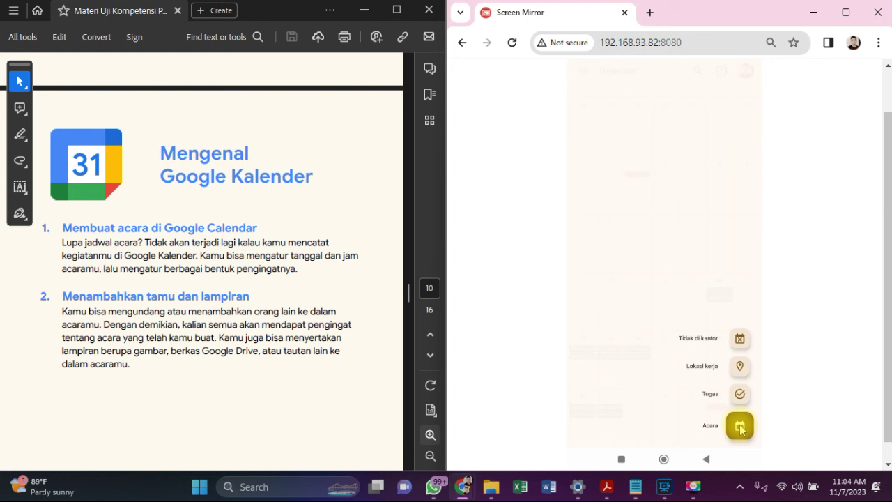
{"action": "left_click", "coordinate": [741, 427]}
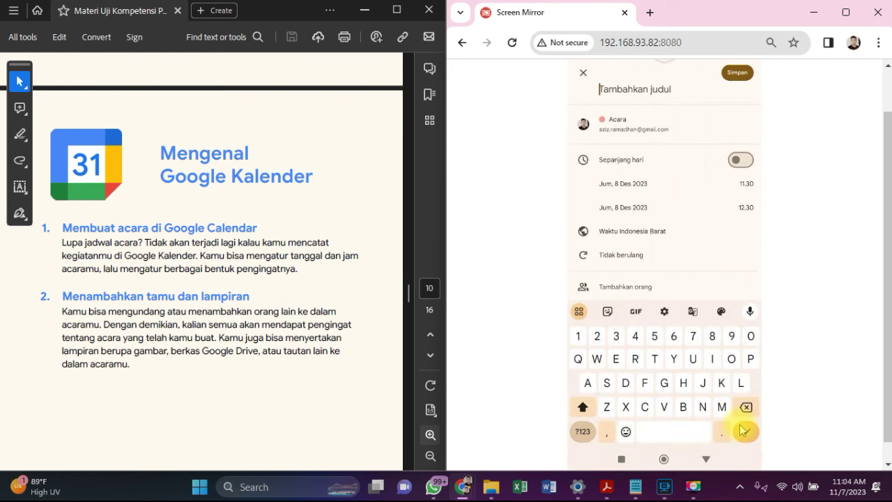
Title the new event "Ulang tahun teman"
{"action": "type", "text": "U"}
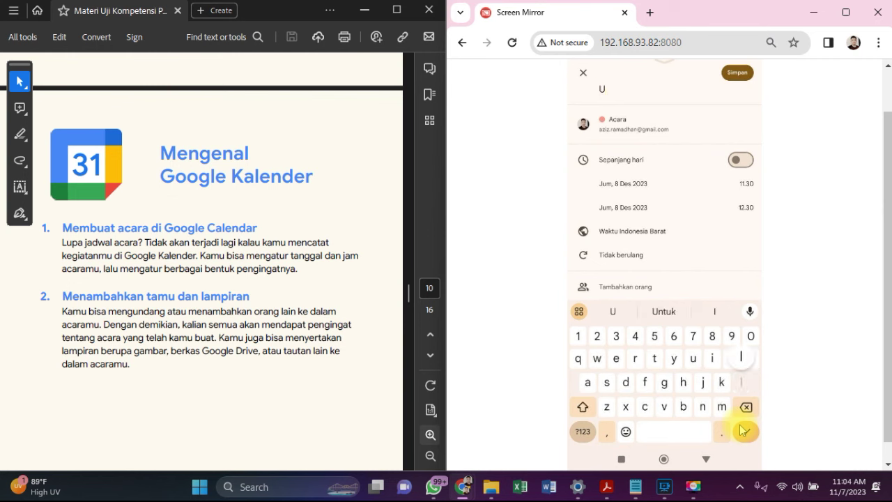
{"action": "type", "text": "lanf "}
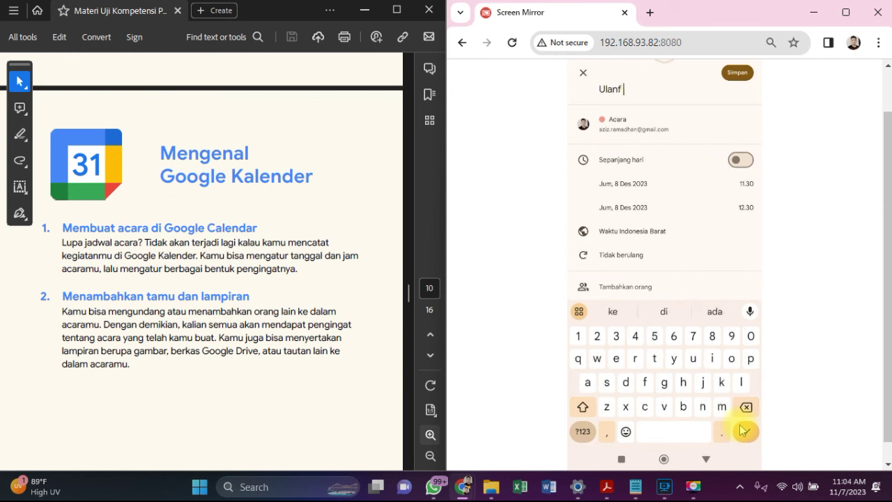
{"action": "type", "text": "Tah"}
{"action": "key", "text": "BackSpace"}
{"action": "key", "text": "BackSpace"}
{"action": "key", "text": "BackSpace"}
{"action": "key", "text": "BackSpace"}
{"action": "key", "text": "BackSpace"}
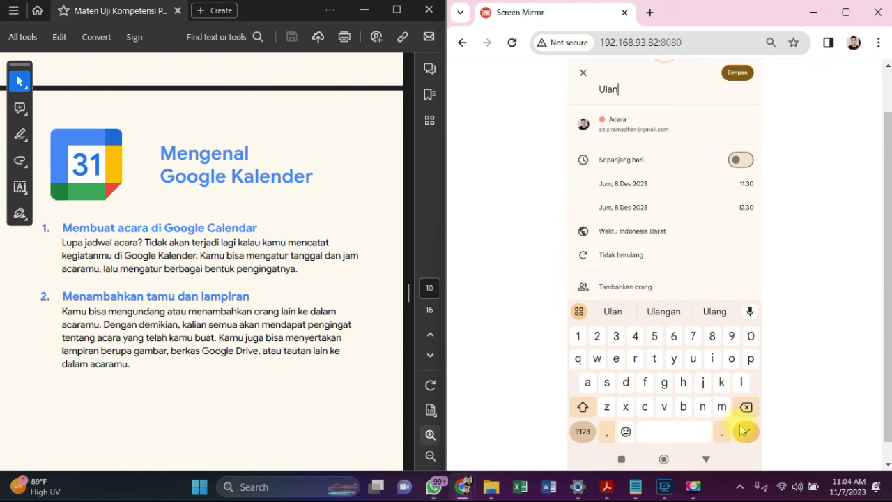
{"action": "type", "text": "g "}
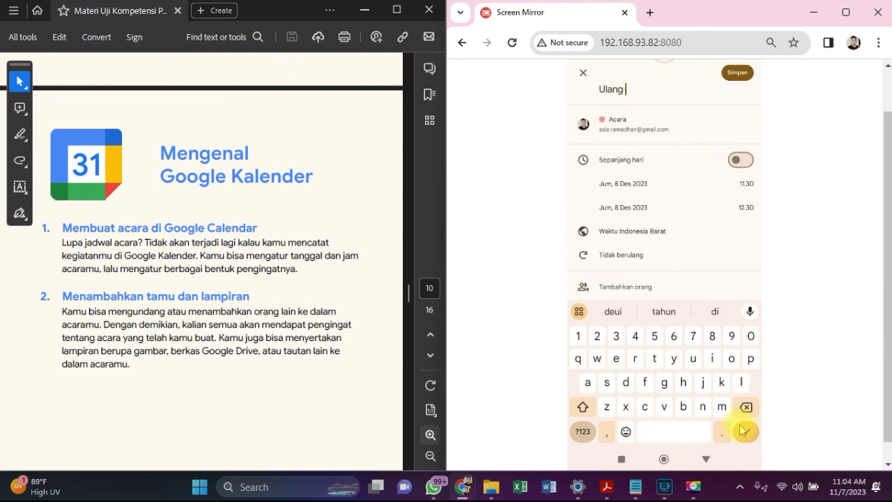
{"action": "type", "text": "tahun teman"}
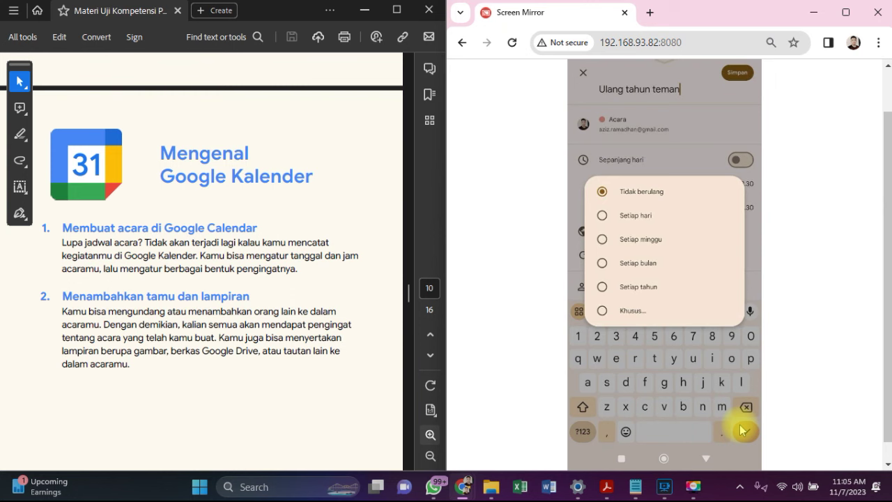
Schedule the birthday event for 20 December 2023, 08.30 to 09.30, keep it non-repeating, and save it
{"action": "left_click", "coordinate": [742, 430]}
{"action": "left_click", "coordinate": [742, 430]}
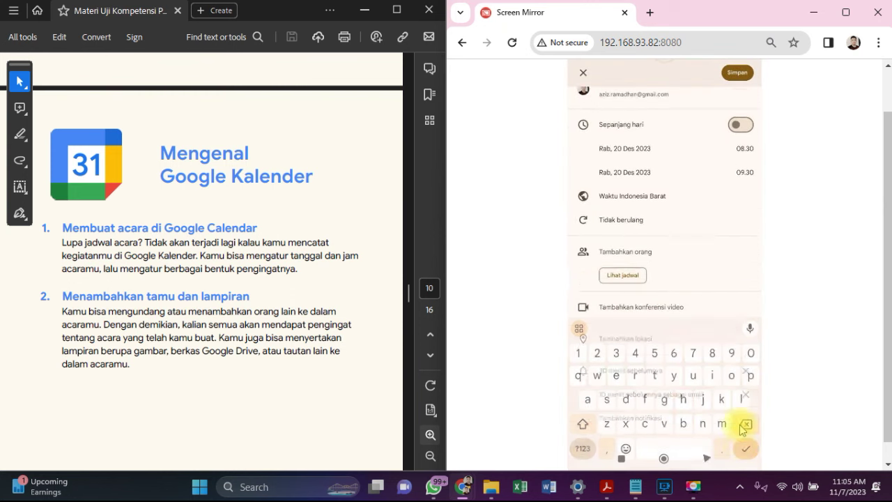
{"action": "scroll", "coordinate": [742, 430], "scroll_direction": "down", "scroll_amount": 2}
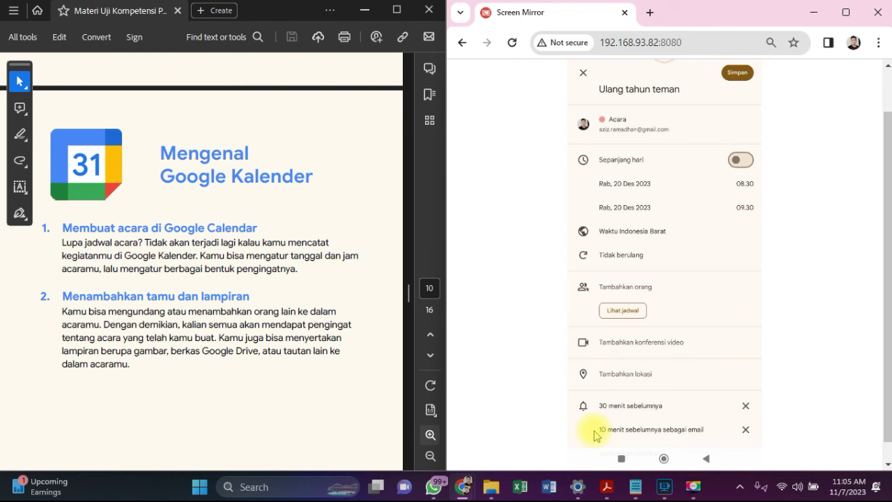
{"action": "left_click", "coordinate": [729, 89]}
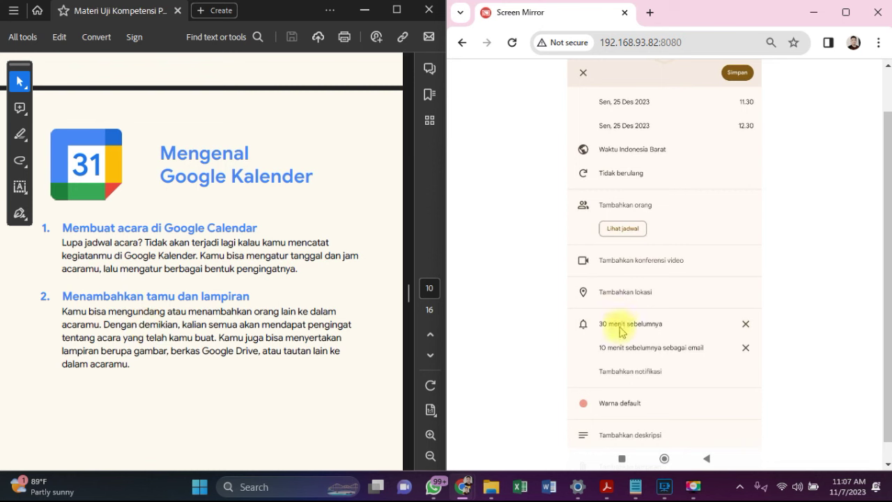
Add Fulan Studio as a guest of the 25 December 2023 event and search for further guests with "eng" and "ab"
{"action": "left_click", "coordinate": [624, 204]}
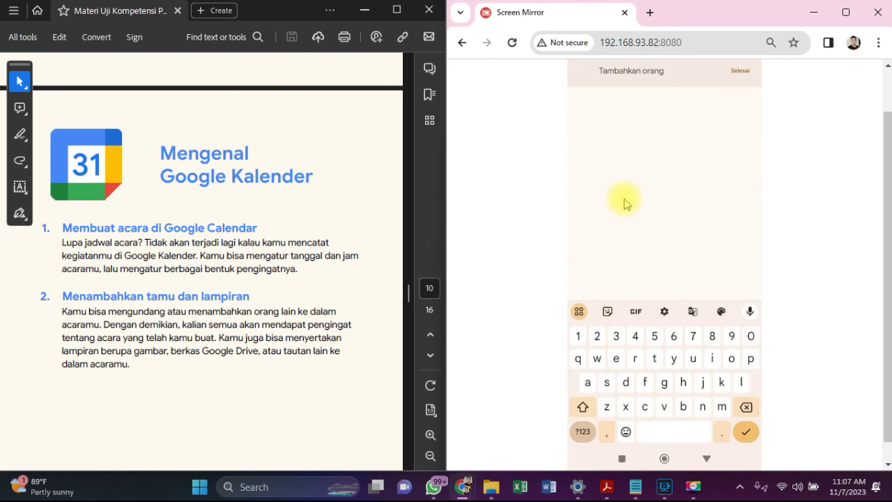
{"action": "type", "text": "fu"}
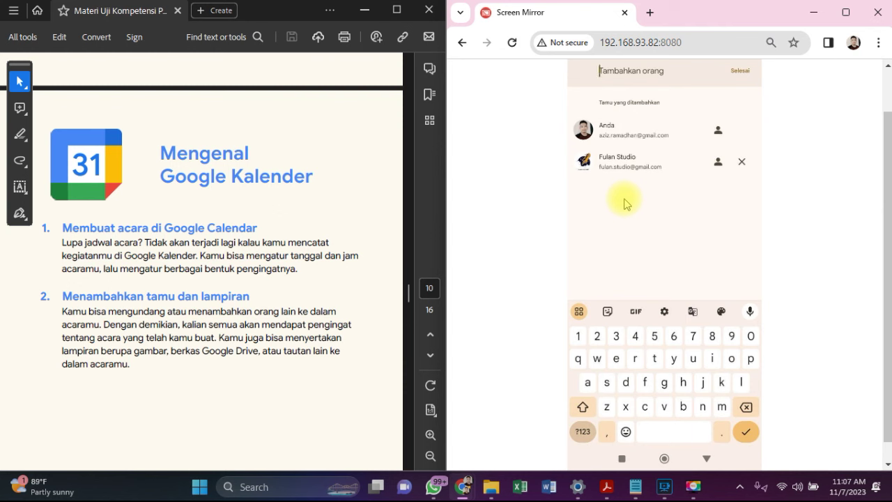
{"action": "type", "text": "eng"}
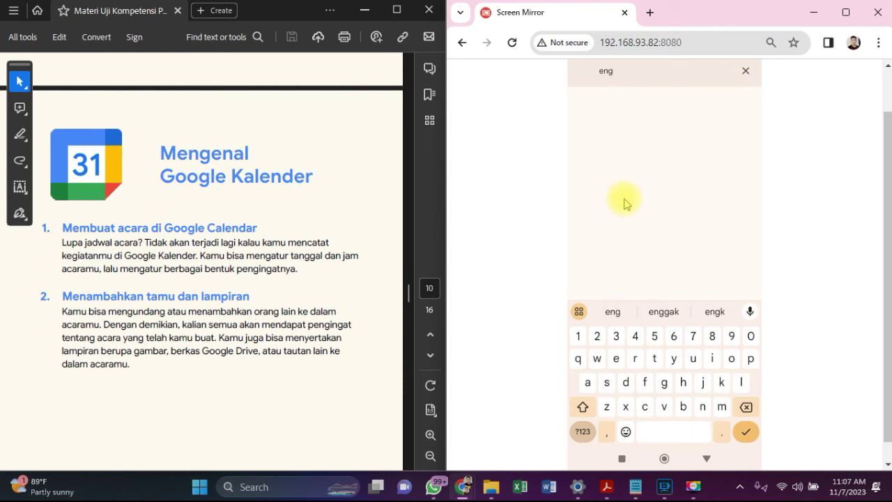
{"action": "key", "text": "BackSpace"}
{"action": "key", "text": "BackSpace"}
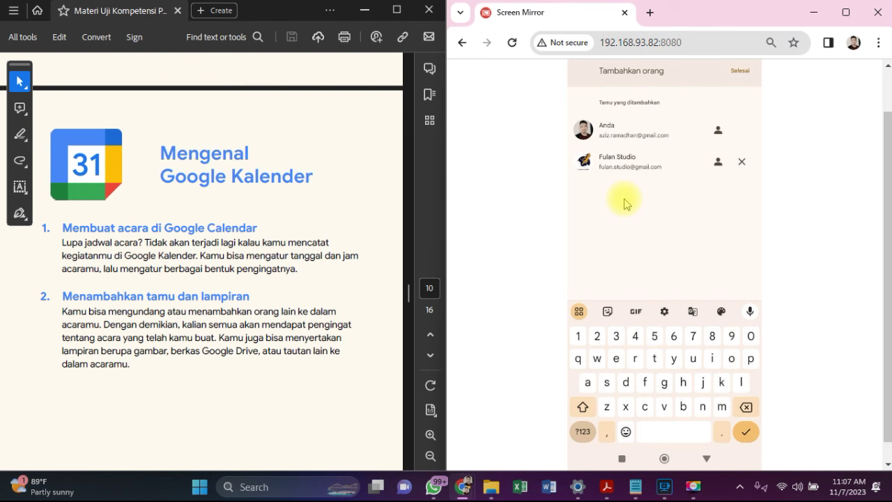
{"action": "type", "text": "ab"}
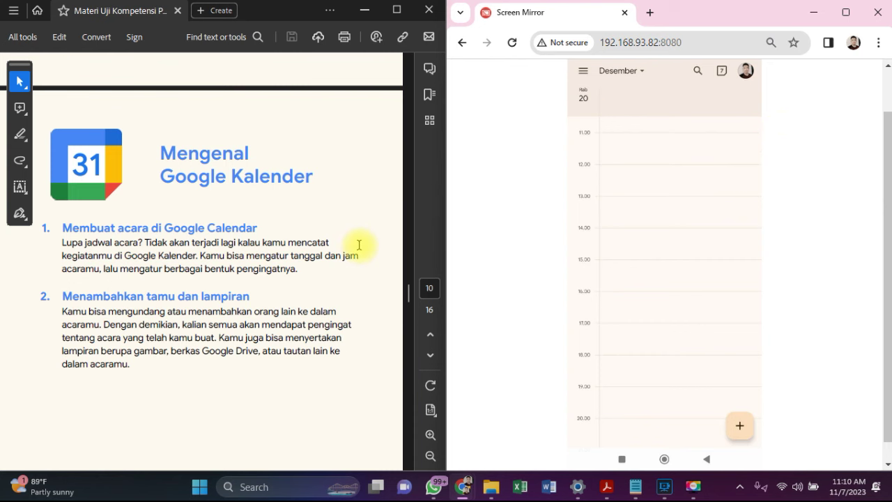
Show the "Mengenal Google Meet" page of the PDF and open a new browser tab
{"action": "scroll", "coordinate": [281, 293], "scroll_direction": "down", "scroll_amount": 10}
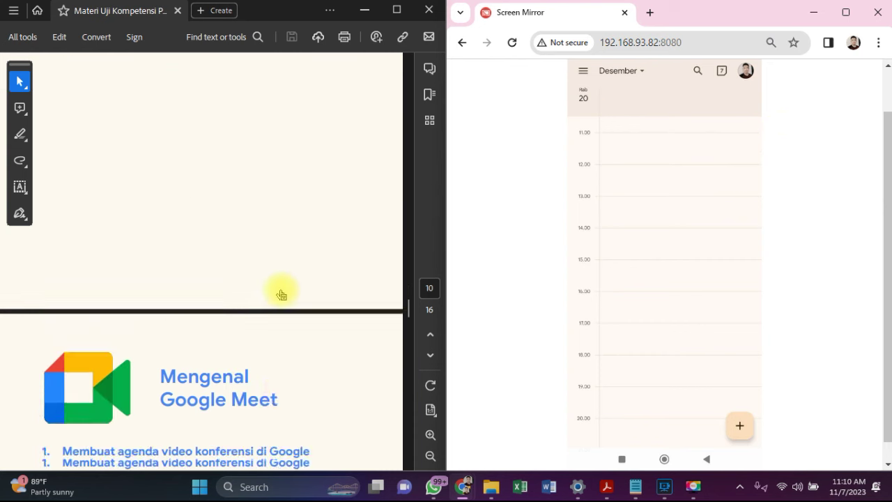
{"action": "scroll", "coordinate": [279, 288], "scroll_direction": "up", "scroll_amount": 1}
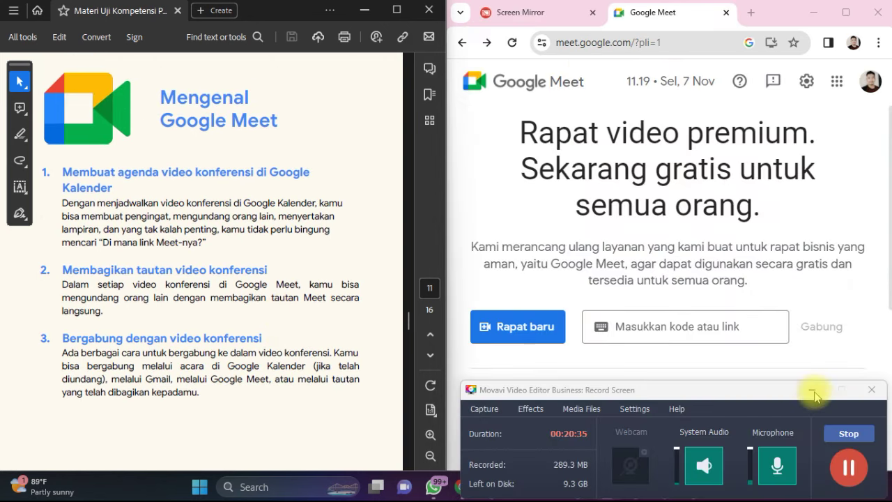
{"action": "left_click", "coordinate": [812, 391]}
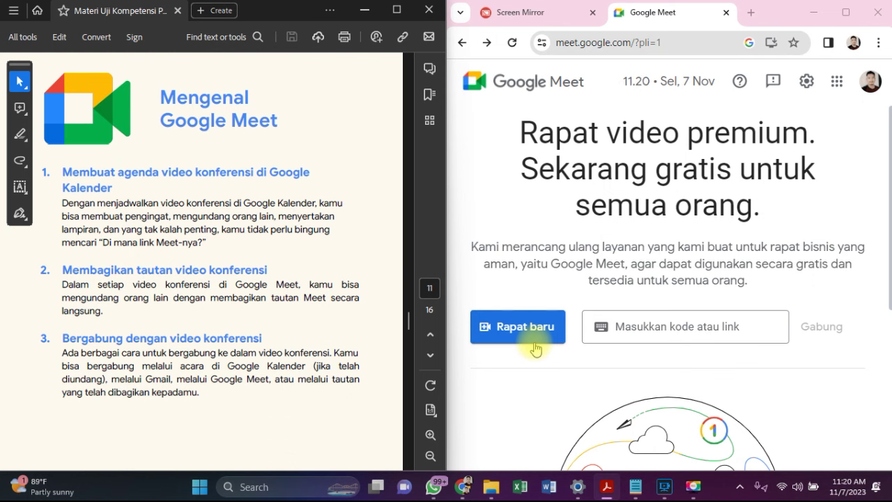
{"action": "left_click", "coordinate": [751, 13]}
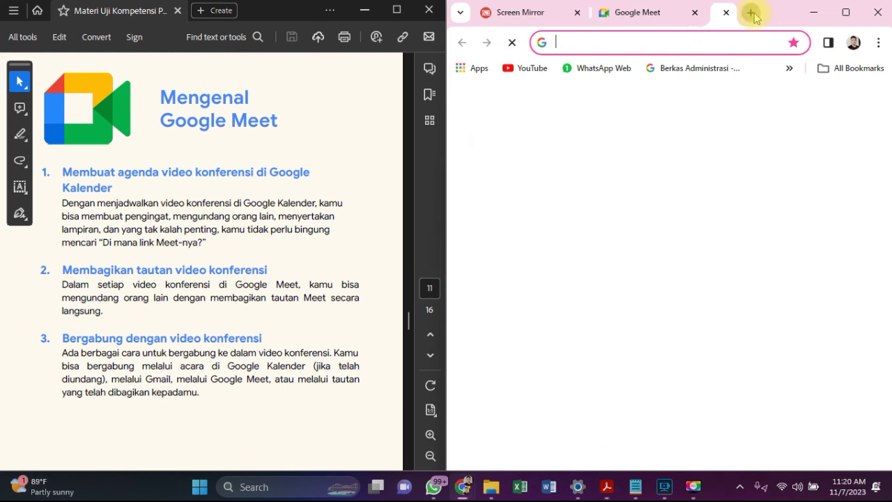
{"action": "type", "text": "GOO"}
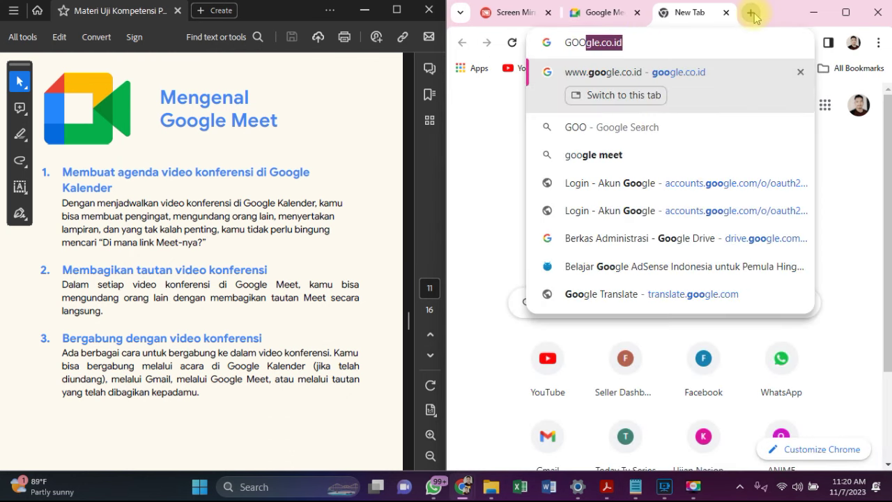
{"action": "key", "text": "BackSpace"}
{"action": "key", "text": "BackSpace"}
{"action": "key", "text": "BackSpace"}
{"action": "key", "text": "BackSpace"}
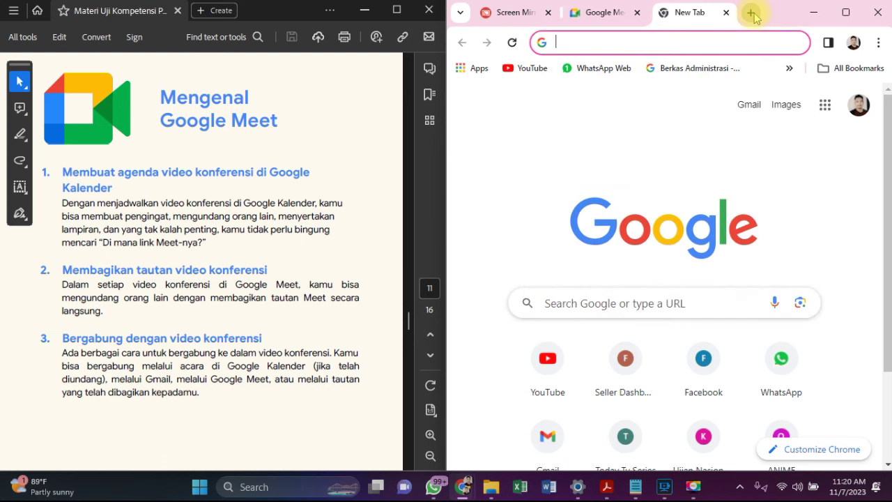
Open Google Calendar in the new browser tab and dismiss its spam-blocking notice
{"action": "left_click", "coordinate": [825, 106]}
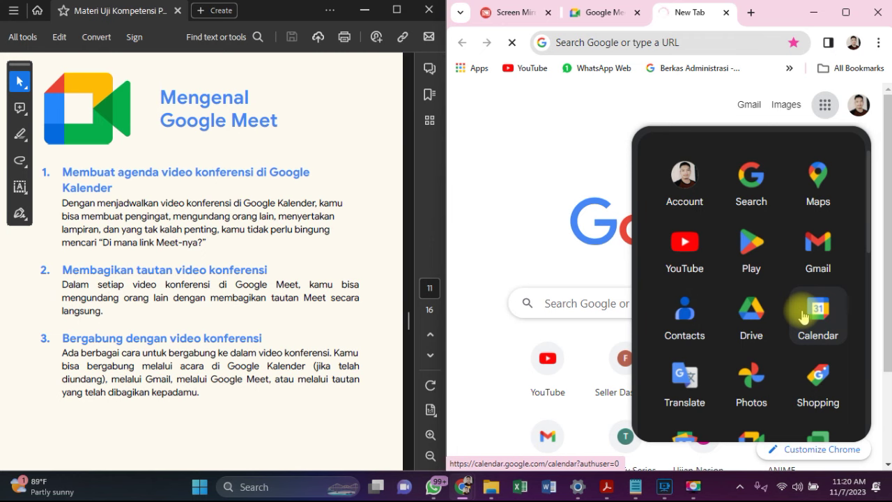
{"action": "left_click", "coordinate": [803, 317]}
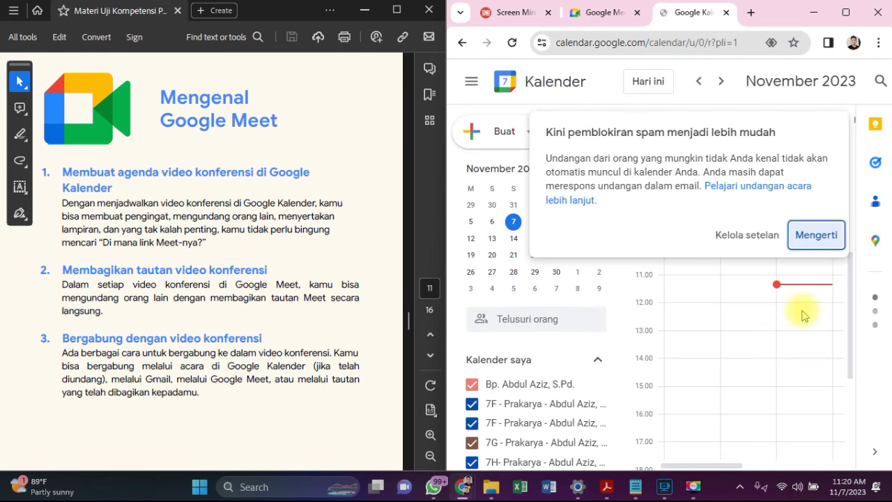
{"action": "left_click", "coordinate": [819, 236]}
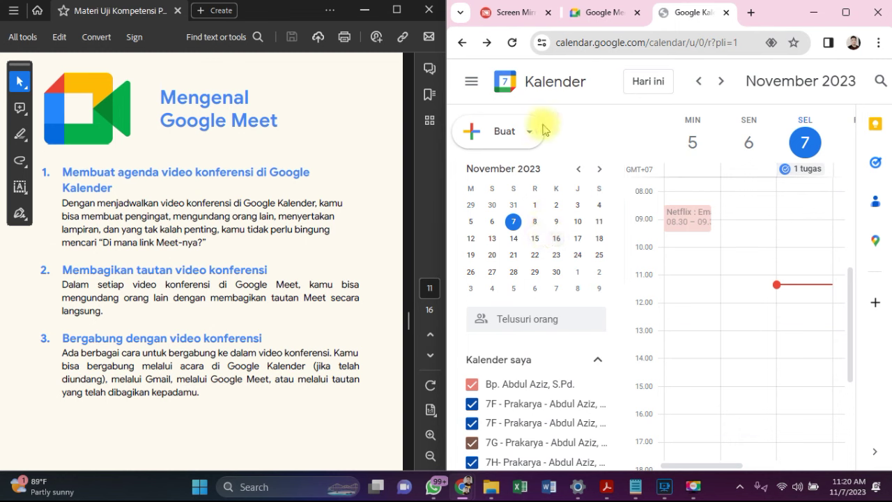
Create a new calendar event (Acara) titled "Gmeet Informatika"
{"action": "left_click", "coordinate": [525, 140]}
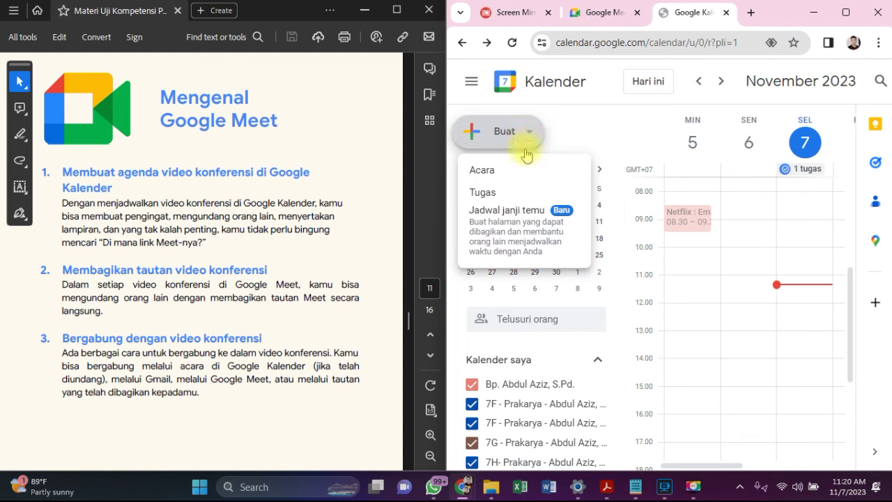
{"action": "left_click", "coordinate": [520, 171]}
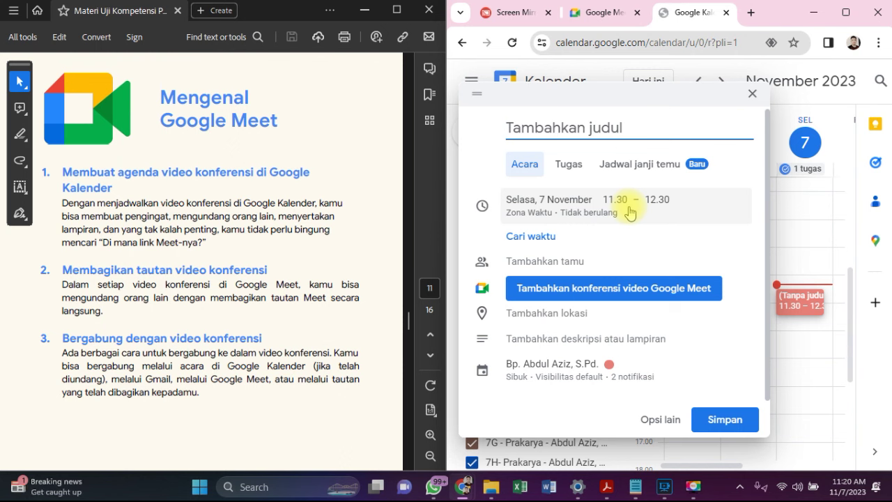
{"action": "type", "text": "g"}
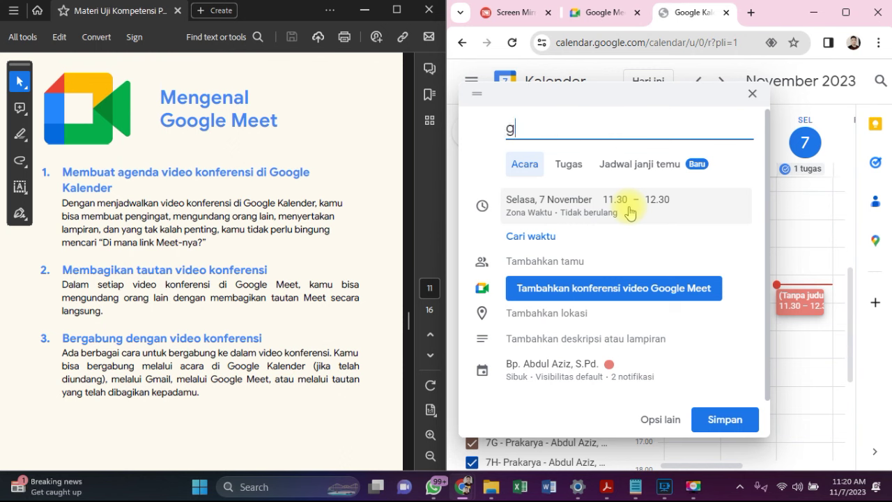
{"action": "key", "text": "BackSpace"}
{"action": "type", "text": "GO"}
{"action": "key", "text": "BackSpace"}
{"action": "type", "text": "m"}
{"action": "key", "text": "BackSpace"}
{"action": "key", "text": "BackSpace"}
{"action": "type", "text": "meet In"}
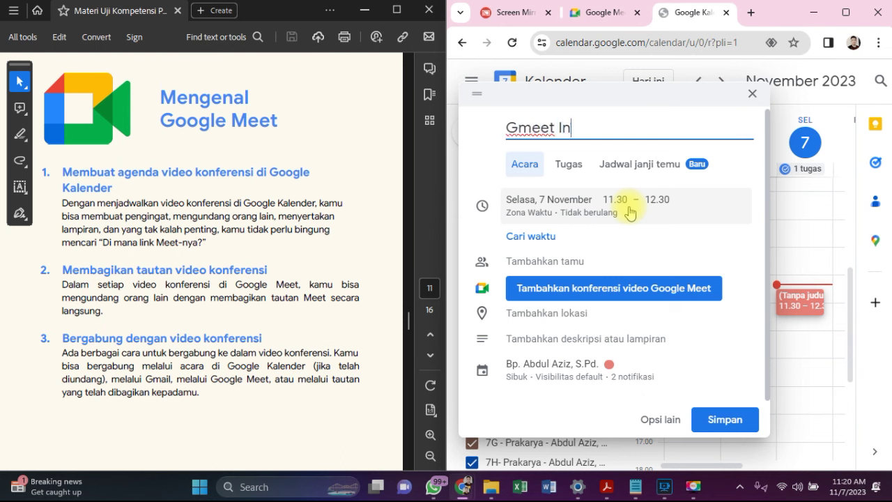
{"action": "type", "text": "d"}
{"action": "key", "text": "BackSpace"}
{"action": "type", "text": "formatika"}
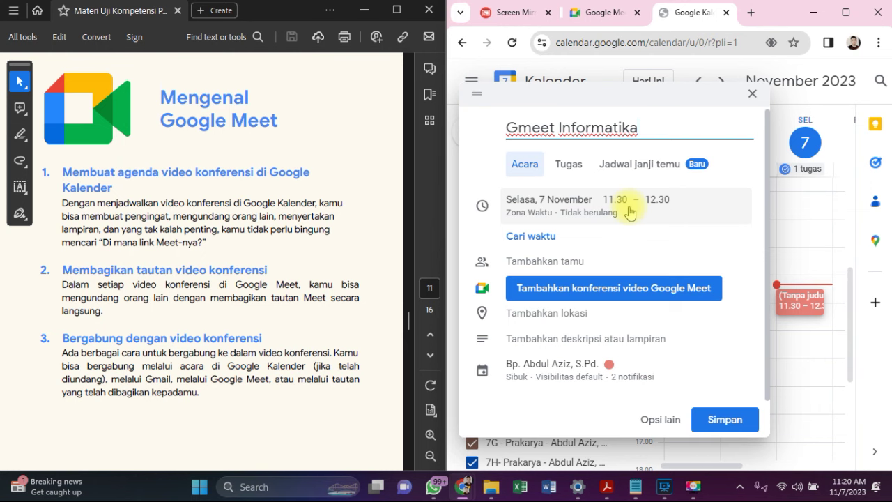
Set the date of the "Gmeet Informatika" event to Monday, 20 November 2023
{"action": "left_click", "coordinate": [629, 212]}
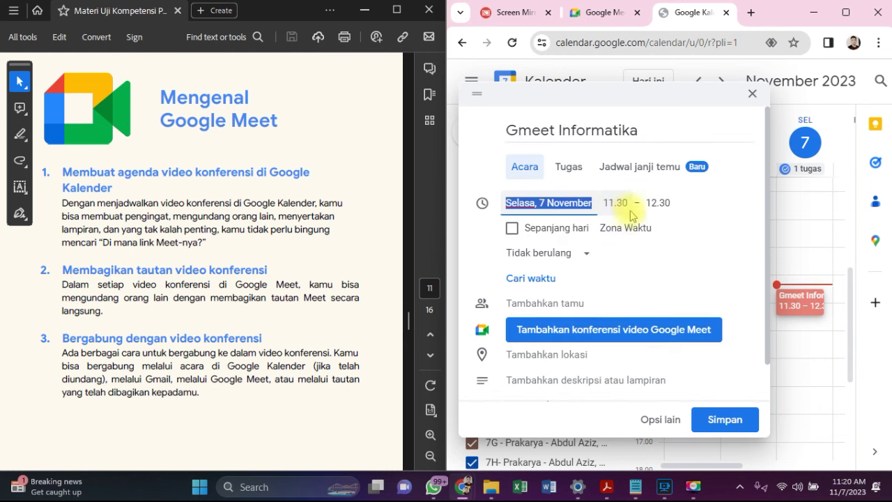
{"action": "left_click", "coordinate": [566, 204]}
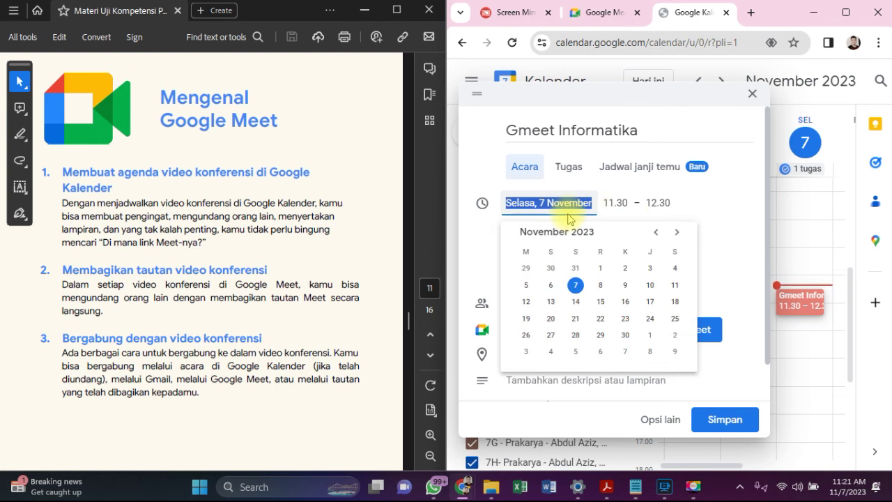
{"action": "left_click", "coordinate": [552, 319]}
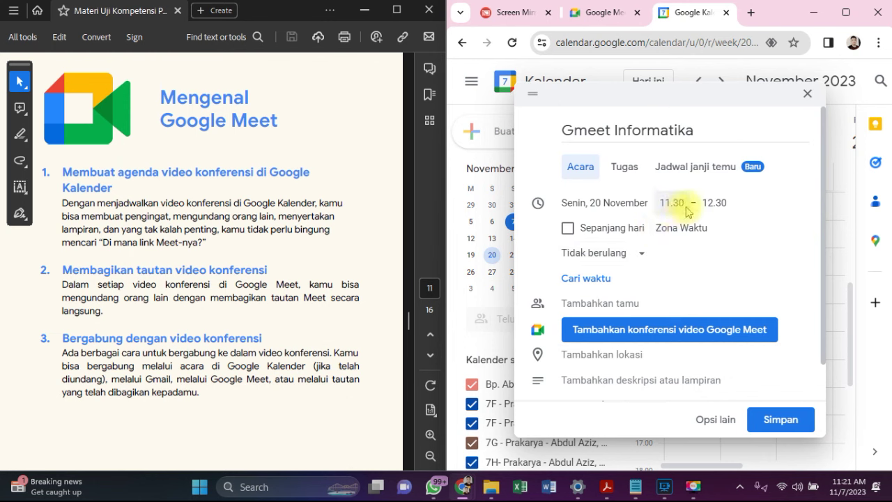
Set the "Gmeet Informatika" event's time to 13.00 – 14.30
{"action": "left_click", "coordinate": [687, 206]}
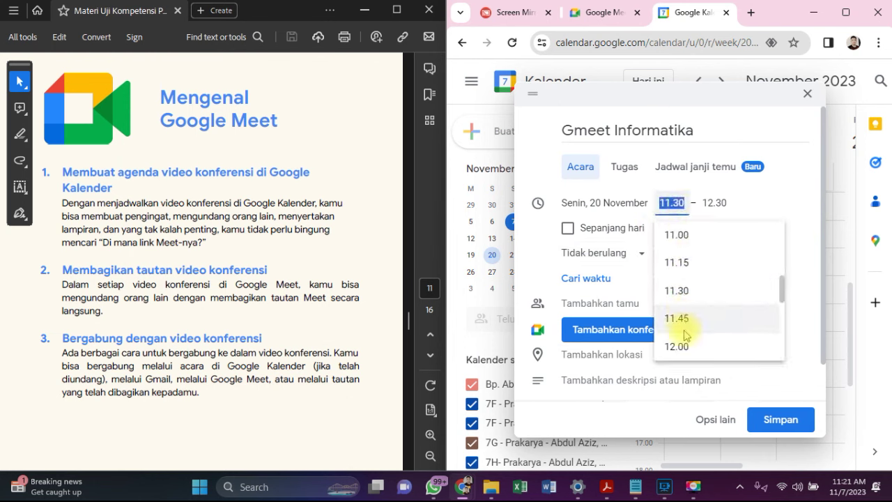
{"action": "scroll", "coordinate": [686, 334], "scroll_direction": "down", "scroll_amount": 2}
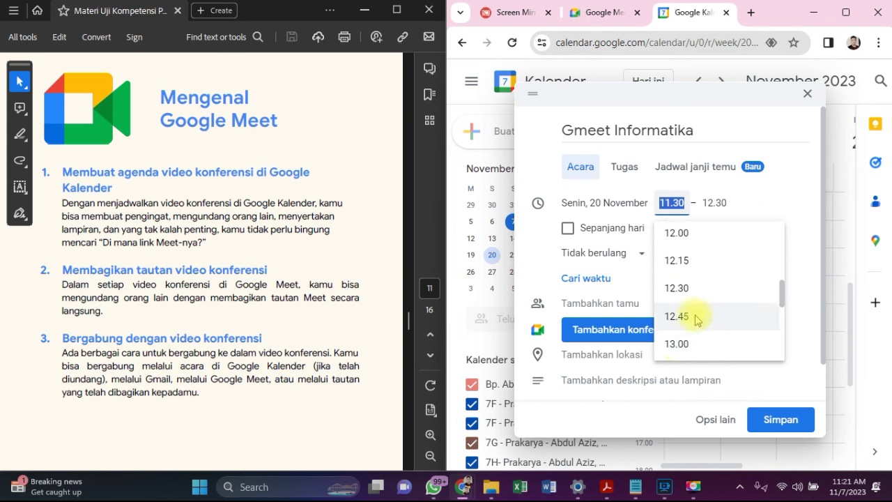
{"action": "left_click", "coordinate": [683, 344]}
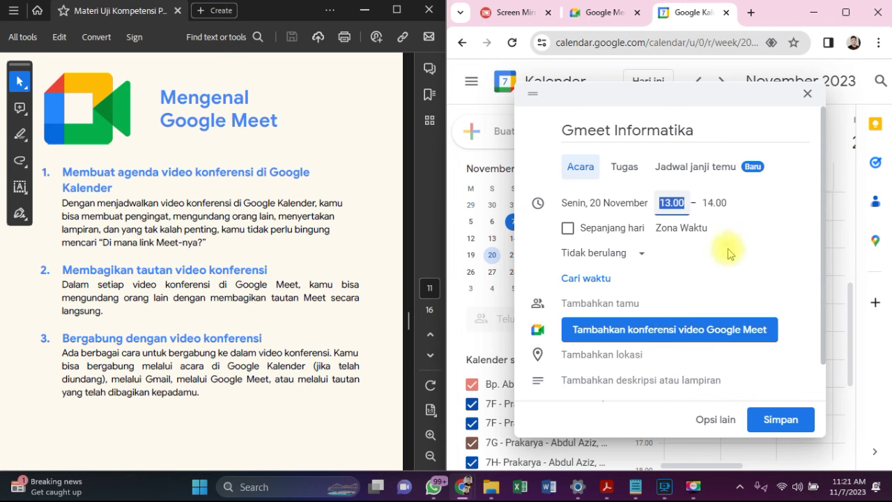
{"action": "left_click", "coordinate": [719, 203]}
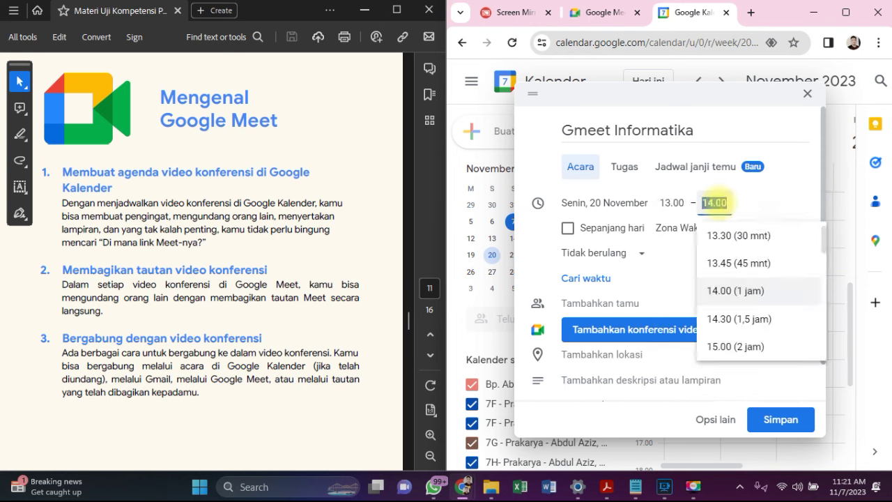
{"action": "left_click", "coordinate": [745, 319]}
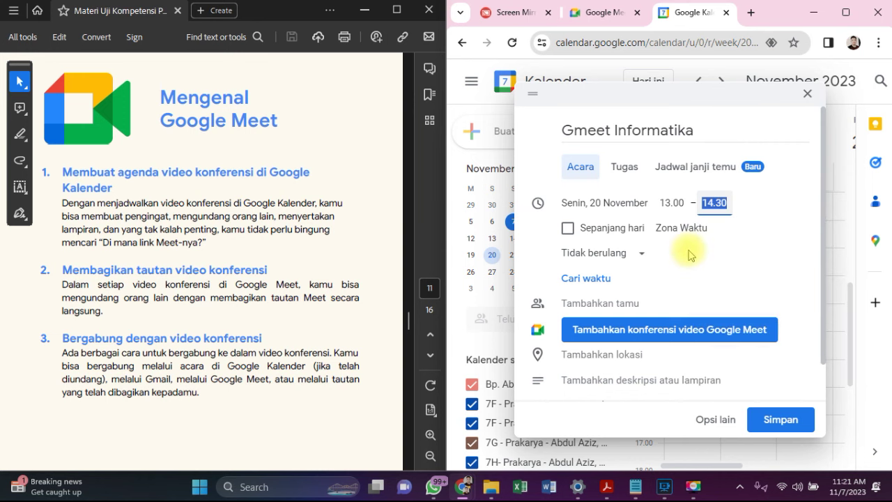
Add a Google Meet video conference to the event and dismiss the tip about Meet call settings
{"action": "scroll", "coordinate": [689, 255], "scroll_direction": "down", "scroll_amount": 2}
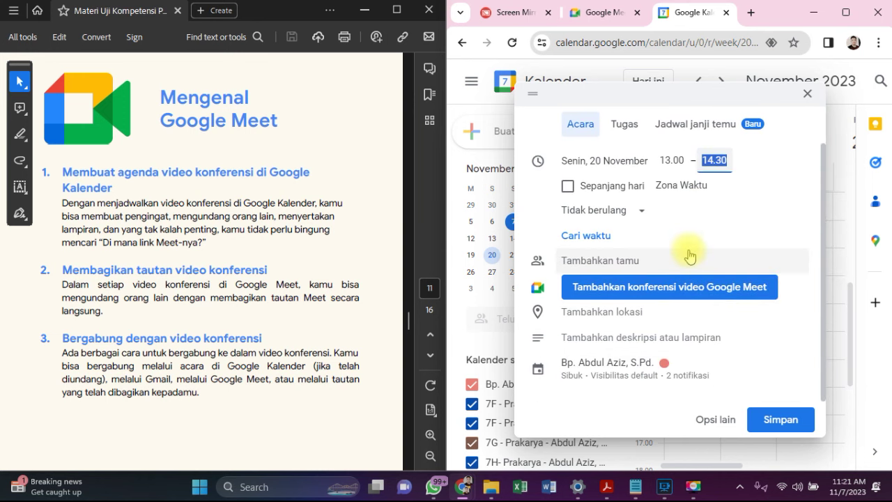
{"action": "left_click", "coordinate": [681, 287]}
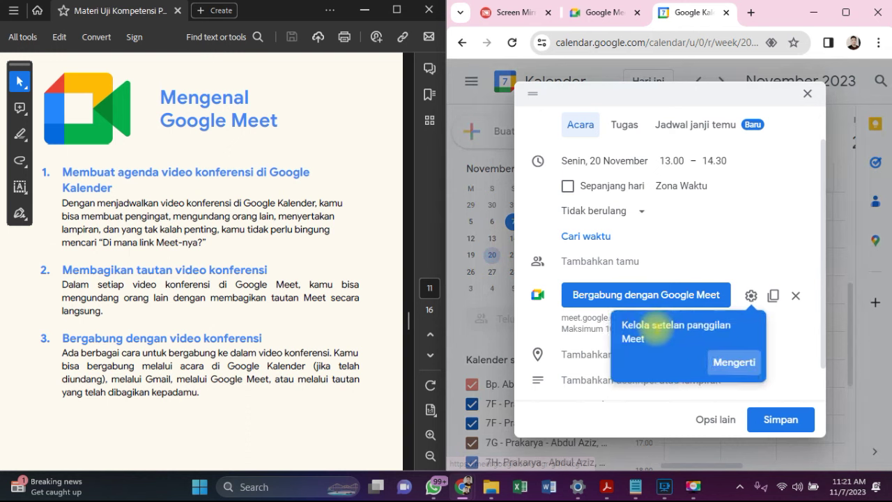
{"action": "left_click", "coordinate": [734, 362]}
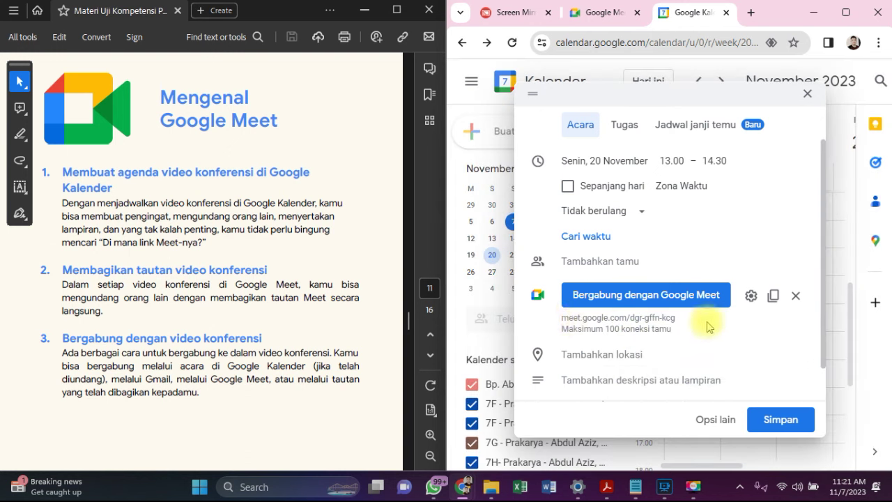
Begin the event description with "Jangan lupa untuk pembelajaran daring Infomatika bisa kal"
{"action": "scroll", "coordinate": [708, 325], "scroll_direction": "down", "scroll_amount": 2}
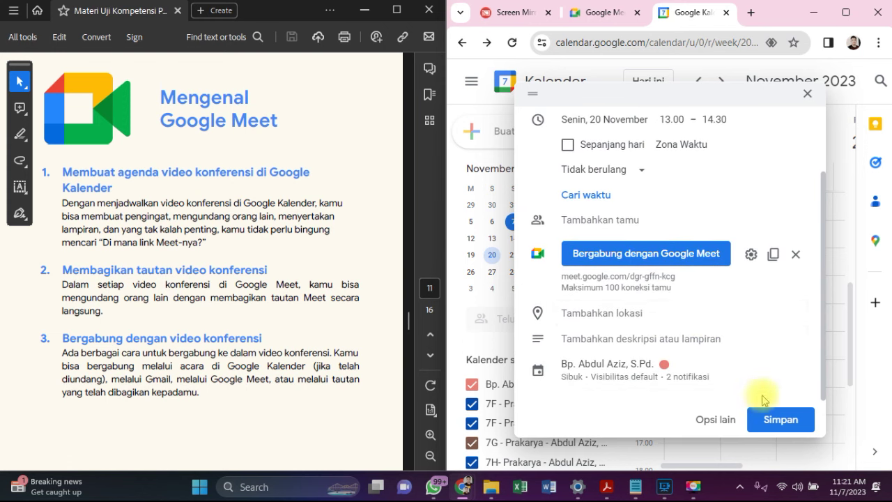
{"action": "left_click", "coordinate": [647, 340]}
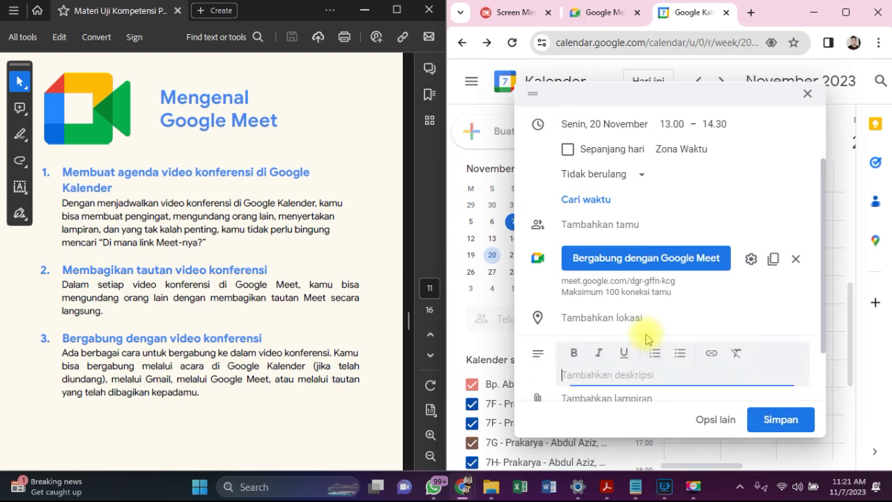
{"action": "scroll", "coordinate": [648, 349], "scroll_direction": "down", "scroll_amount": 1}
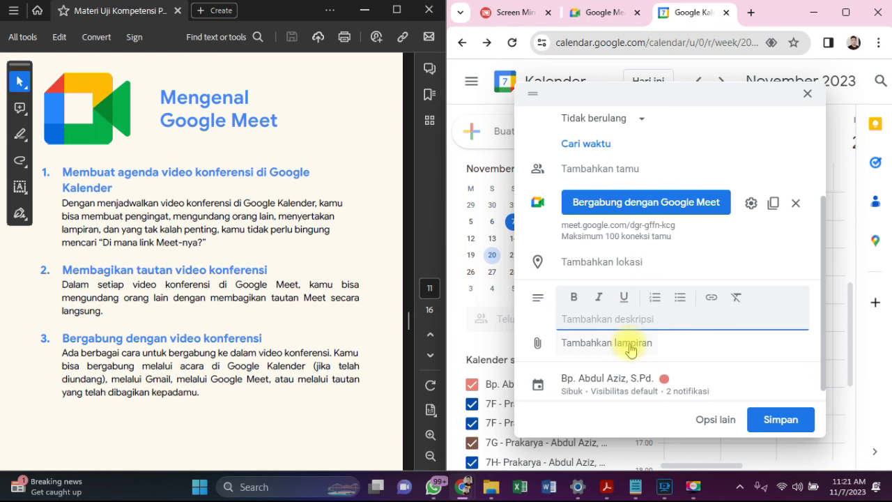
{"action": "type", "text": "Jangan "}
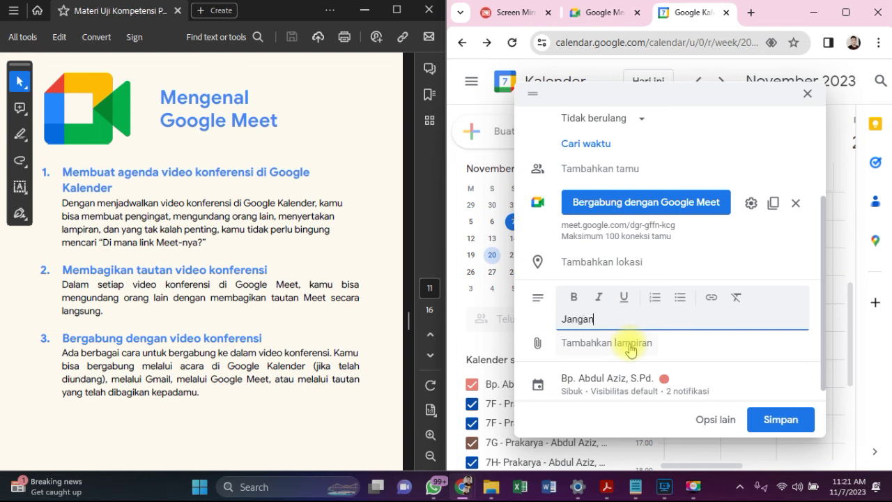
{"action": "type", "text": "lupa ut"}
{"action": "type", "text": "tuk"}
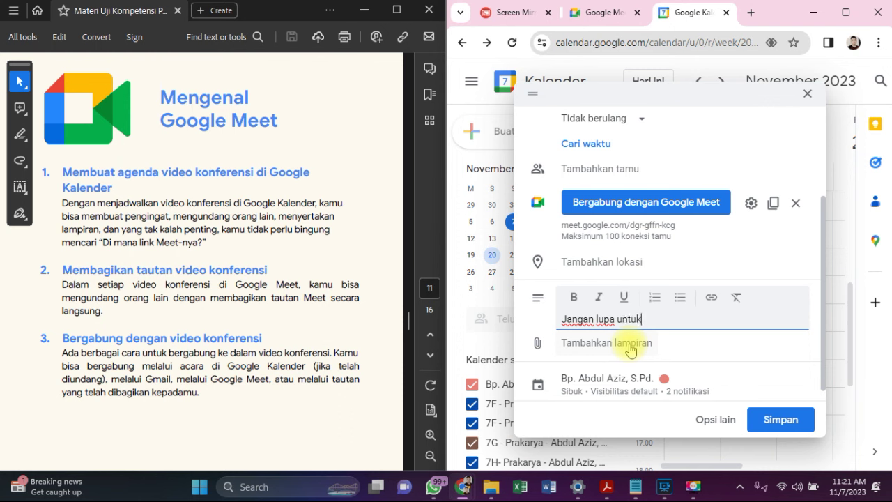
{"action": "type", "text": " pembelajaran"}
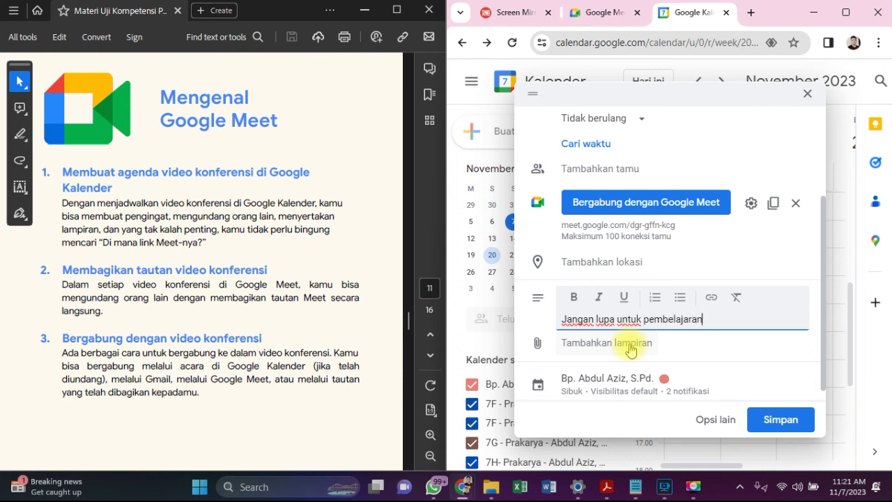
{"action": "type", "text": " daring Infon"}
{"action": "key", "text": "BackSpace"}
{"action": "type", "text": "ma"}
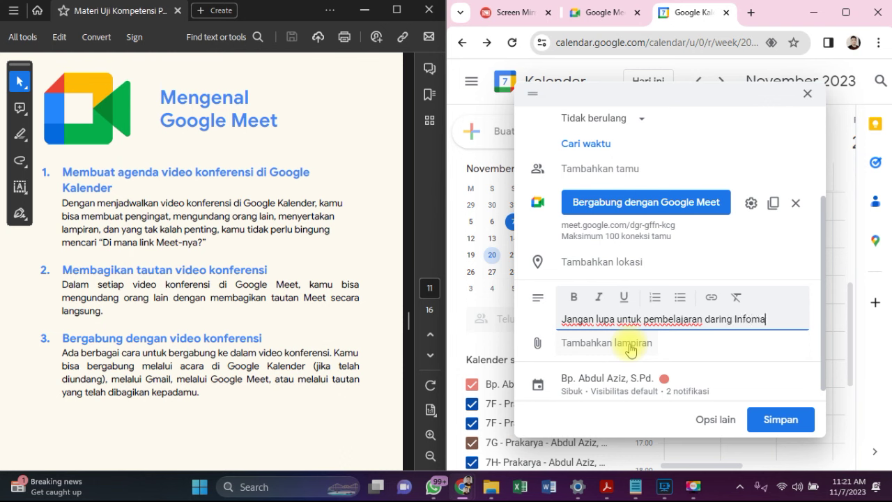
{"action": "type", "text": "tika bisa kal"}
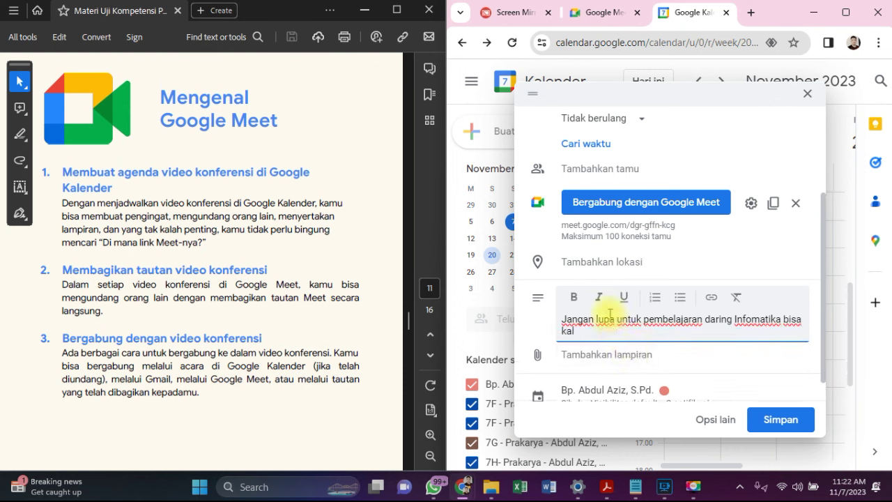
Replace the description's opening words "Jangan lupa untuk" with "Untuk"
{"action": "left_click", "coordinate": [622, 321]}
{"action": "key", "text": "BackSpace"}
{"action": "key", "text": "BackSpace"}
{"action": "key", "text": "BackSpace"}
{"action": "key", "text": "BackSpace"}
{"action": "key", "text": "BackSpace"}
{"action": "key", "text": "BackSpace"}
{"action": "key", "text": "BackSpace"}
{"action": "key", "text": "BackSpace"}
{"action": "key", "text": "BackSpace"}
{"action": "key", "text": "BackSpace"}
{"action": "key", "text": "BackSpace"}
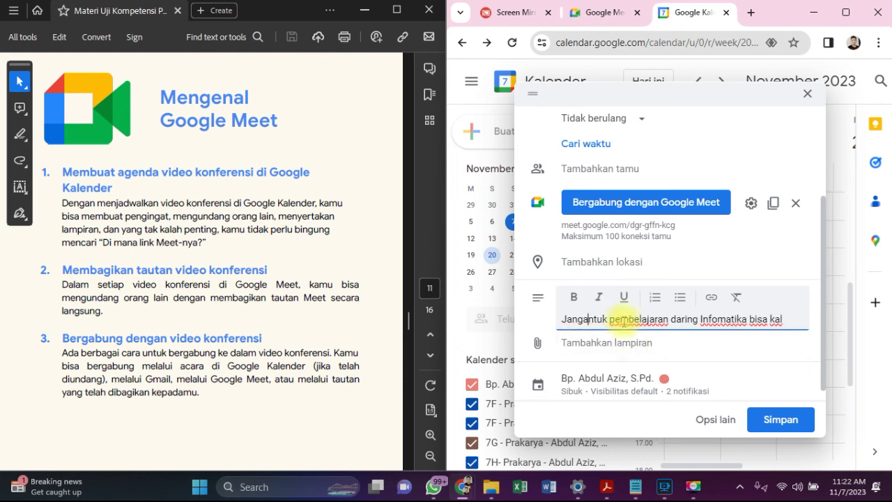
{"action": "key", "text": "BackSpace"}
{"action": "key", "text": "BackSpace"}
{"action": "type", "text": "U"}
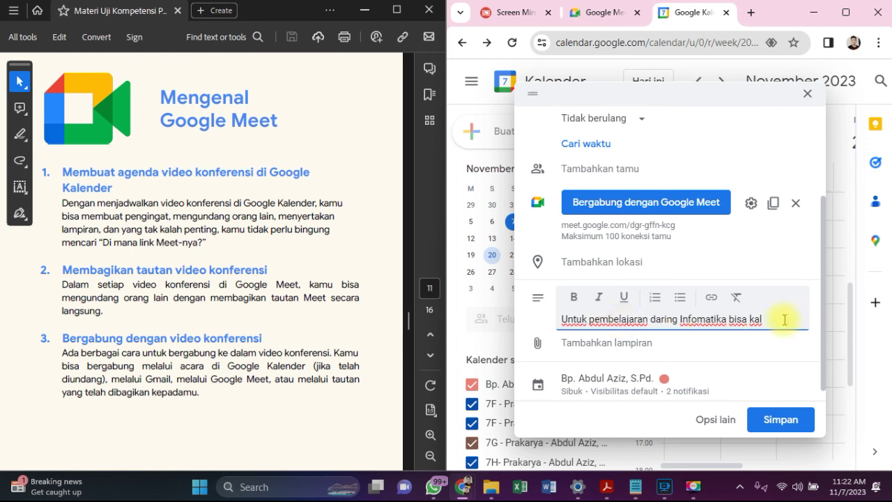
Complete the description's ending as "kalian akses melalui link google meet yang tertera." and save the event
{"action": "type", "text": "lAan akses mem"}
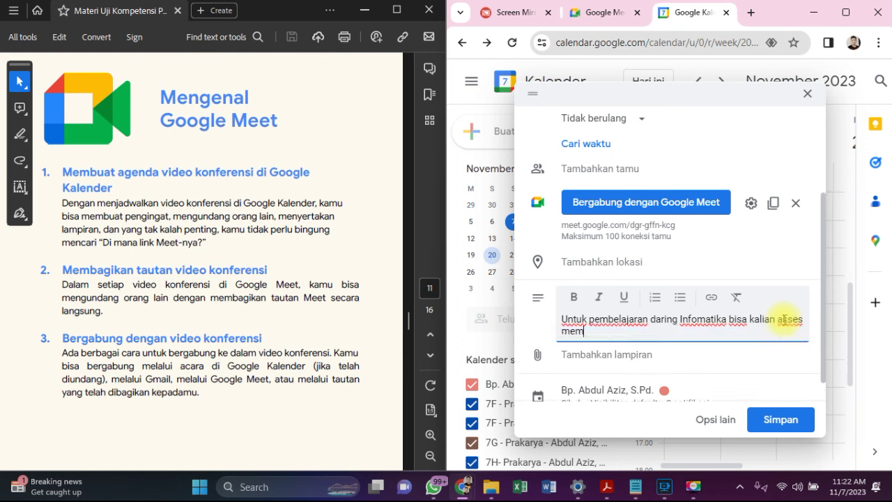
{"action": "key", "text": "BackSpace"}
{"action": "type", "text": "lalui link google meet"}
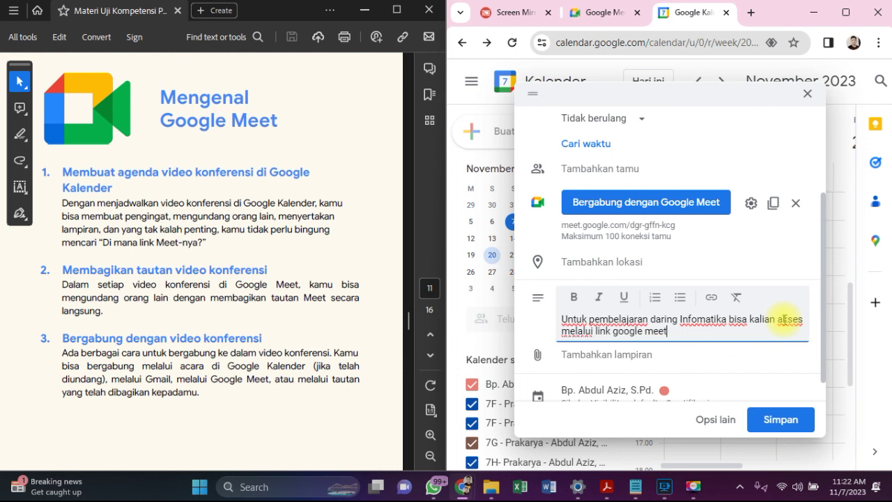
{"action": "type", "text": " yang tertera."}
{"action": "scroll", "coordinate": [784, 319], "scroll_direction": "down", "scroll_amount": 1}
{"action": "scroll", "coordinate": [785, 322], "scroll_direction": "up", "scroll_amount": 4}
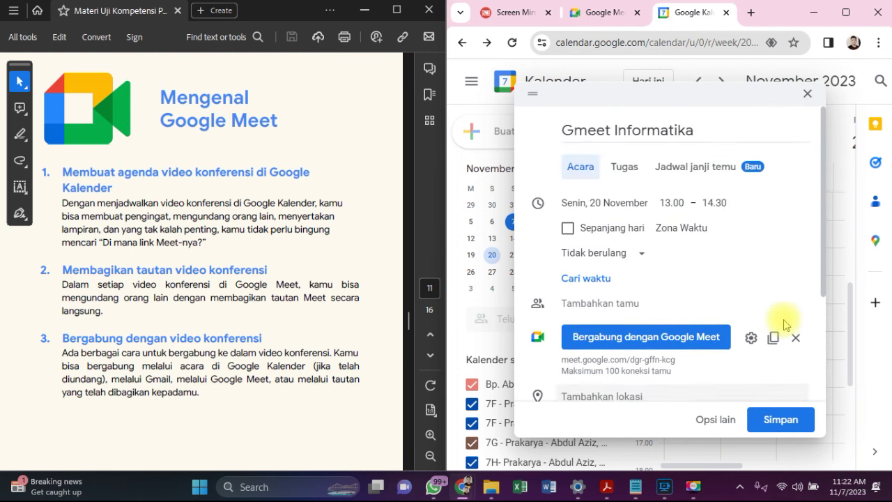
{"action": "left_click", "coordinate": [782, 423]}
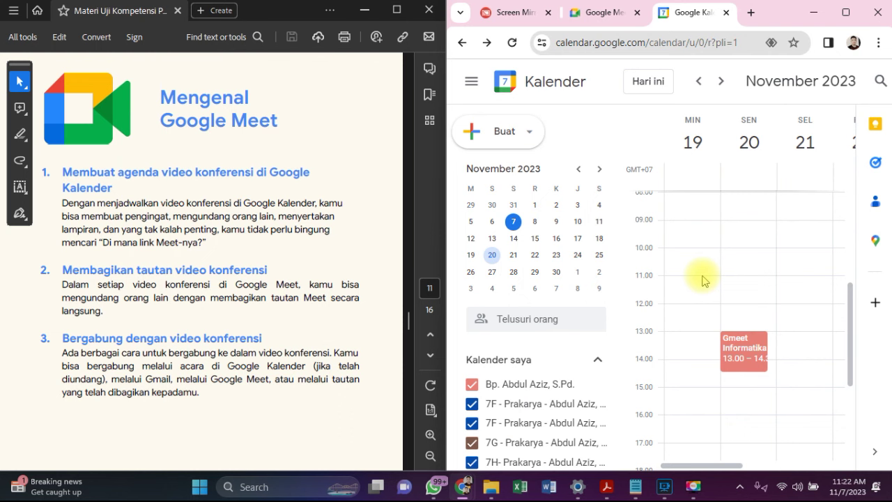
Preview the Google Meet joining page from the 20 November "Gmeet Informatika" event, and close it together with the event details
{"action": "left_click", "coordinate": [492, 255]}
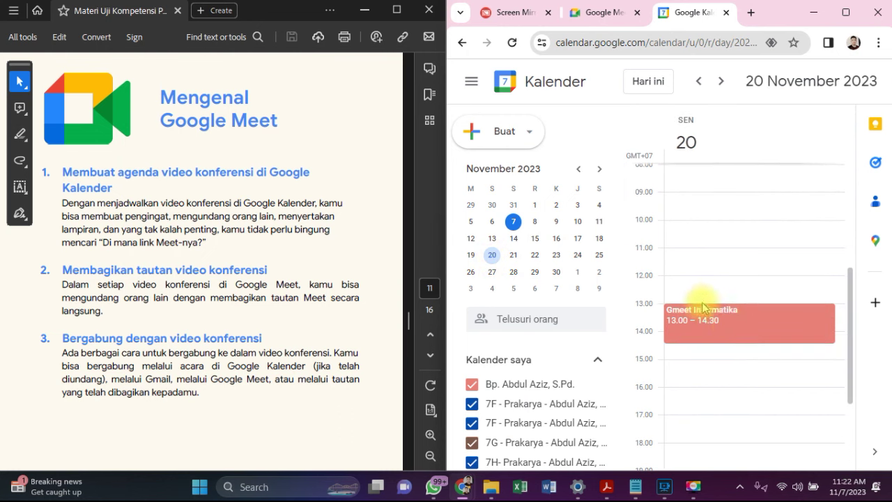
{"action": "left_click", "coordinate": [736, 318]}
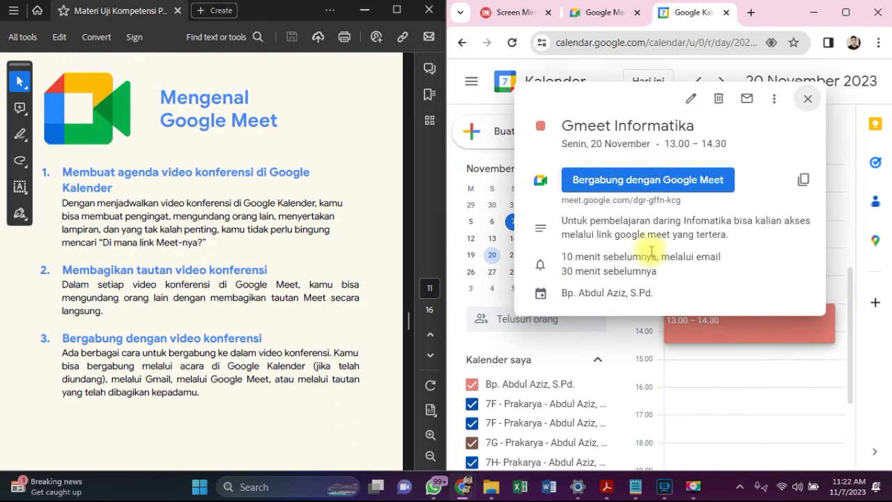
{"action": "left_click", "coordinate": [636, 183]}
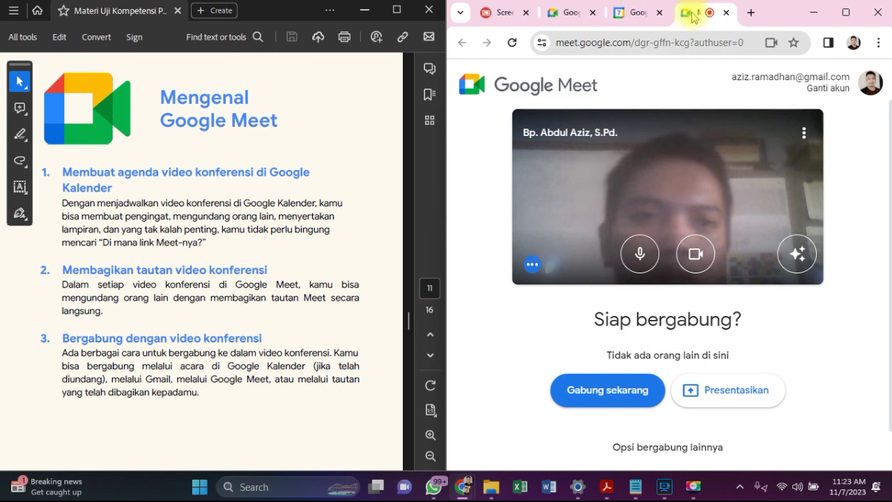
{"action": "left_click", "coordinate": [726, 12]}
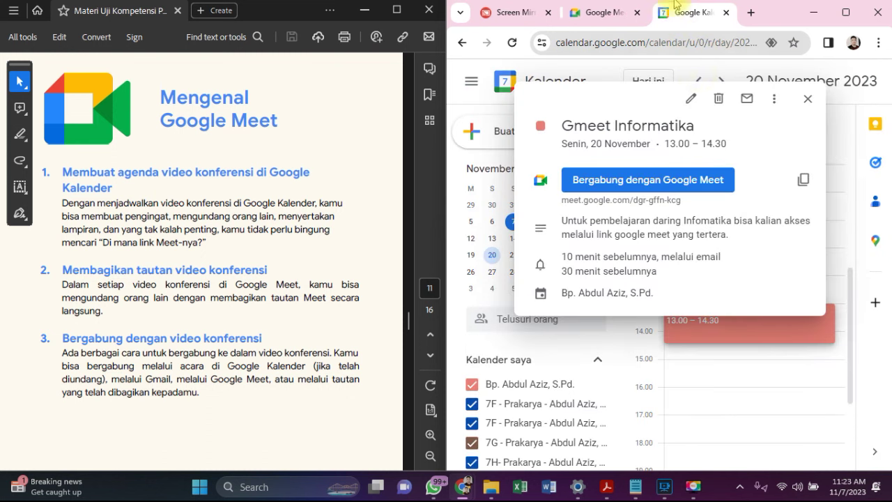
{"action": "left_click", "coordinate": [806, 100]}
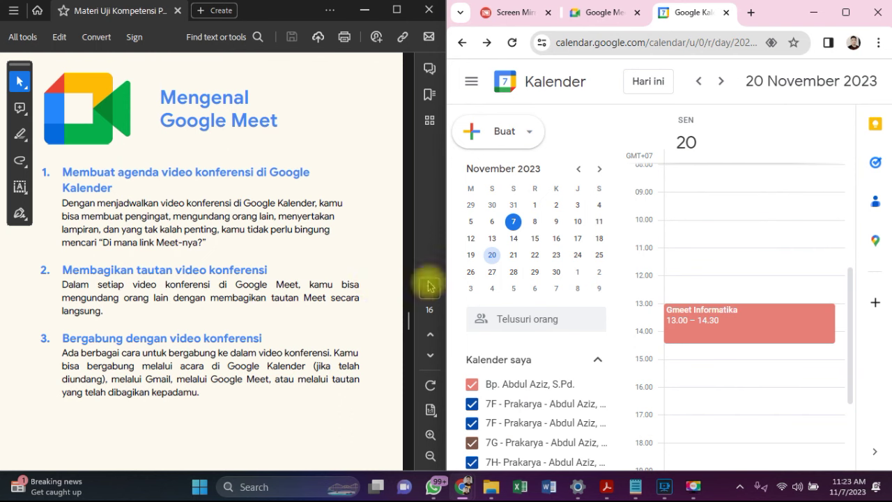
Copy the Google Meet conference link from the "Gmeet Informatika" event details on 20 November and close the details
{"action": "left_click", "coordinate": [492, 255]}
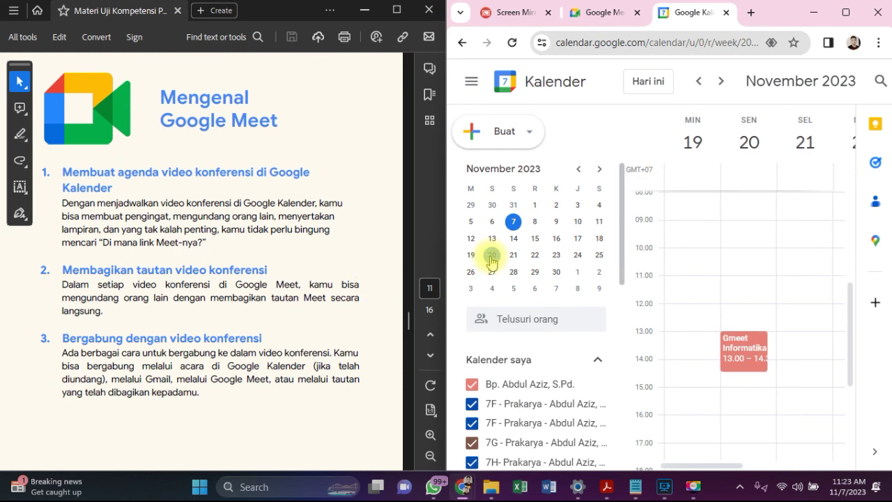
{"action": "left_click", "coordinate": [491, 255]}
{"action": "left_click", "coordinate": [742, 323]}
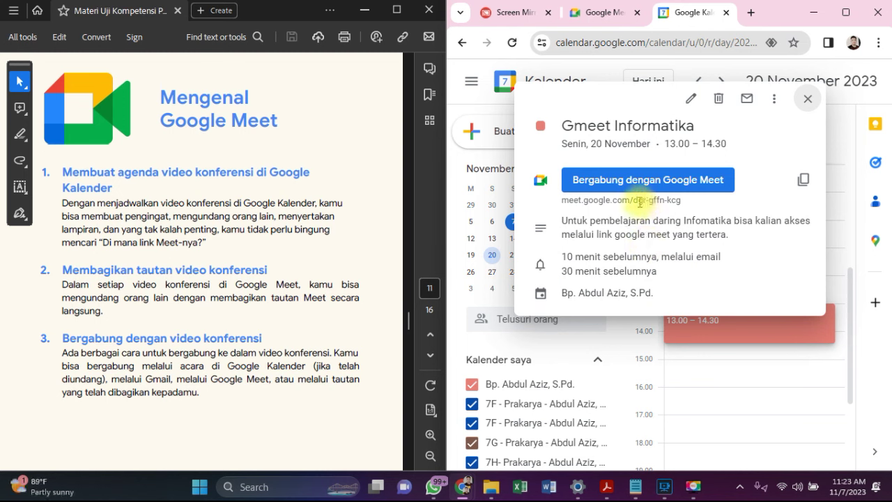
{"action": "left_click", "coordinate": [804, 182]}
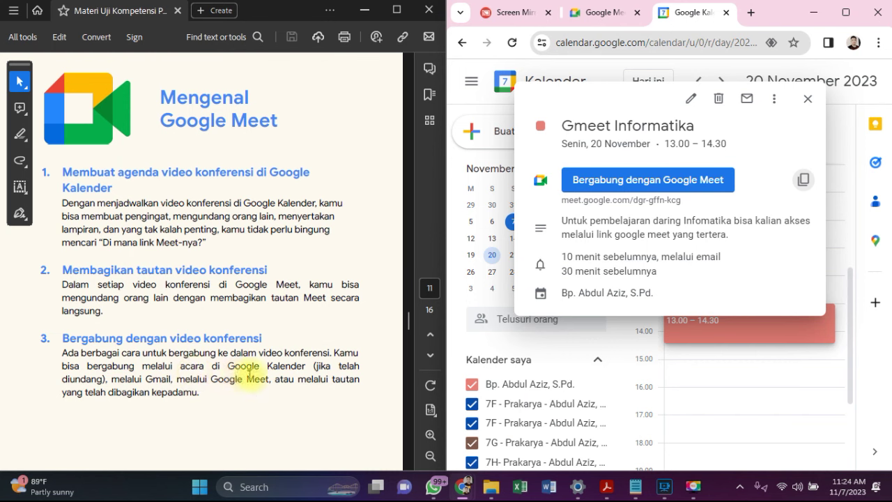
{"action": "left_click", "coordinate": [705, 339]}
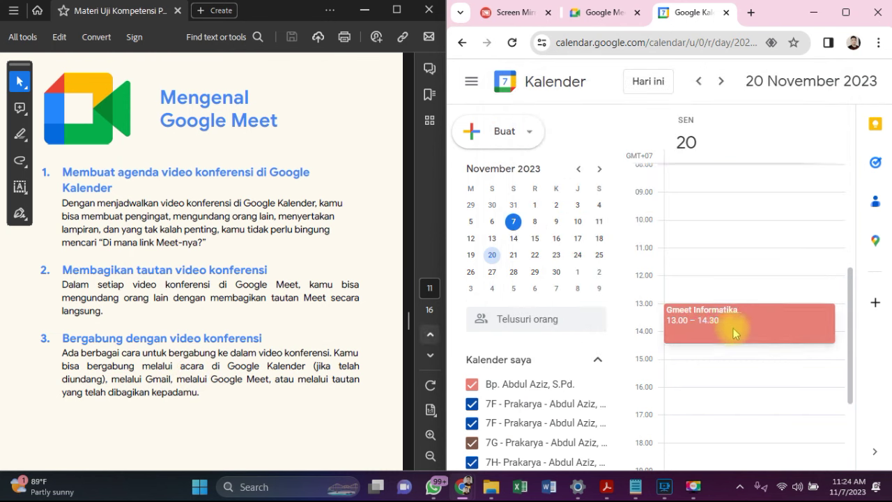
Reopen the "Gmeet Informatika" event details to point out the Meet link, and close them
{"action": "left_click", "coordinate": [733, 328]}
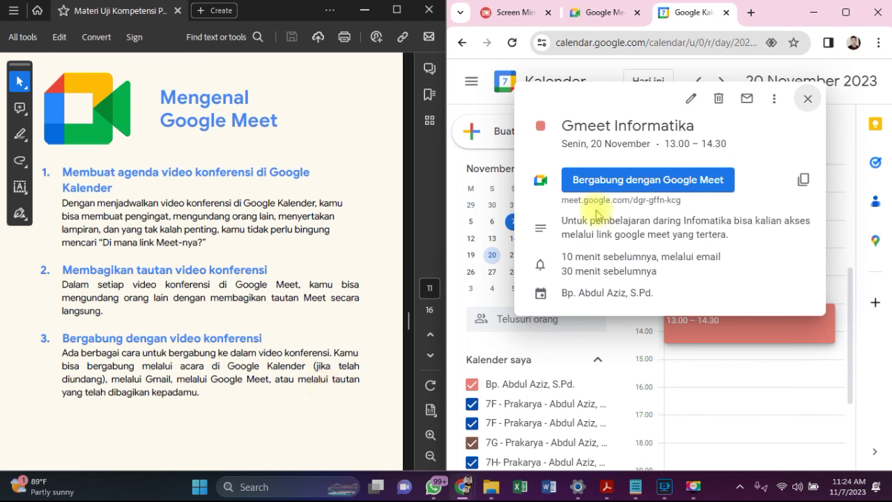
{"action": "left_click_drag", "start_coordinate": [563, 202], "coordinate": [683, 201]}
{"action": "left_click", "coordinate": [683, 206]}
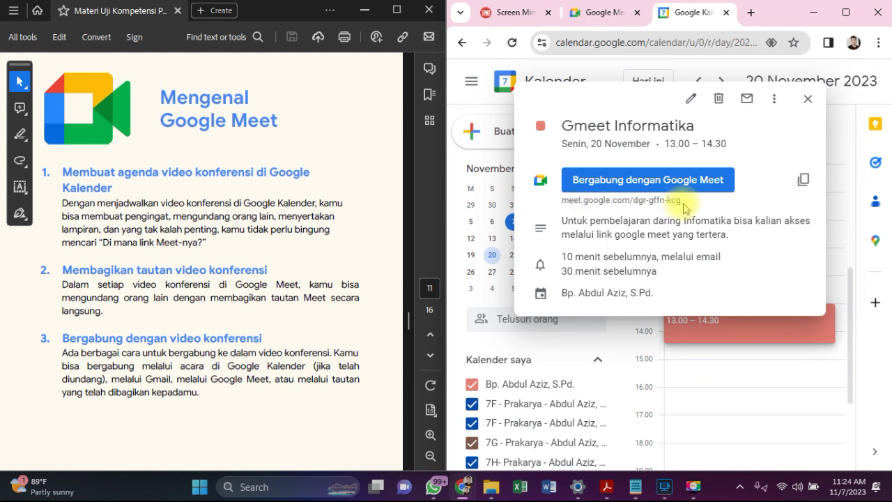
{"action": "left_click", "coordinate": [808, 98]}
{"action": "scroll", "coordinate": [200, 291], "scroll_direction": "down", "scroll_amount": 5}
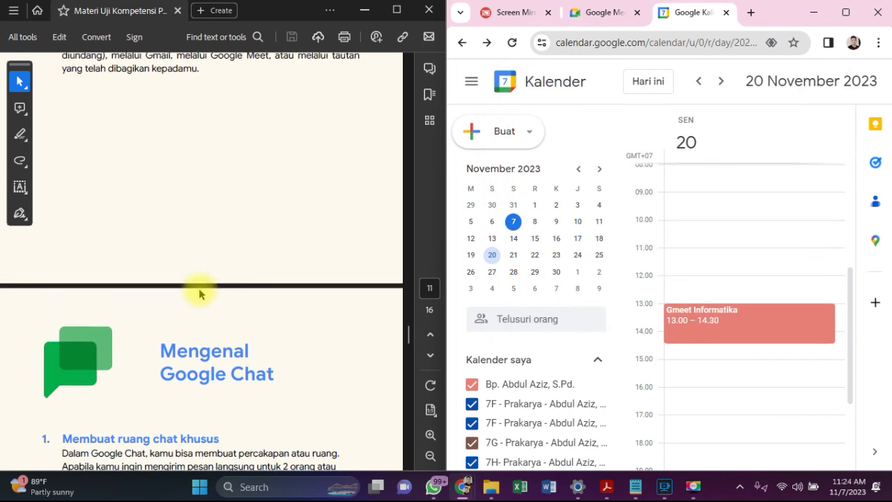
{"action": "scroll", "coordinate": [199, 293], "scroll_direction": "up", "scroll_amount": 5}
{"action": "scroll", "coordinate": [200, 294], "scroll_direction": "up", "scroll_amount": 1}
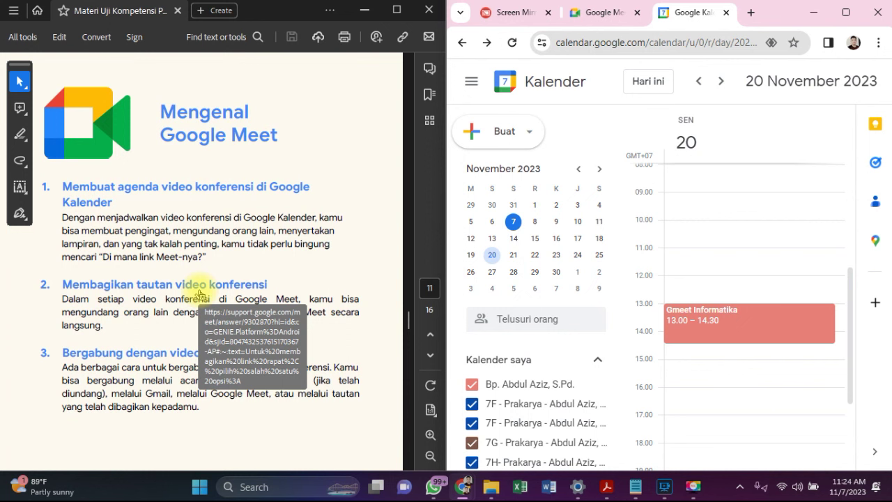
Bring up the Google Chat section of the PDF material and open the Chat app on the mirrored phone
{"action": "scroll", "coordinate": [199, 293], "scroll_direction": "down", "scroll_amount": 5}
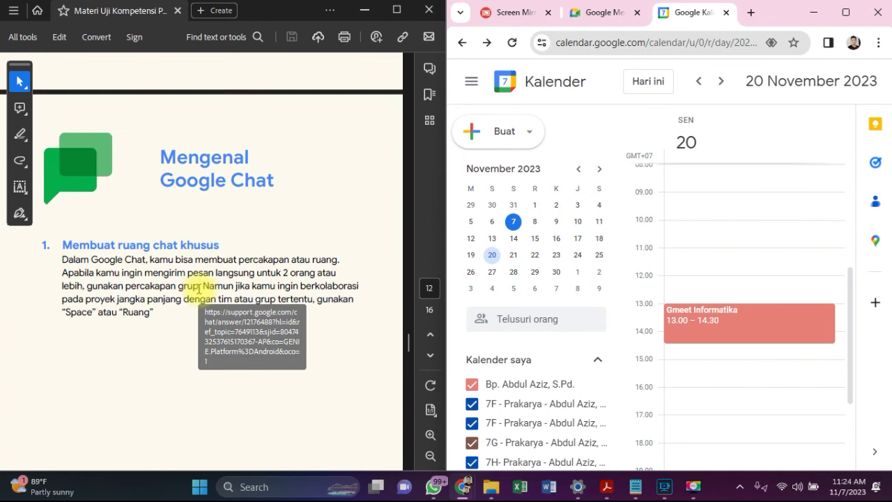
{"action": "left_click", "coordinate": [598, 17]}
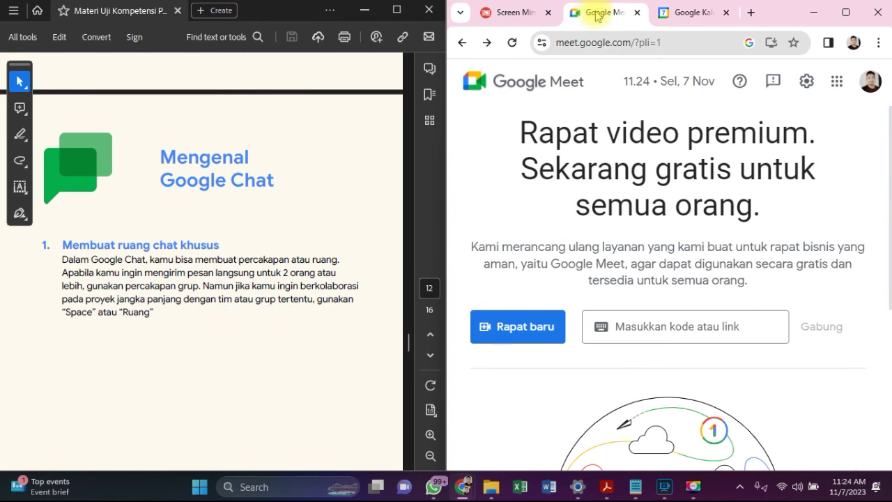
{"action": "left_click", "coordinate": [517, 11]}
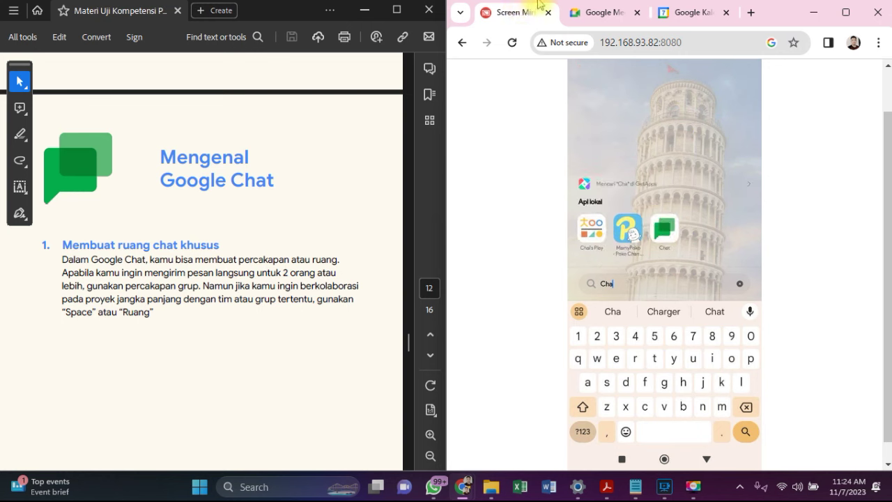
{"action": "left_click", "coordinate": [666, 240]}
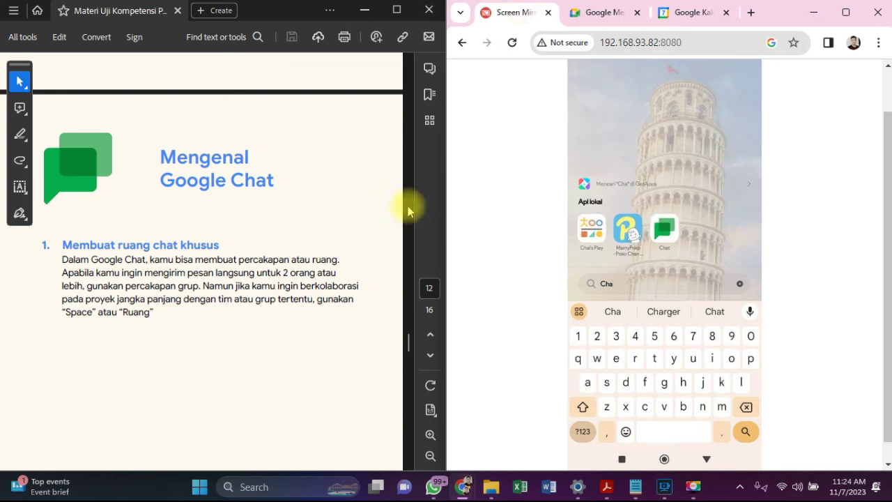
{"action": "left_click", "coordinate": [664, 227]}
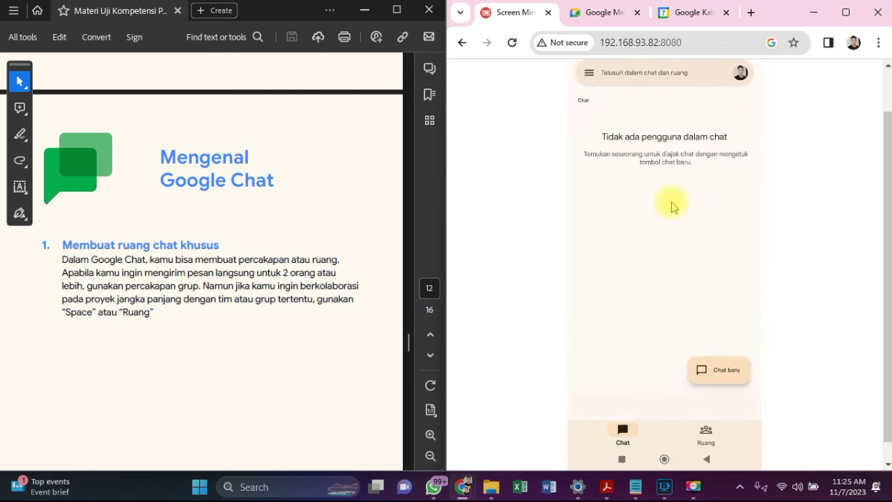
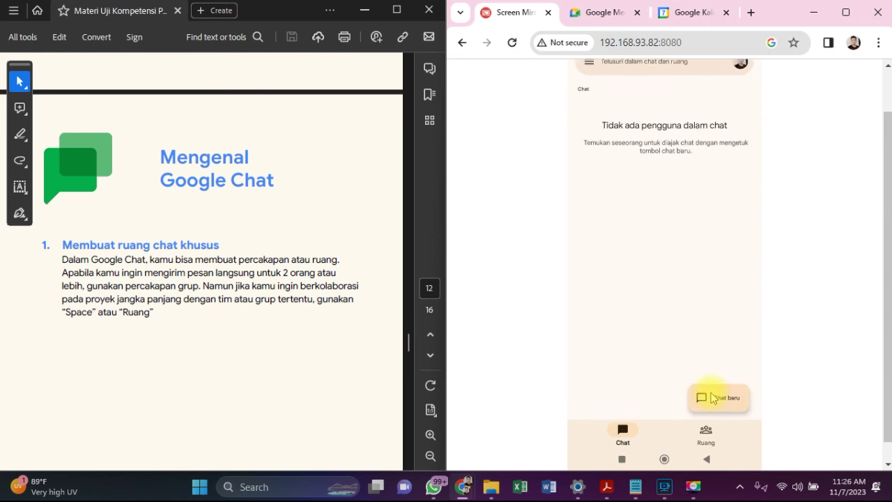
Start creating a new space in Google Chat with the name "Rapat OSIS"
{"action": "left_click", "coordinate": [713, 398]}
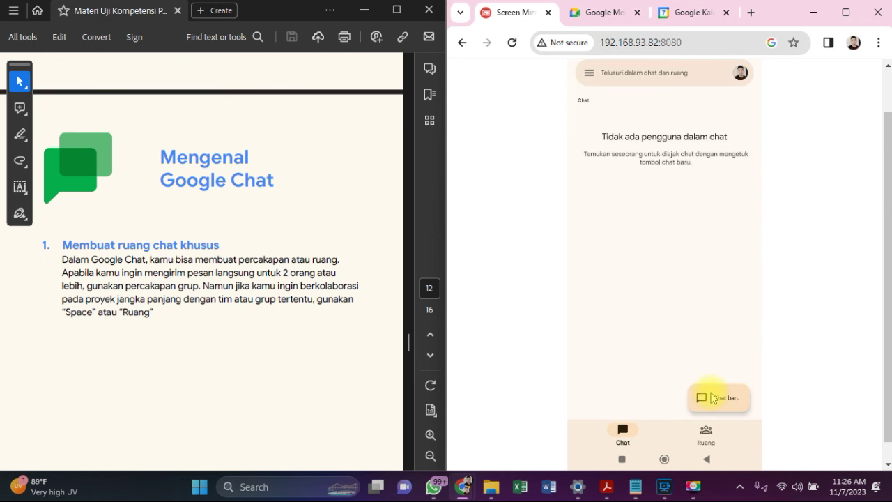
{"action": "left_click", "coordinate": [713, 398]}
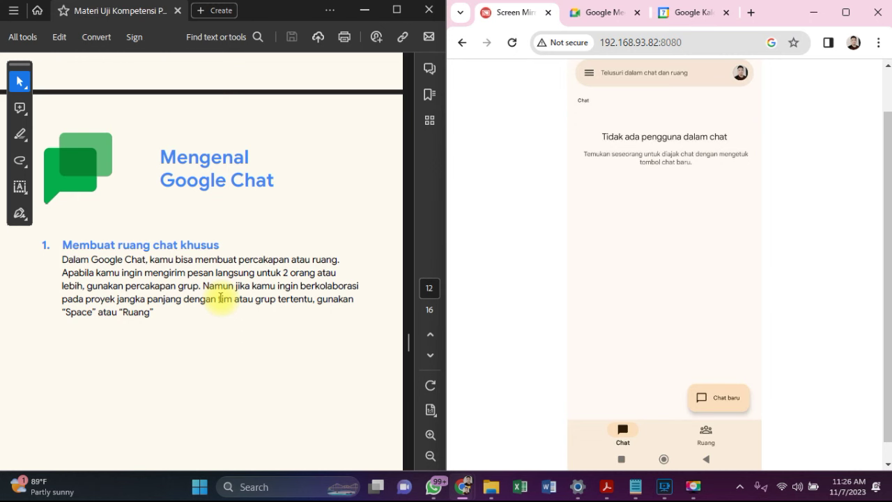
{"action": "left_click", "coordinate": [706, 435]}
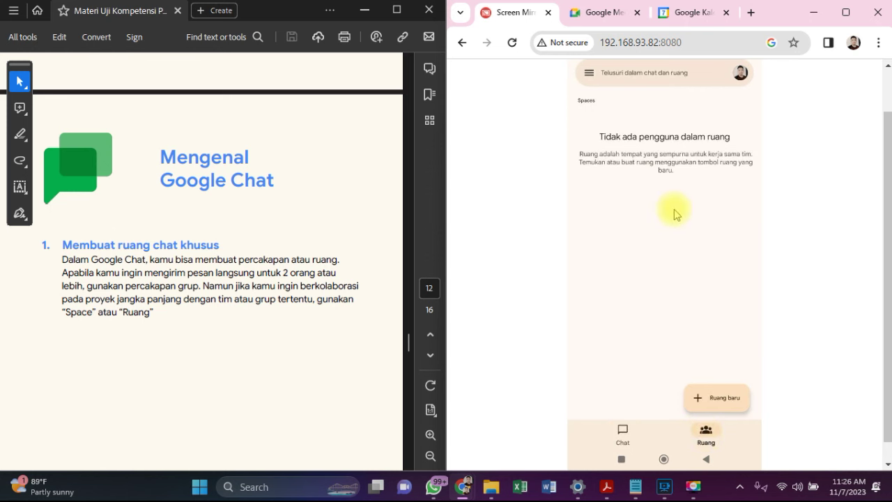
{"action": "left_click", "coordinate": [724, 398]}
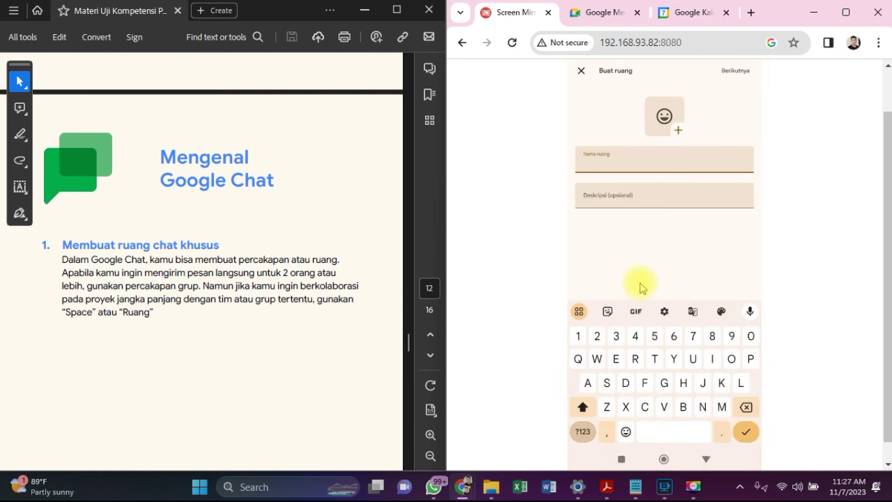
{"action": "type", "text": "Rapat"}
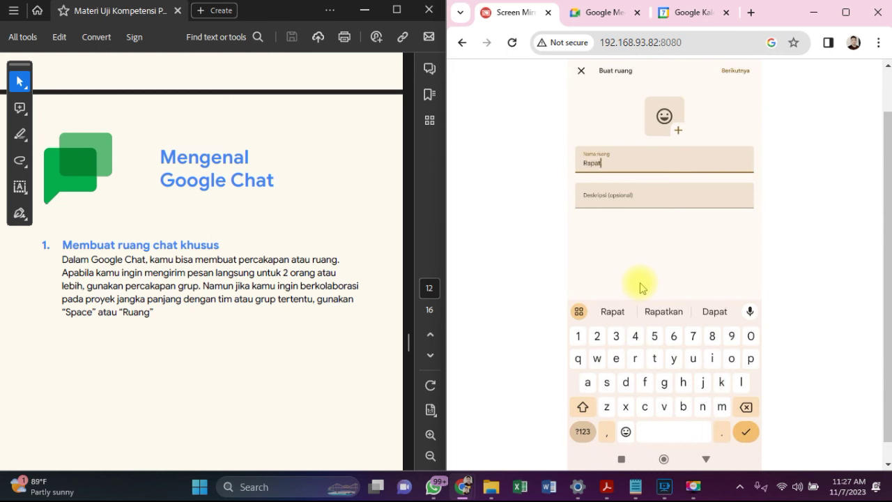
{"action": "type", "text": " O"}
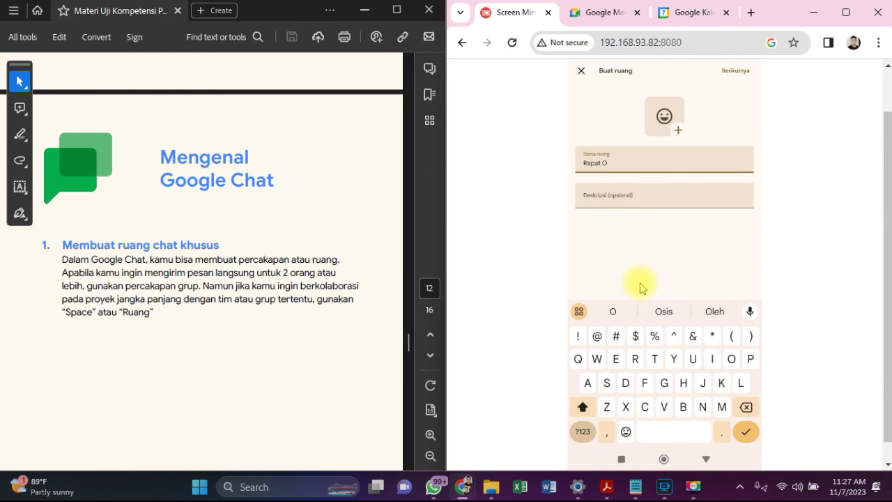
{"action": "type", "text": "SIS"}
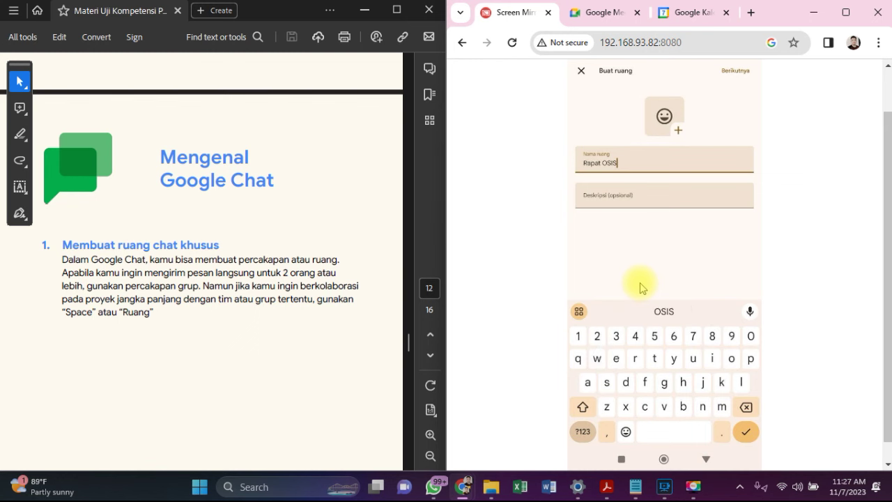
Change the new space's name to "Anggota OSIS"
{"action": "left_click", "coordinate": [604, 163]}
{"action": "key", "text": "BackSpace"}
{"action": "key", "text": "BackSpace"}
{"action": "key", "text": "BackSpace"}
{"action": "key", "text": "BackSpace"}
{"action": "key", "text": "BackSpace"}
{"action": "key", "text": "BackSpace"}
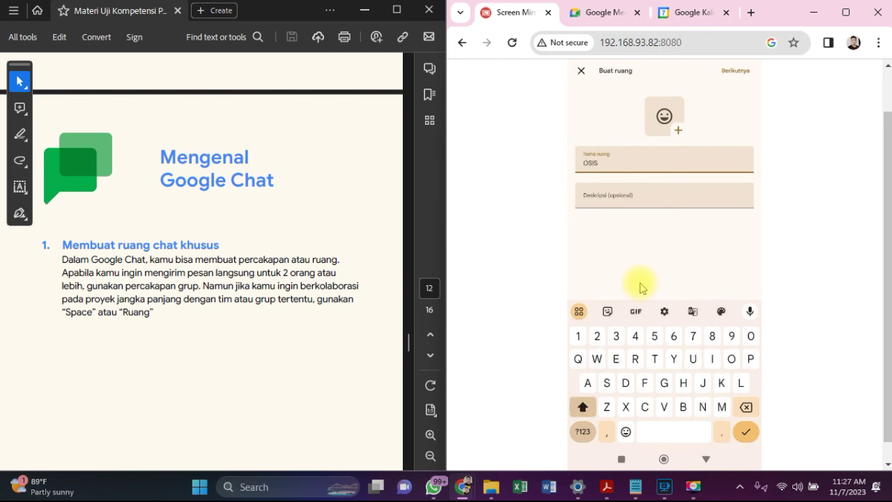
{"action": "type", "text": "Angg"}
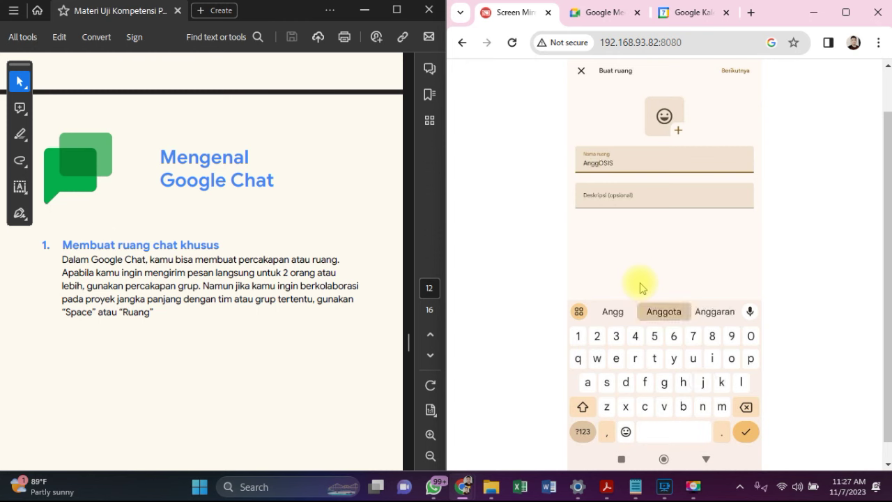
{"action": "type", "text": "ota"}
Enter the space description "Untuk mewadahi diskusi antar amggota osis" and finish creating the space without adding members
{"action": "key", "text": "Tab"}
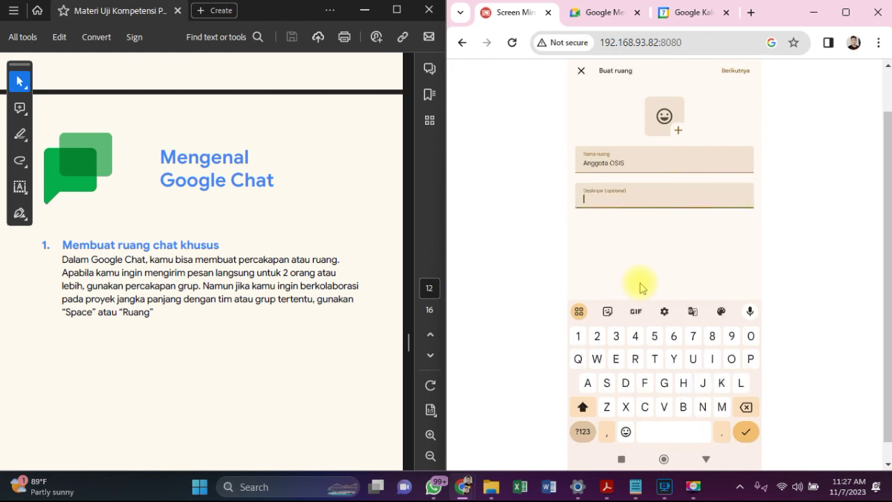
{"action": "type", "text": "Untuk m"}
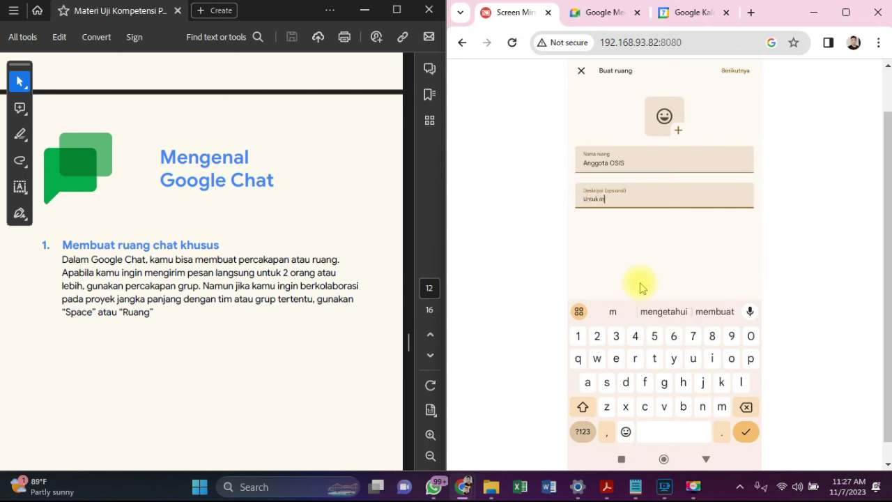
{"action": "type", "text": "ewadahi"}
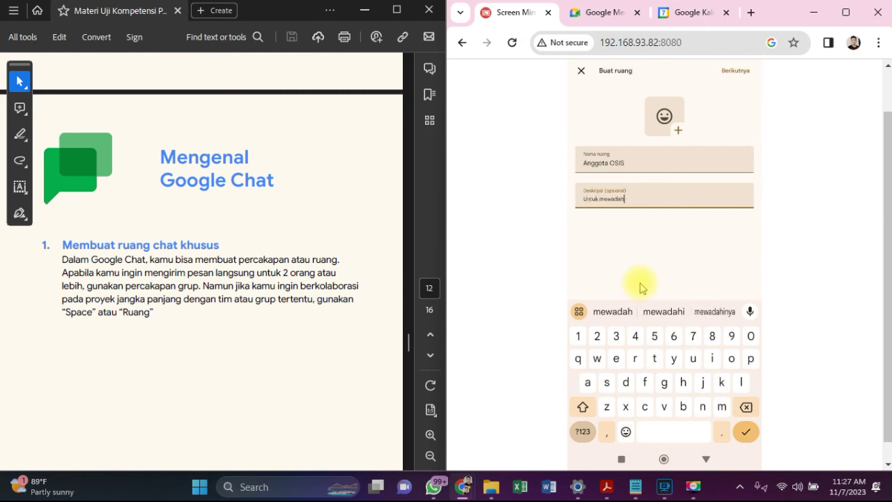
{"action": "type", "text": " di"}
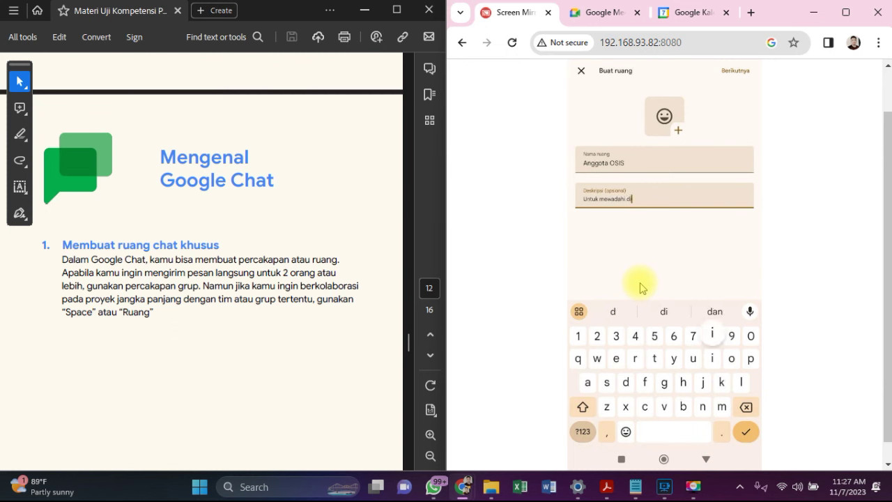
{"action": "type", "text": "skusi an"}
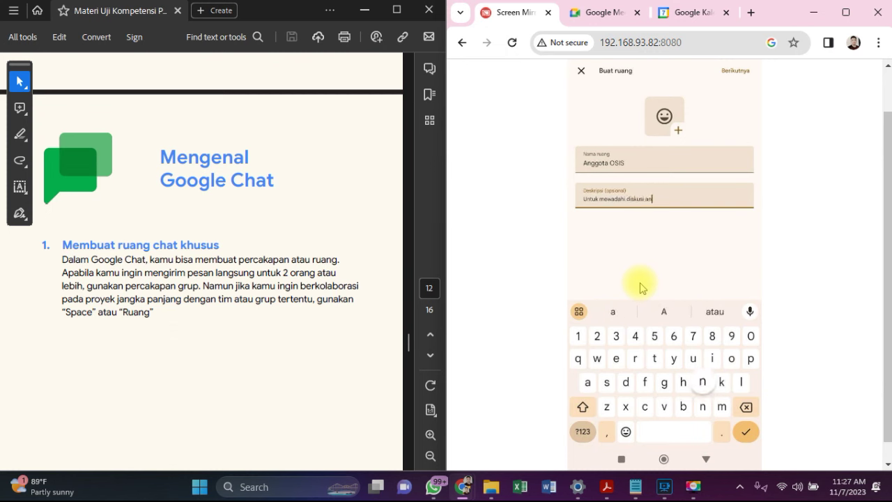
{"action": "type", "text": "tar amg"}
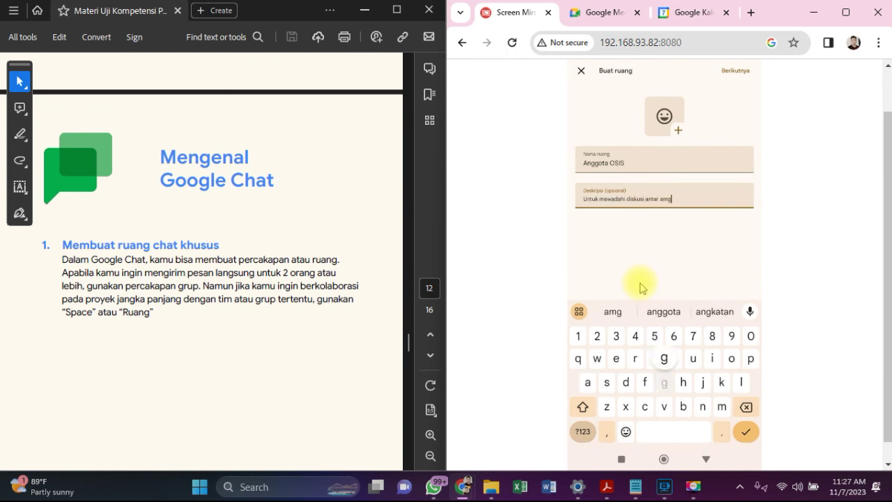
{"action": "key", "text": "BackSpace"}
{"action": "key", "text": "BackSpace"}
{"action": "type", "text": "nggota osi"}
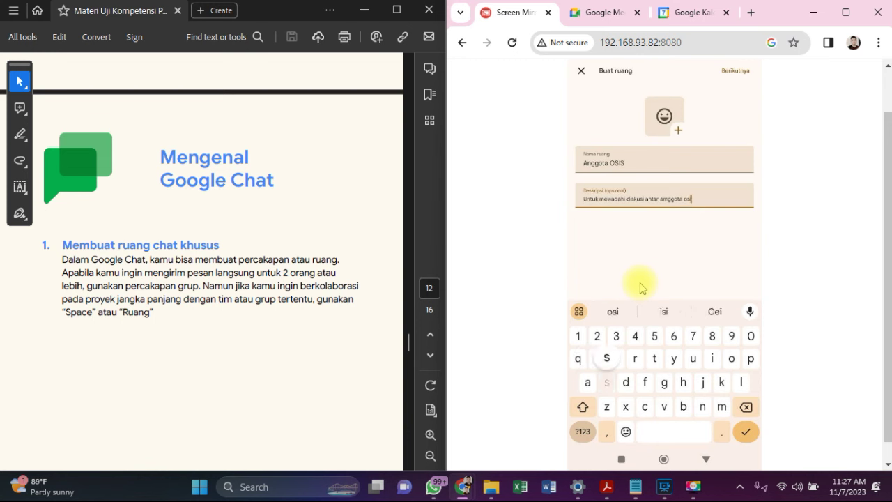
{"action": "type", "text": "s"}
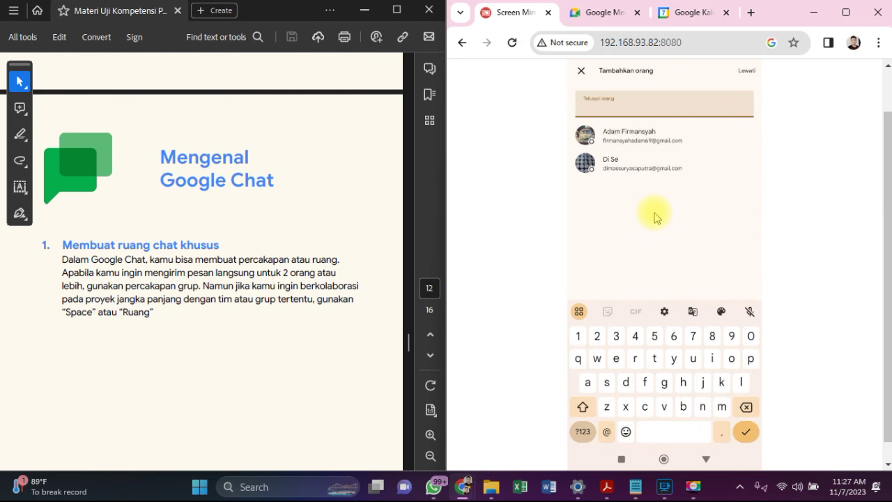
{"action": "left_click", "coordinate": [696, 136]}
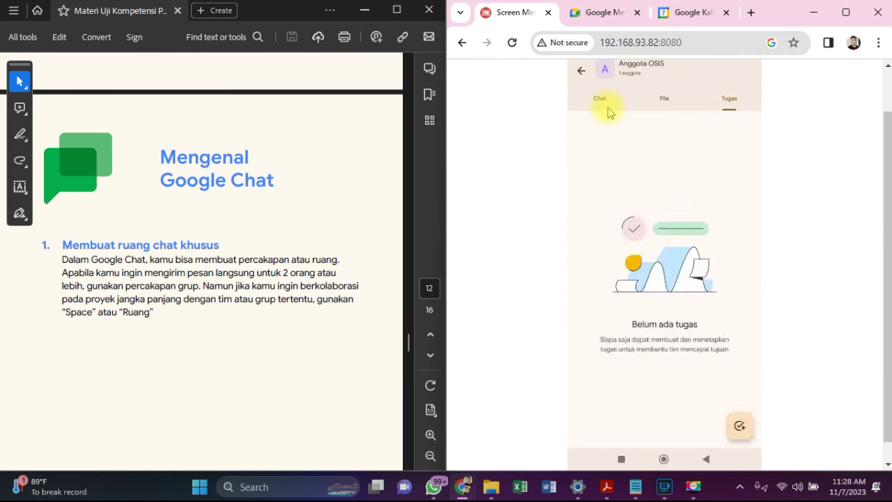
Show the space's chat, browse the people and apps that can be added to it, and close that list
{"action": "left_click", "coordinate": [606, 106]}
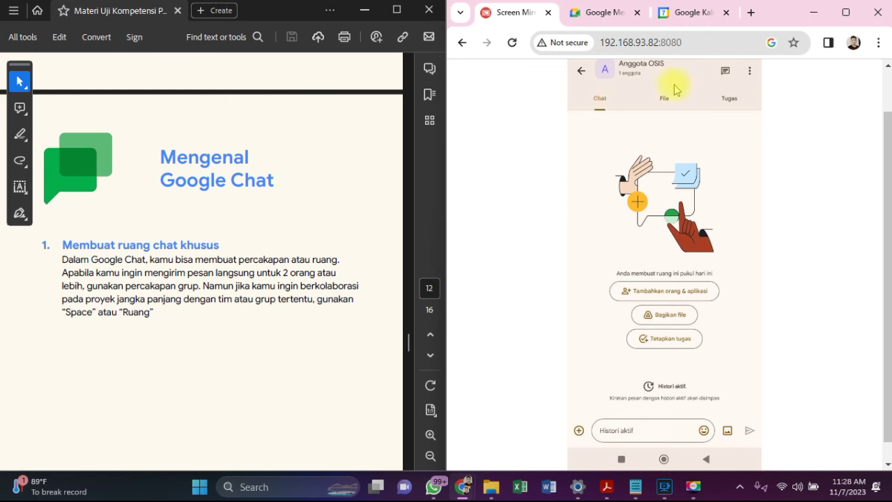
{"action": "left_click", "coordinate": [674, 295]}
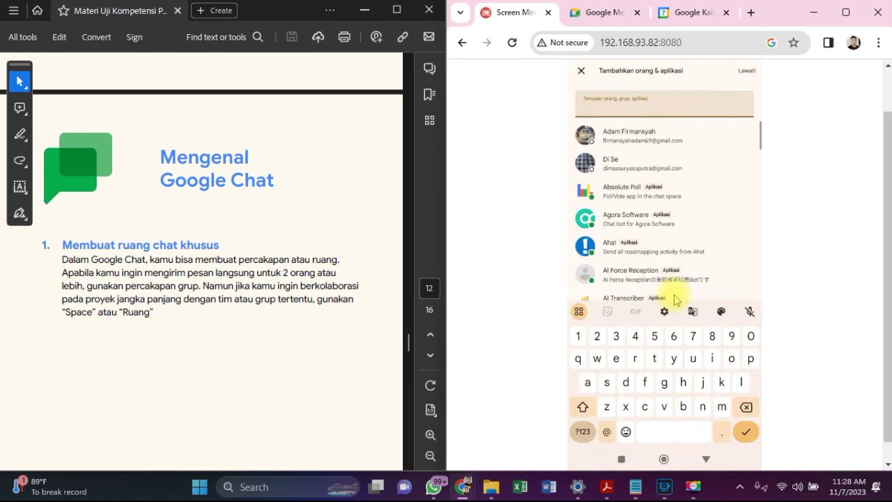
{"action": "scroll", "coordinate": [674, 299], "scroll_direction": "down", "scroll_amount": 3}
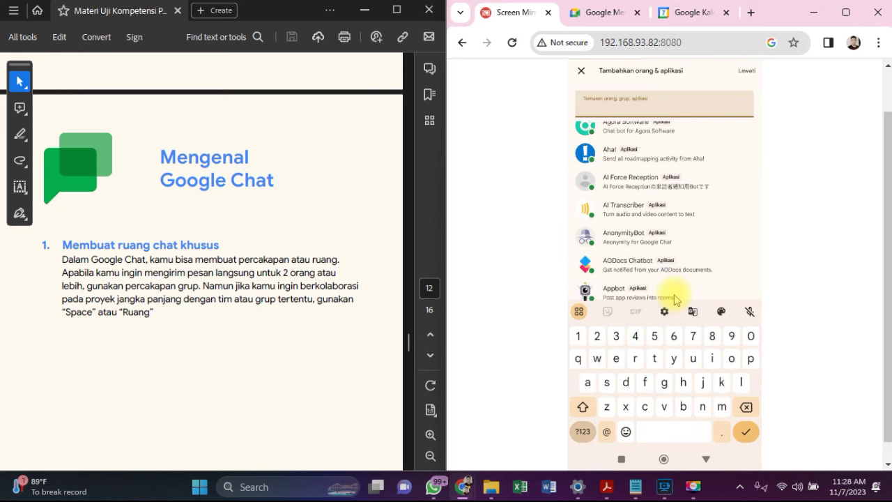
{"action": "scroll", "coordinate": [674, 298], "scroll_direction": "down", "scroll_amount": 3}
{"action": "scroll", "coordinate": [674, 298], "scroll_direction": "up", "scroll_amount": 6}
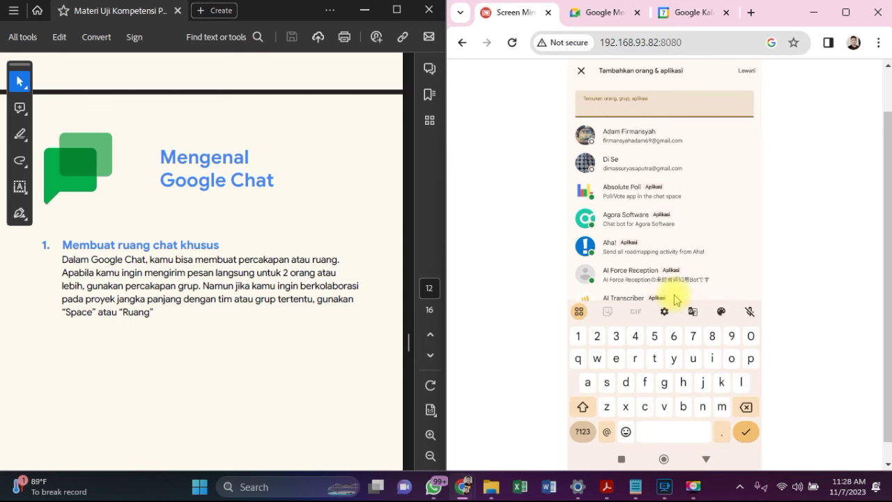
{"action": "left_click", "coordinate": [581, 70]}
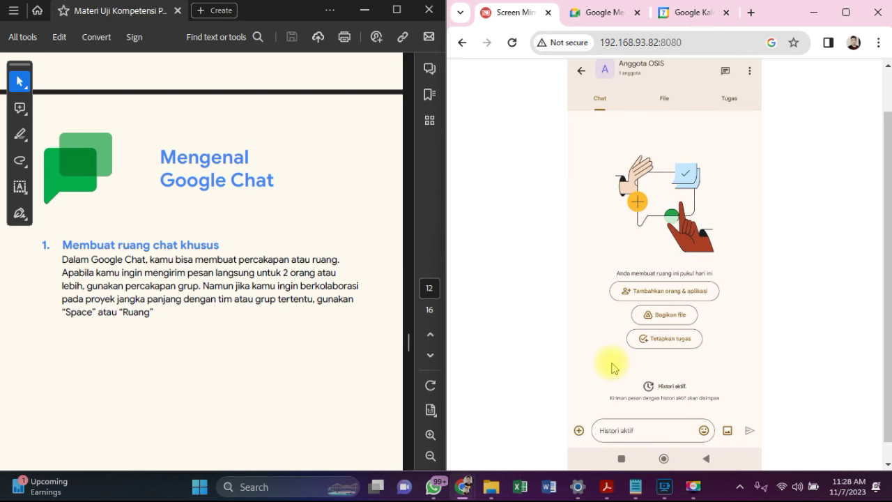
Review the Google Drive topics in the PDF material, from searching for files to creating folders
{"action": "left_click", "coordinate": [200, 234]}
{"action": "scroll", "coordinate": [199, 237], "scroll_direction": "down", "scroll_amount": 3}
{"action": "scroll", "coordinate": [200, 237], "scroll_direction": "down", "scroll_amount": 4}
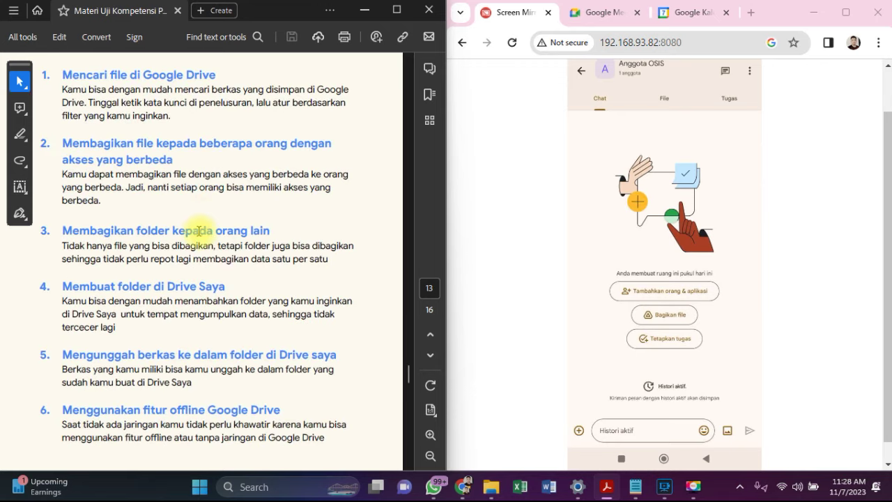
{"action": "scroll", "coordinate": [200, 236], "scroll_direction": "up", "scroll_amount": 1}
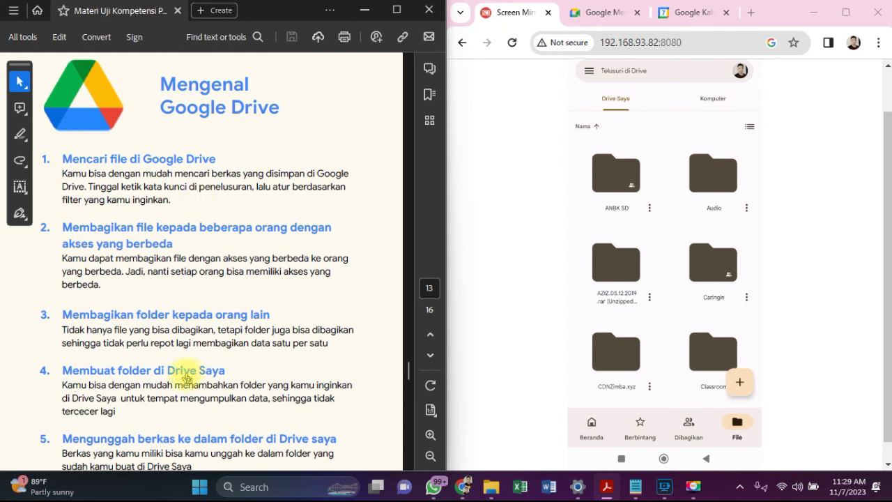
Create a new folder named "Tugas Informatika" in Drive Saya
{"action": "left_click", "coordinate": [741, 382]}
{"action": "left_click", "coordinate": [741, 384]}
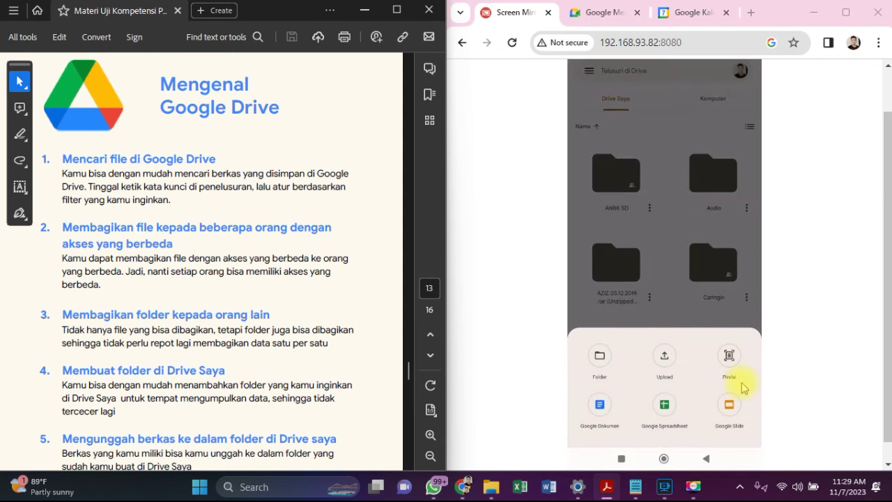
{"action": "left_click", "coordinate": [600, 361]}
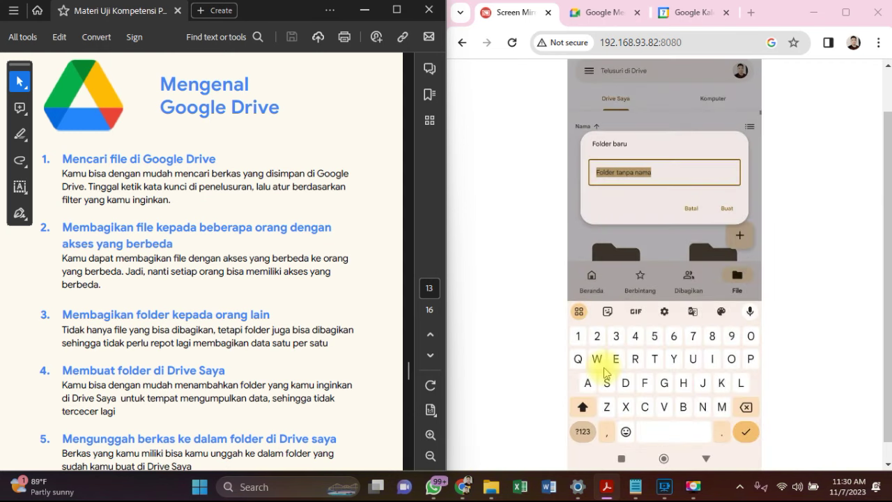
{"action": "type", "text": "Tigas"}
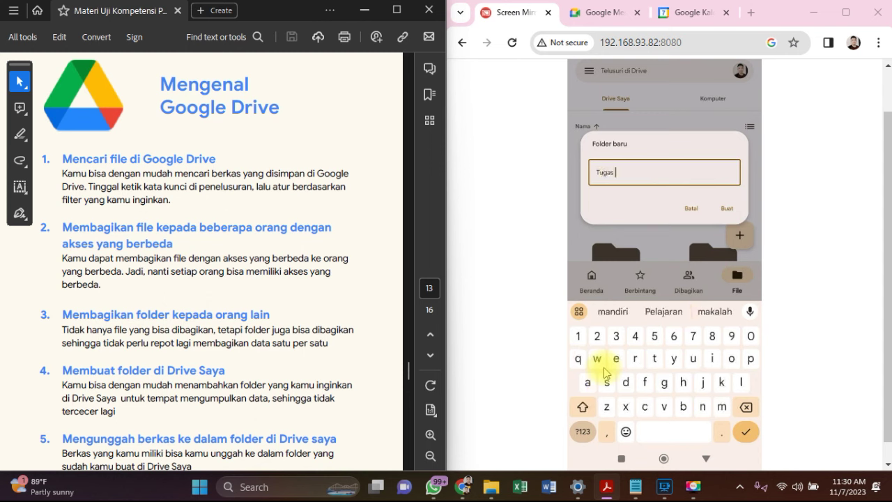
{"action": "key", "text": "shift"}
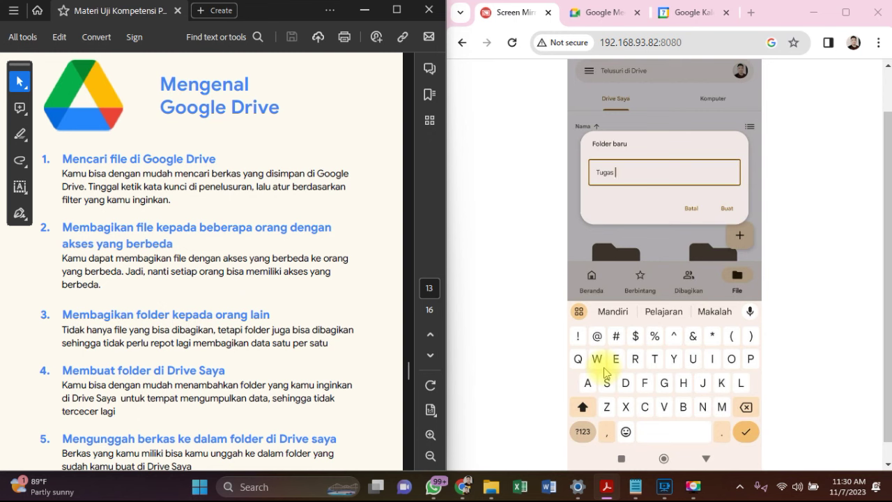
{"action": "type", "text": "Informatika"}
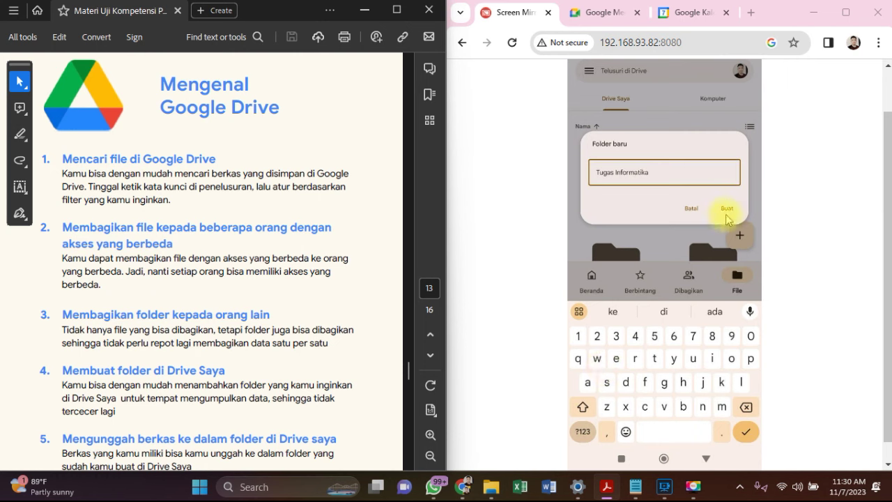
{"action": "left_click", "coordinate": [726, 214]}
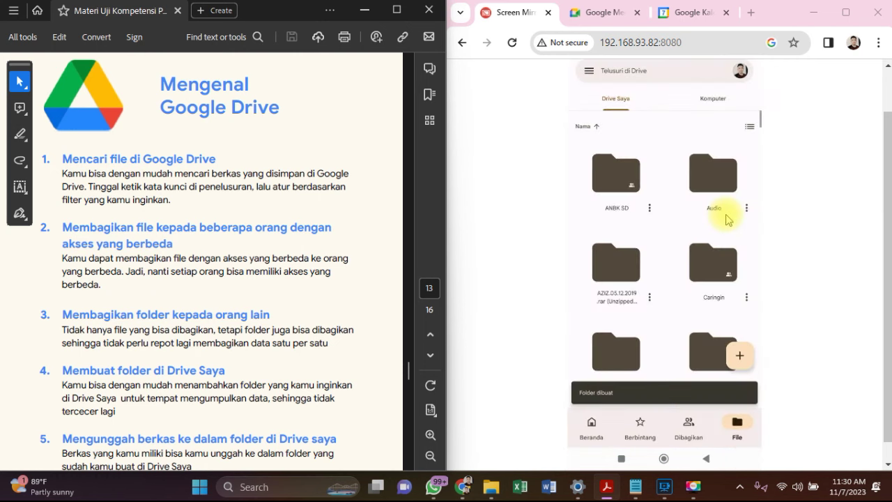
Find the "Tugas Informatika" folder in Drive Saya and open it
{"action": "scroll", "coordinate": [655, 238], "scroll_direction": "down", "scroll_amount": 1}
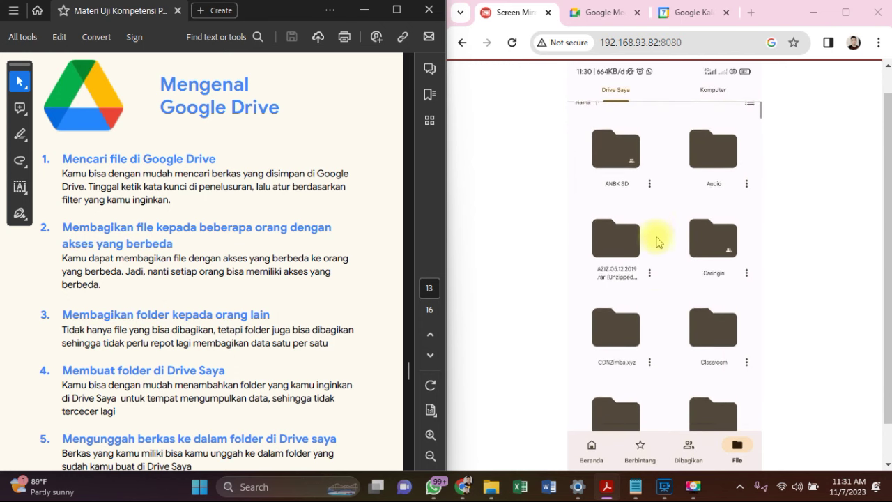
{"action": "scroll", "coordinate": [659, 240], "scroll_direction": "down", "scroll_amount": 5}
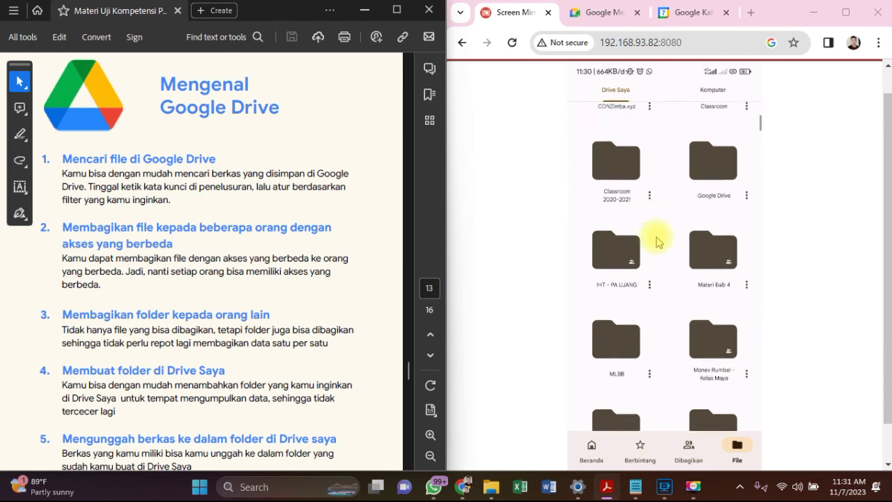
{"action": "scroll", "coordinate": [659, 240], "scroll_direction": "down", "scroll_amount": 4}
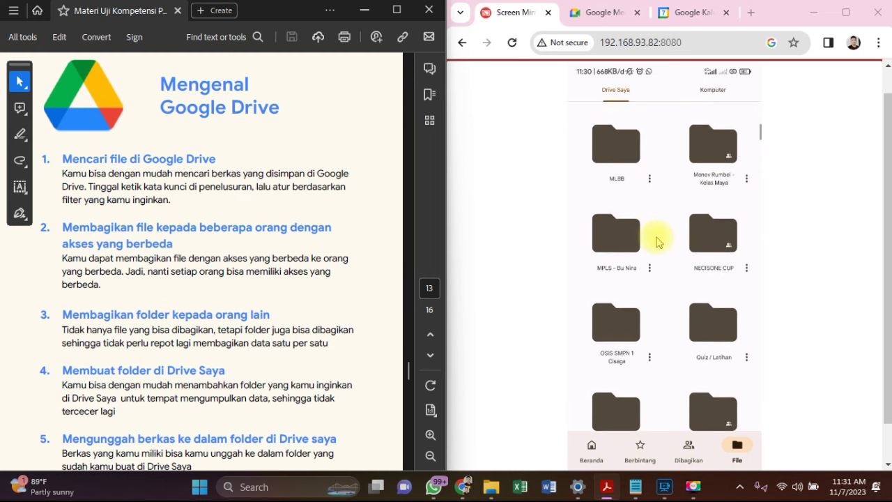
{"action": "scroll", "coordinate": [659, 241], "scroll_direction": "down", "scroll_amount": 4}
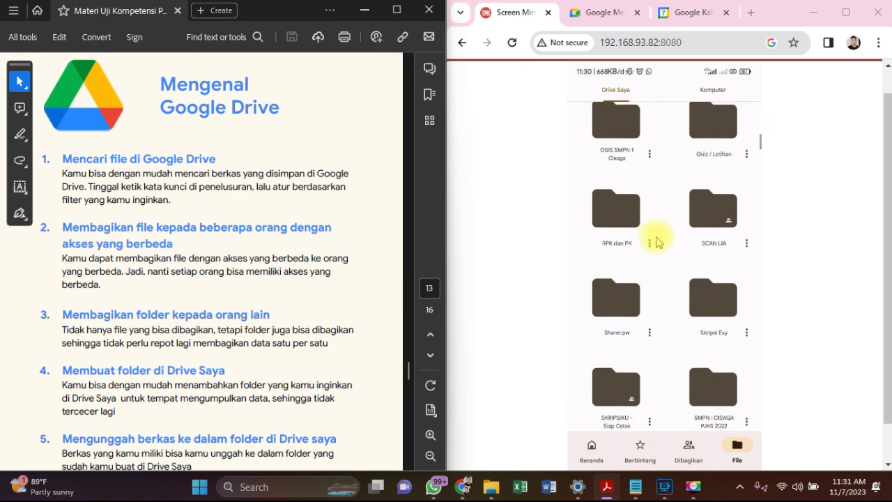
{"action": "scroll", "coordinate": [659, 241], "scroll_direction": "down", "scroll_amount": 4}
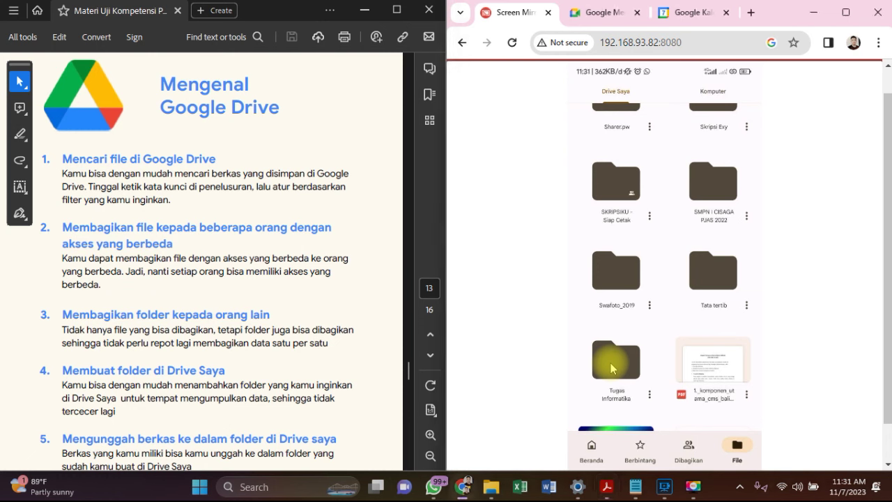
{"action": "left_click", "coordinate": [611, 368]}
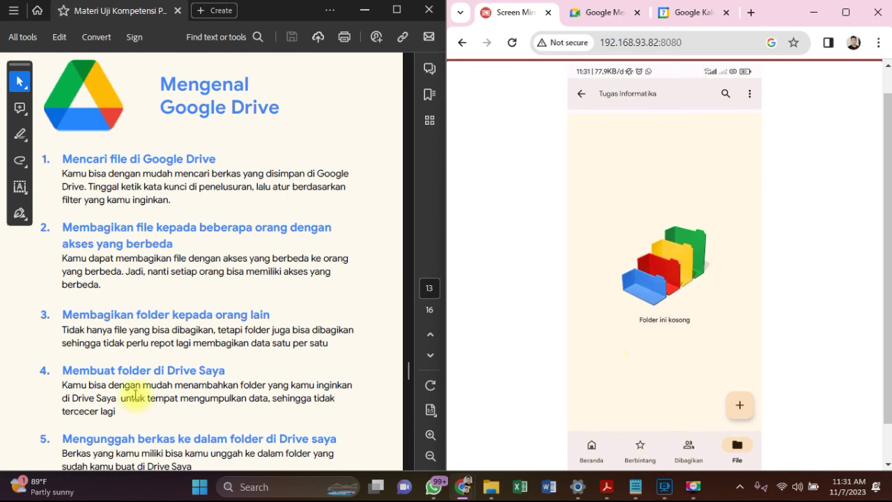
Read the PDF topic on uploading files, and choose the first PDF in Download for upload to the "Tugas Informatika" folder
{"action": "scroll", "coordinate": [115, 432], "scroll_direction": "down", "scroll_amount": 1}
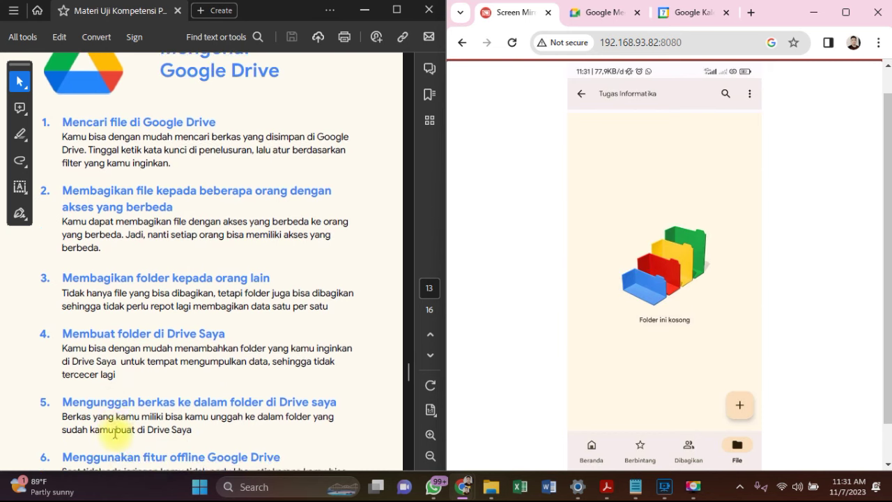
{"action": "left_click", "coordinate": [246, 429]}
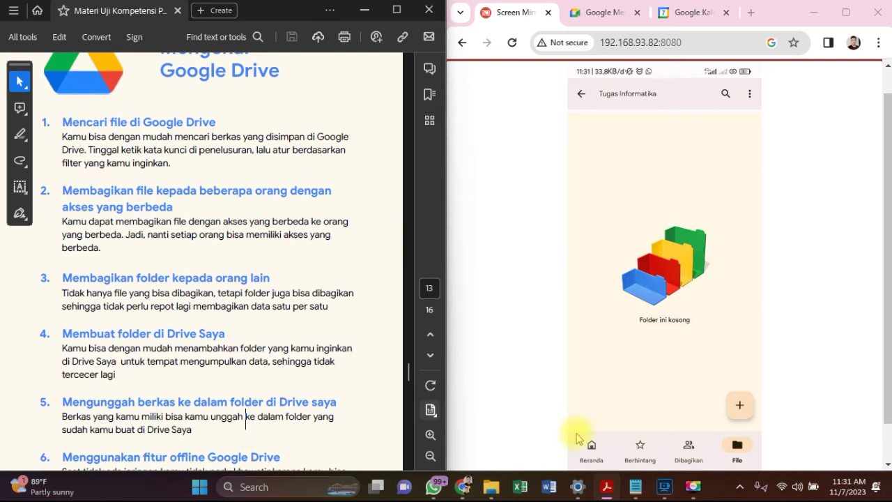
{"action": "left_click", "coordinate": [741, 410]}
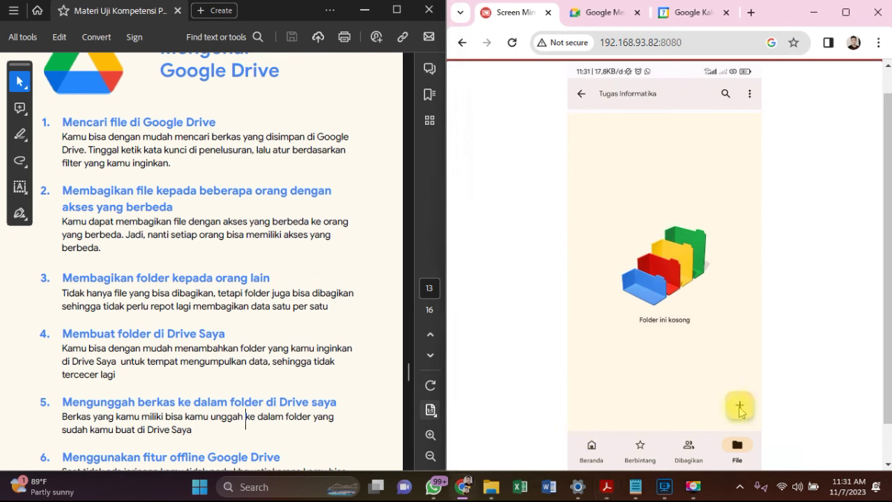
{"action": "left_click", "coordinate": [740, 409]}
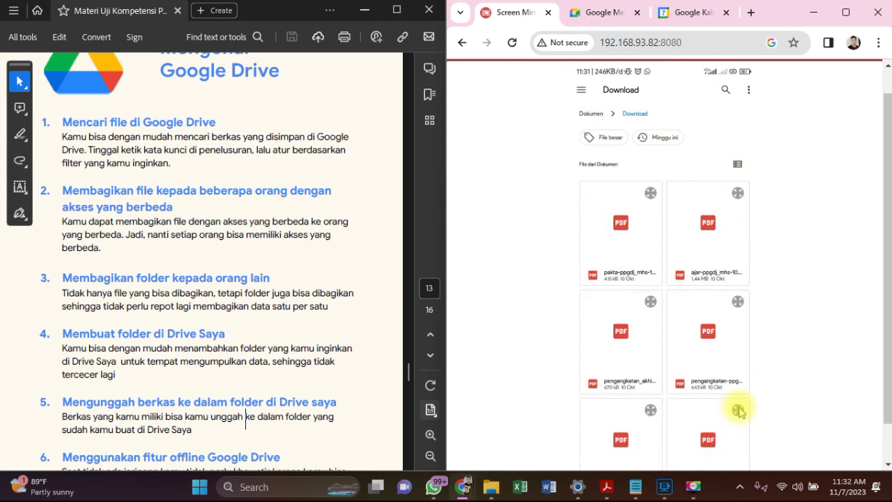
{"action": "left_click", "coordinate": [621, 238]}
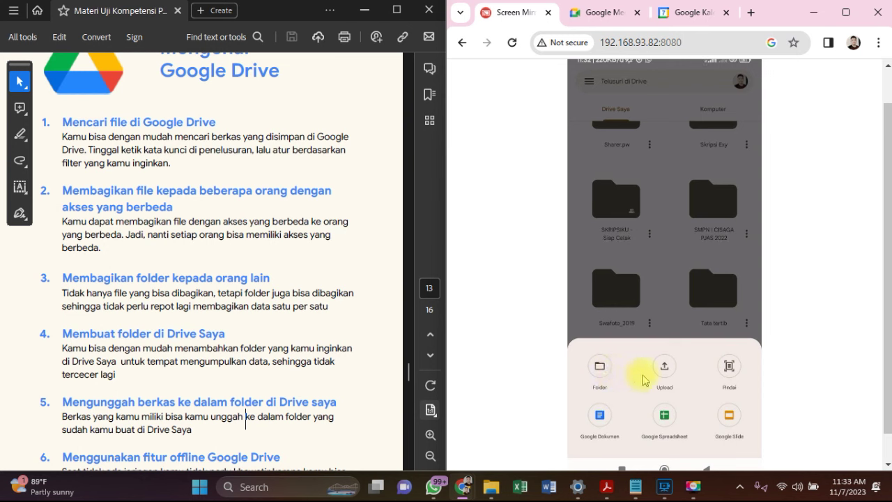
Dismiss the new-item options in Drive Saya, look through its folders and review the material's topics on uploading and offline use
{"action": "left_click", "coordinate": [604, 320]}
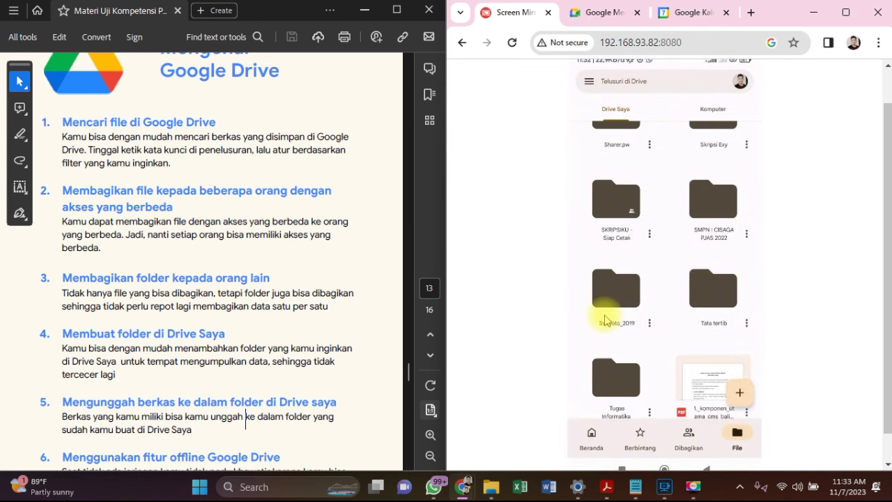
{"action": "scroll", "coordinate": [604, 320], "scroll_direction": "up", "scroll_amount": 5}
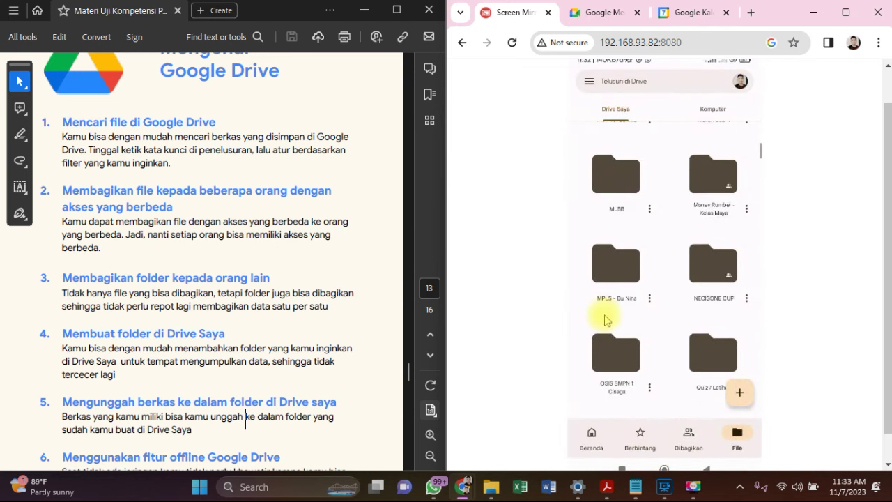
{"action": "scroll", "coordinate": [197, 362], "scroll_direction": "down", "scroll_amount": 2}
{"action": "scroll", "coordinate": [197, 368], "scroll_direction": "up", "scroll_amount": 5}
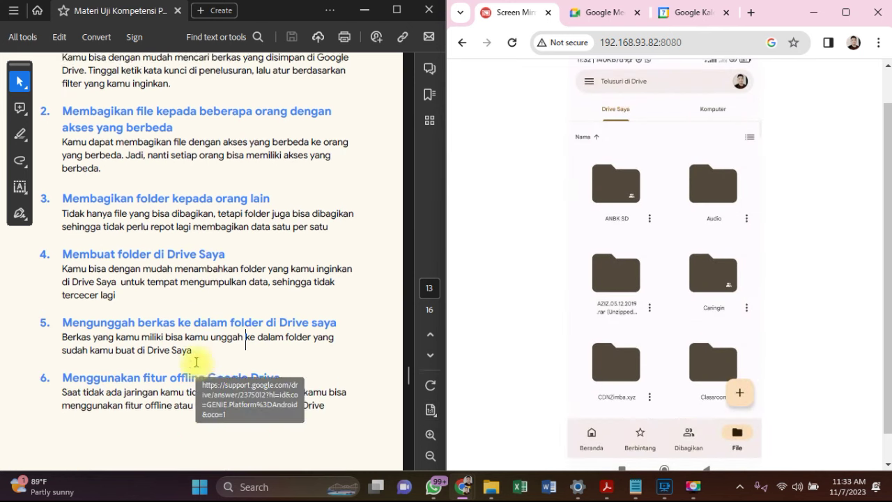
{"action": "scroll", "coordinate": [196, 359], "scroll_direction": "down", "scroll_amount": 4}
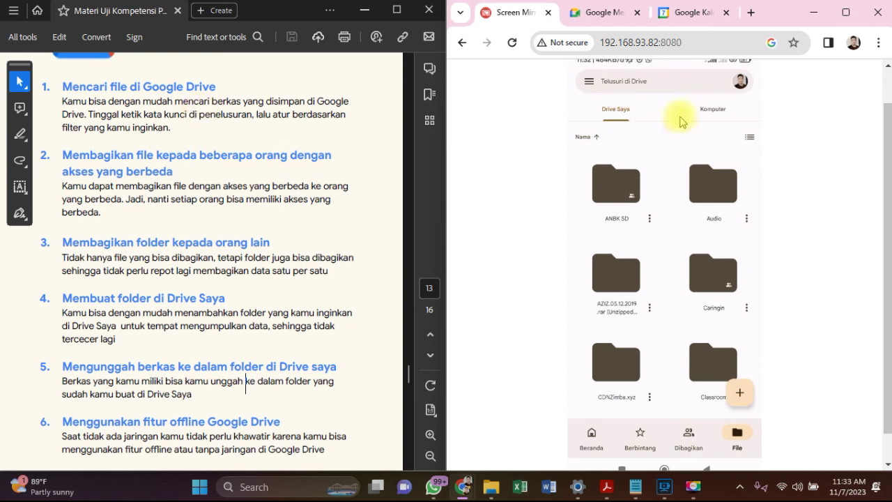
Search Drive for "pts" and for "foto", clearing each search term
{"action": "left_click", "coordinate": [634, 90]}
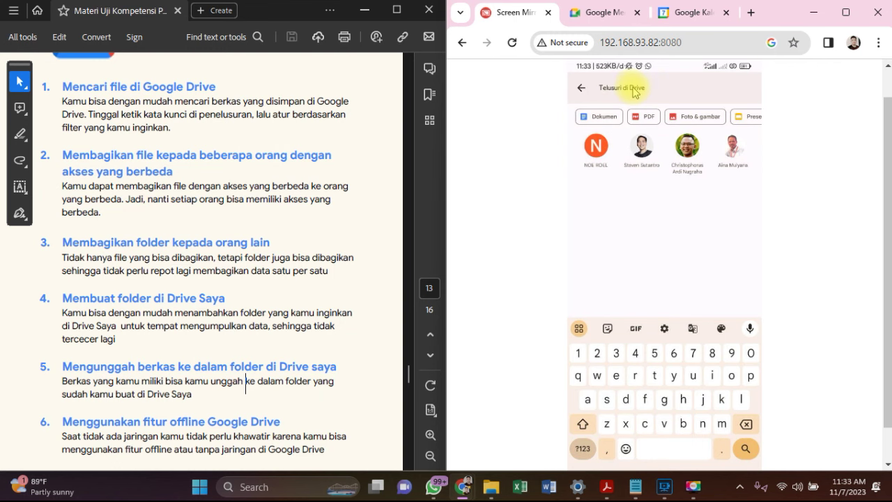
{"action": "type", "text": "pts"}
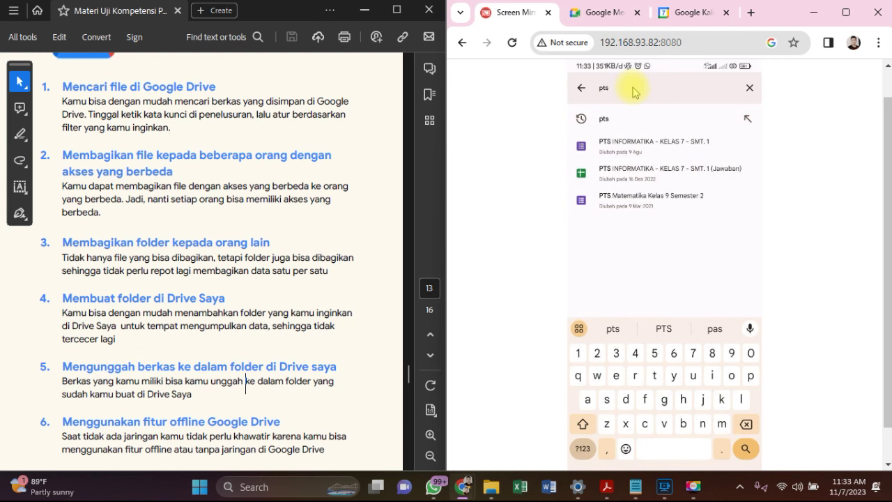
{"action": "key", "text": "BackSpace"}
{"action": "key", "text": "BackSpace"}
{"action": "key", "text": "BackSpace"}
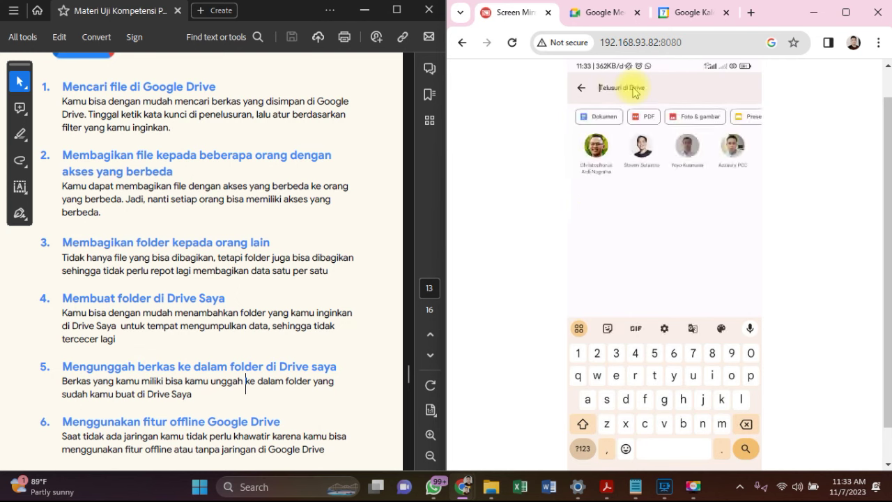
{"action": "type", "text": "foto"}
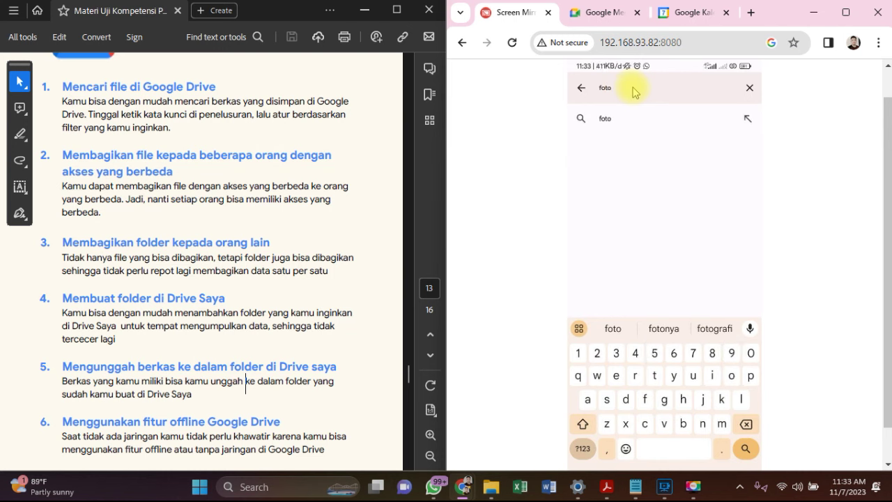
{"action": "key", "text": "BackSpace"}
{"action": "key", "text": "BackSpace"}
{"action": "key", "text": "BackSpace"}
{"action": "key", "text": "BackSpace"}
Search Drive for "materi", show the apps that can open a "BAB V - Peta Materi Pengolahan Buah Segar" presentation, and return to Drive Saya
{"action": "type", "text": "ma"}
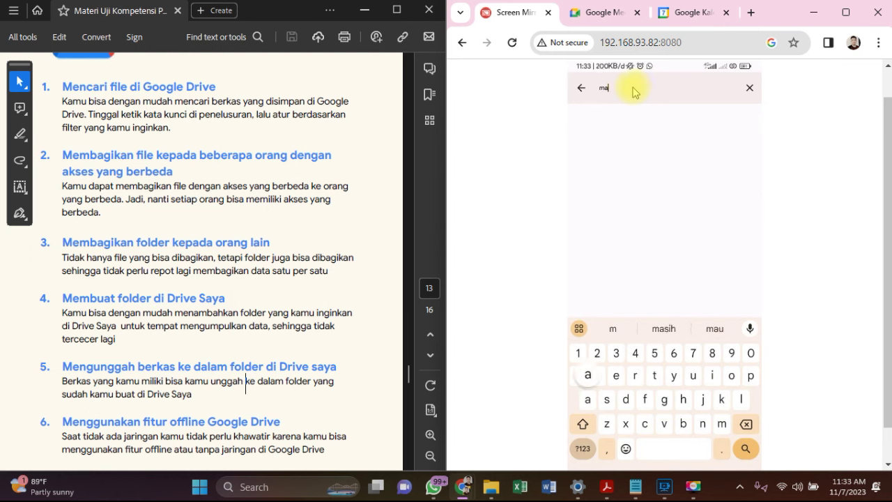
{"action": "type", "text": "teri"}
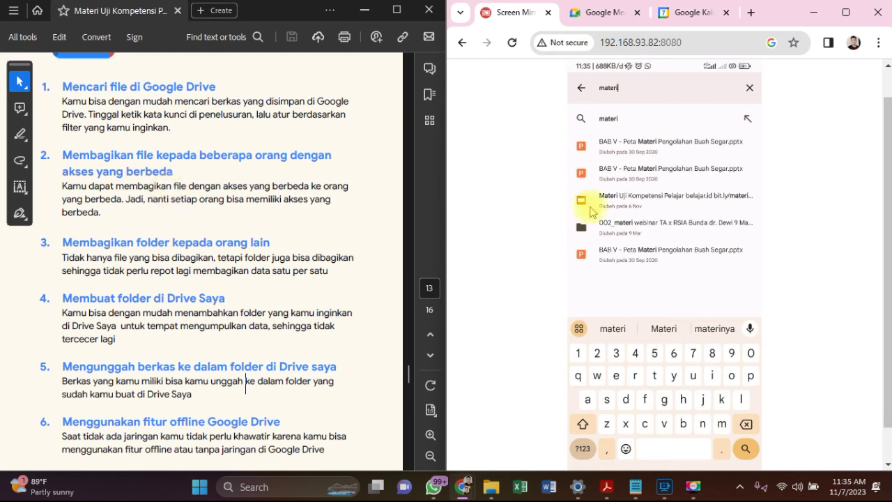
{"action": "left_click", "coordinate": [636, 186]}
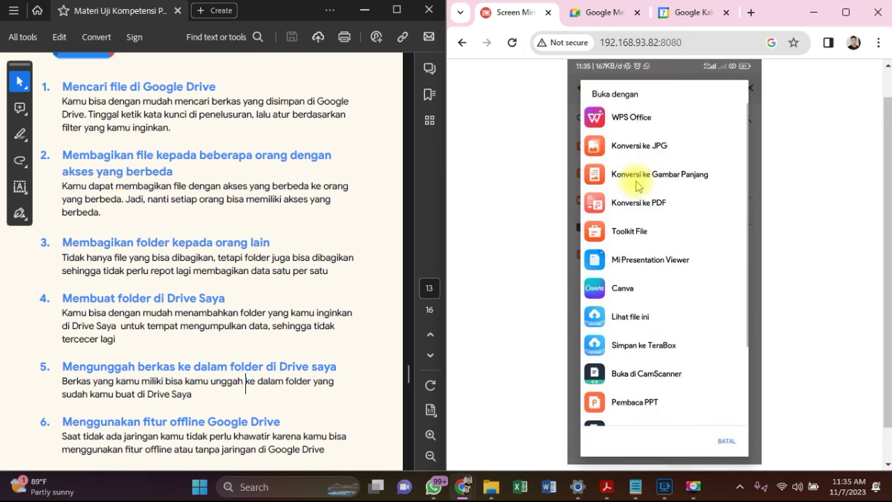
{"action": "left_click", "coordinate": [636, 185]}
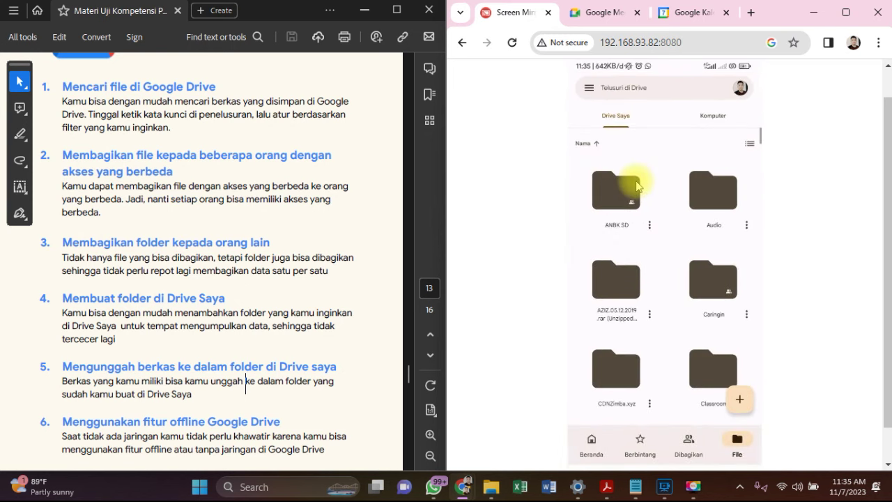
Share the "1._komponen_utama_cms_bali..." PDF from Drive Saya with three recipients as Pengomentar, with Beri tahu orang enabled
{"action": "scroll", "coordinate": [635, 185], "scroll_direction": "down", "scroll_amount": 3}
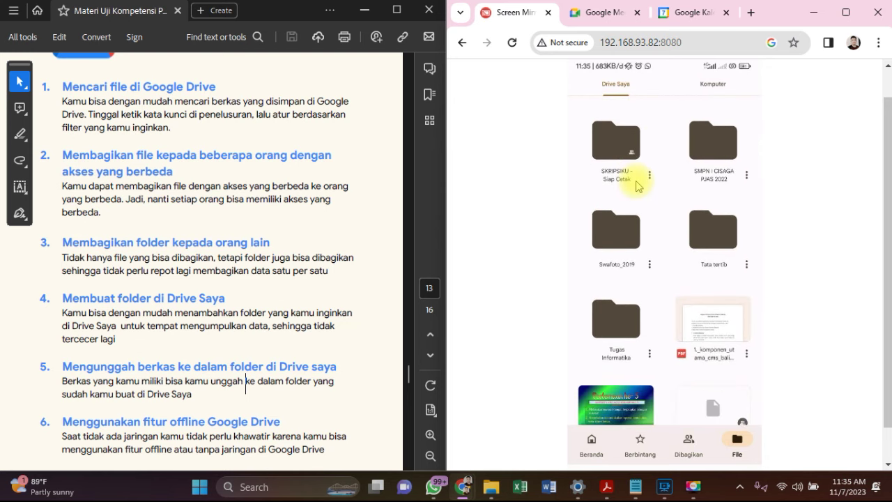
{"action": "left_click", "coordinate": [743, 364]}
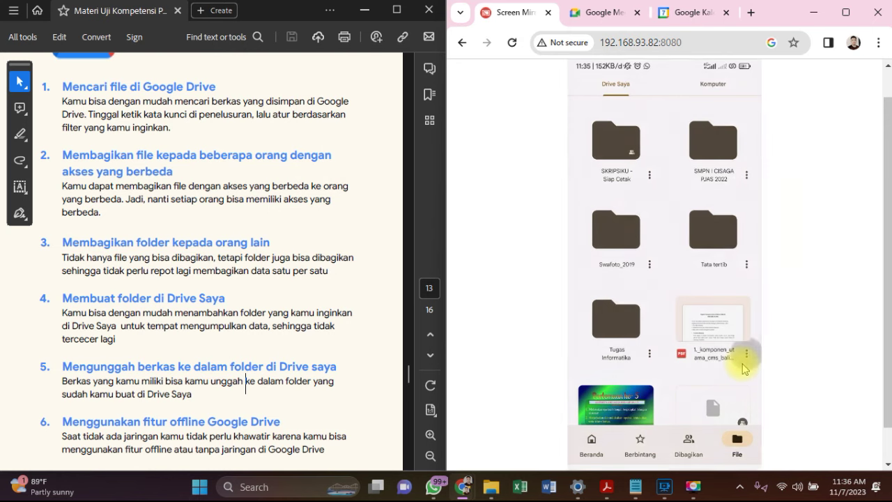
{"action": "left_click", "coordinate": [772, 385]}
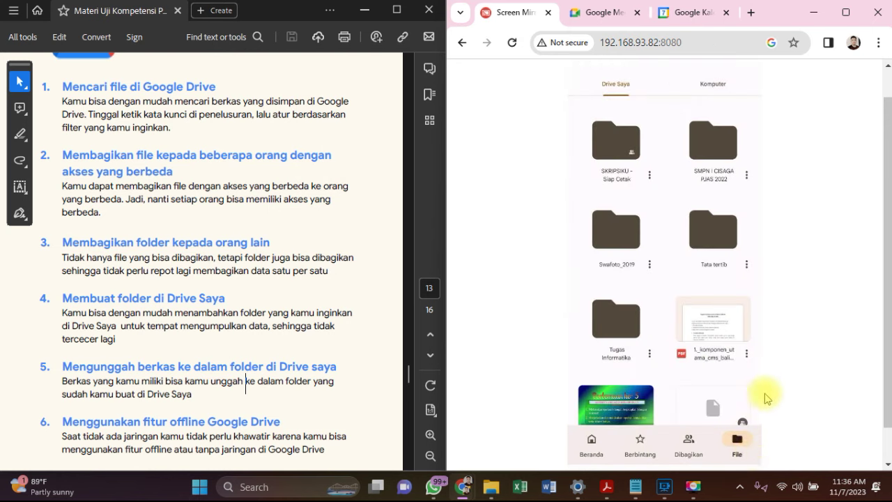
{"action": "left_click", "coordinate": [749, 357]}
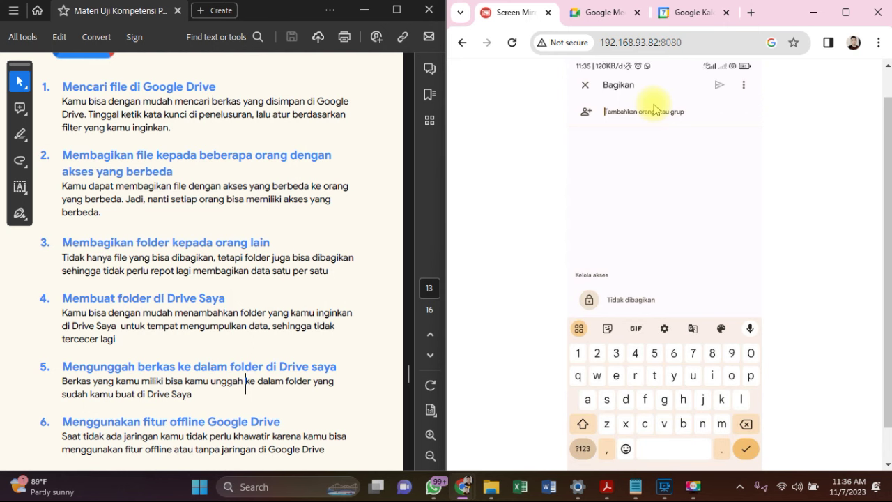
{"action": "type", "text": "an"}
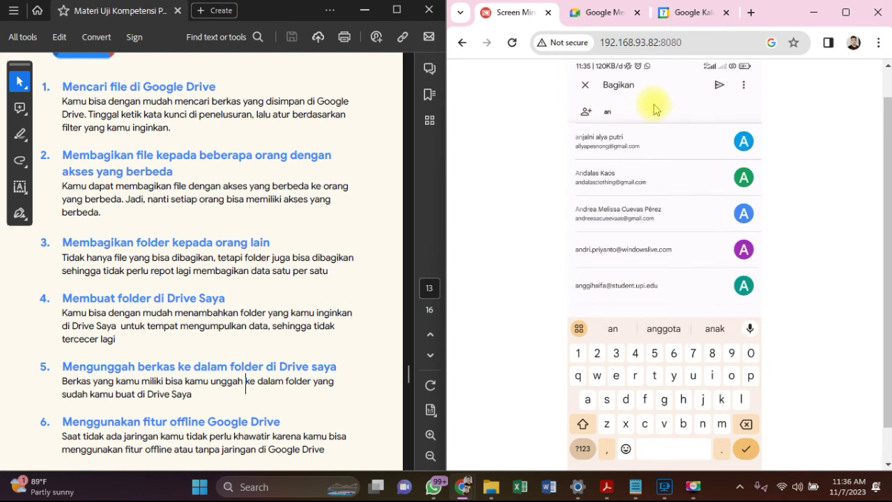
{"action": "key", "text": "BackSpace"}
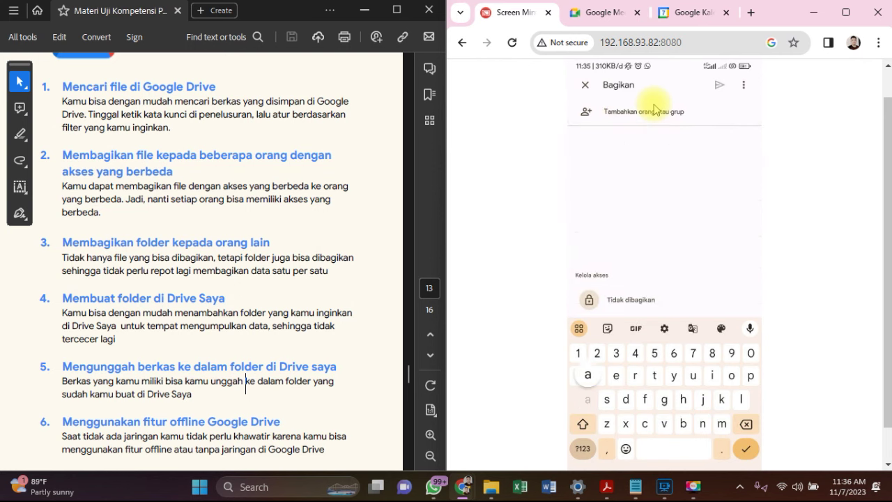
{"action": "type", "text": "zi"}
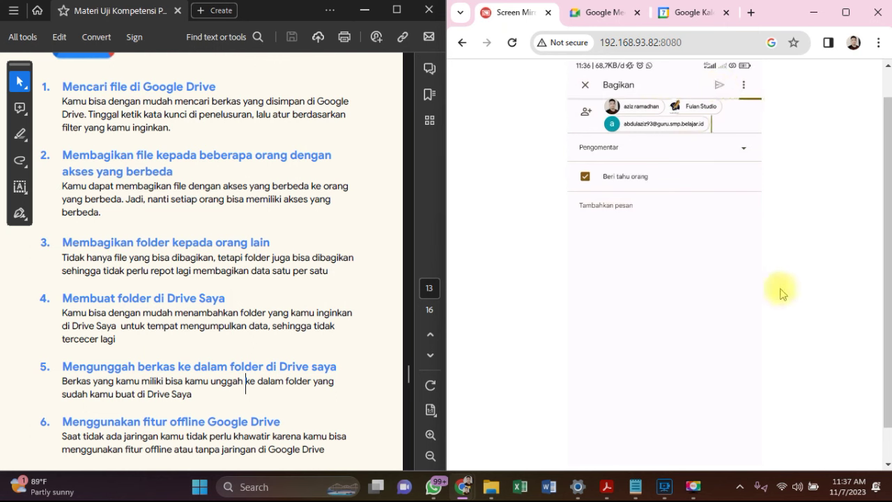
{"action": "mouse_move", "coordinate": [693, 493]}
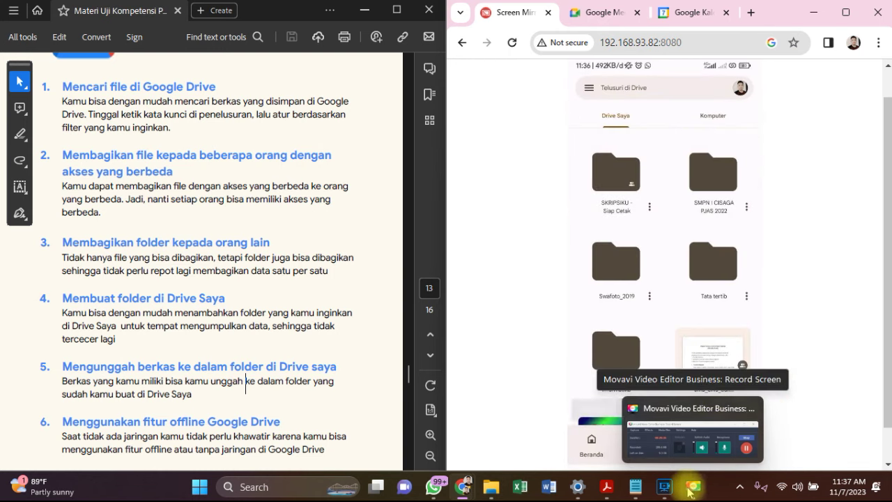
{"action": "left_click", "coordinate": [757, 453]}
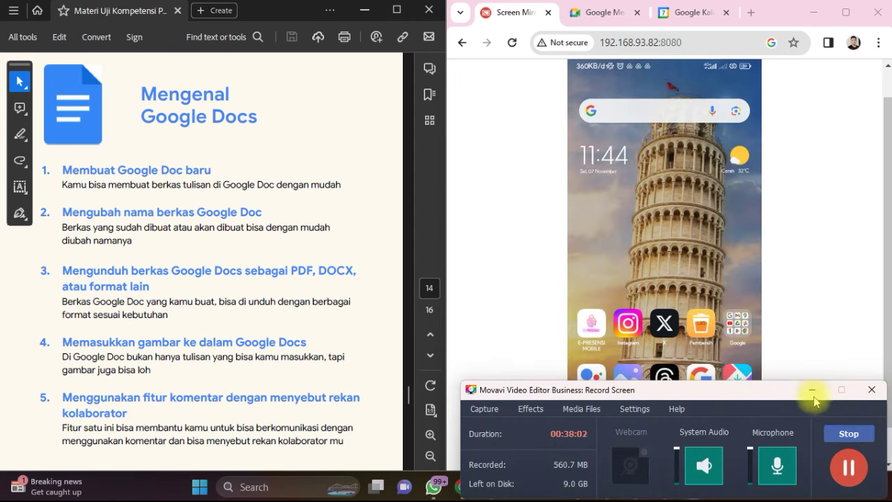
{"action": "left_click", "coordinate": [813, 392]}
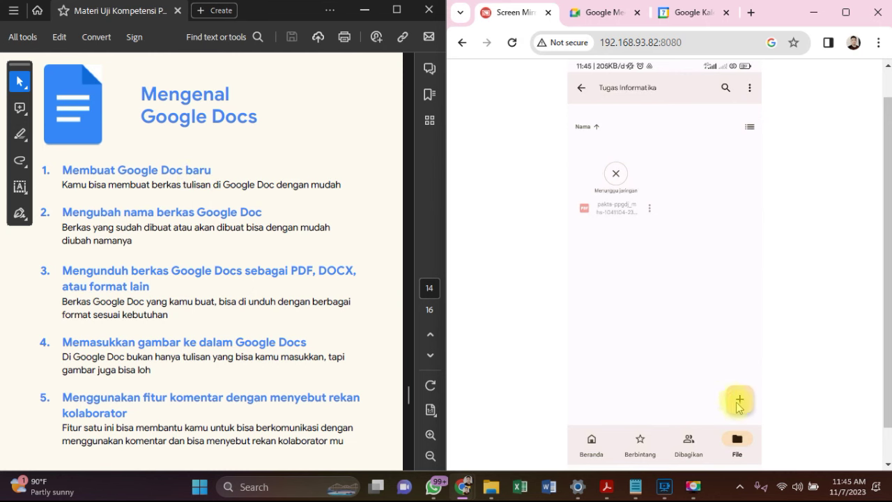
Create a Google Docs document in the "Tugas Informatika" folder and write "Pengertian Informatika adalah ..." as its first line
{"action": "left_click", "coordinate": [739, 403]}
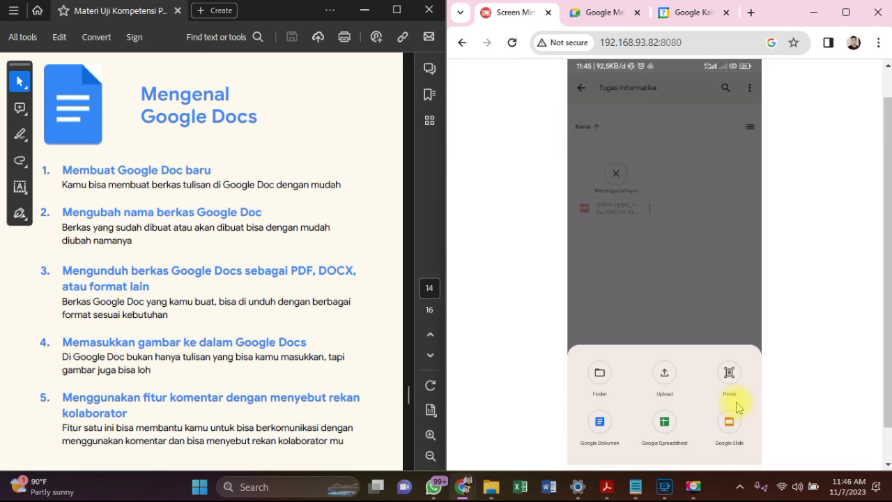
{"action": "left_click", "coordinate": [600, 439]}
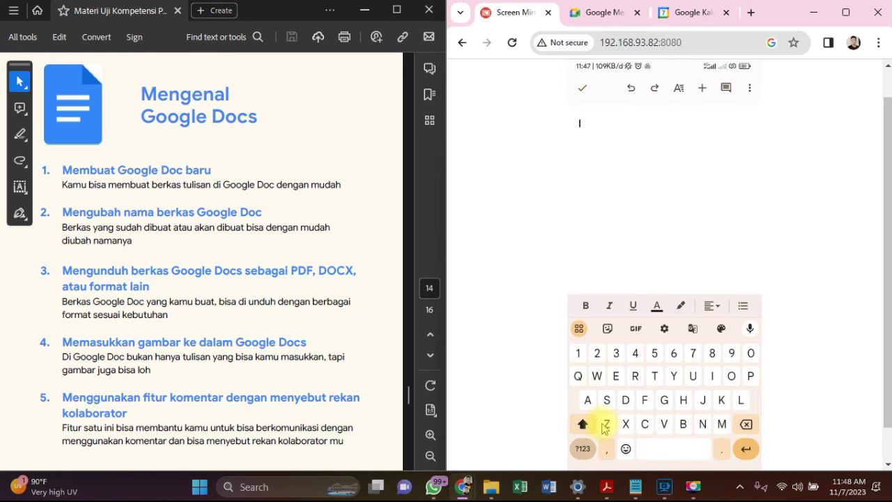
{"action": "type", "text": "Penge"}
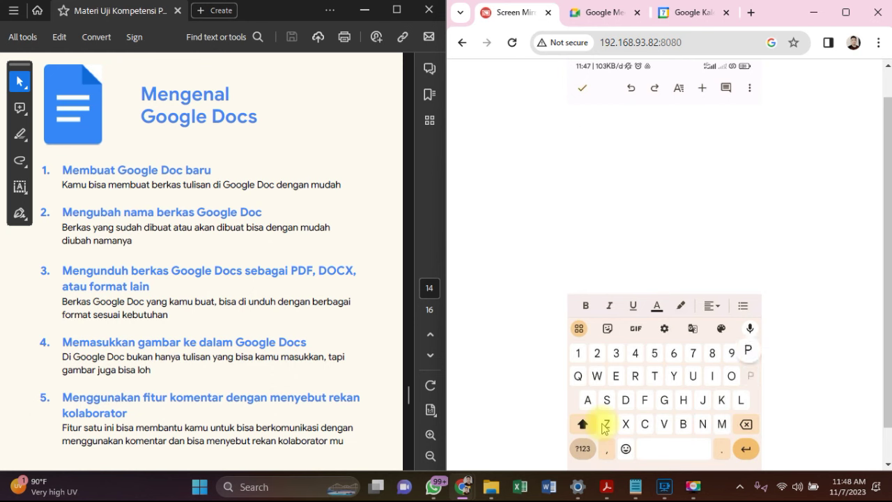
{"action": "type", "text": "rtian I"}
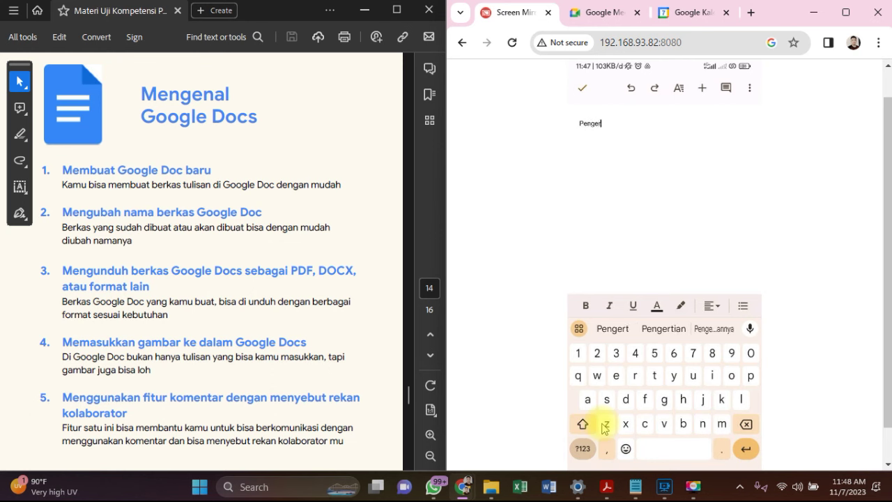
{"action": "type", "text": "n"}
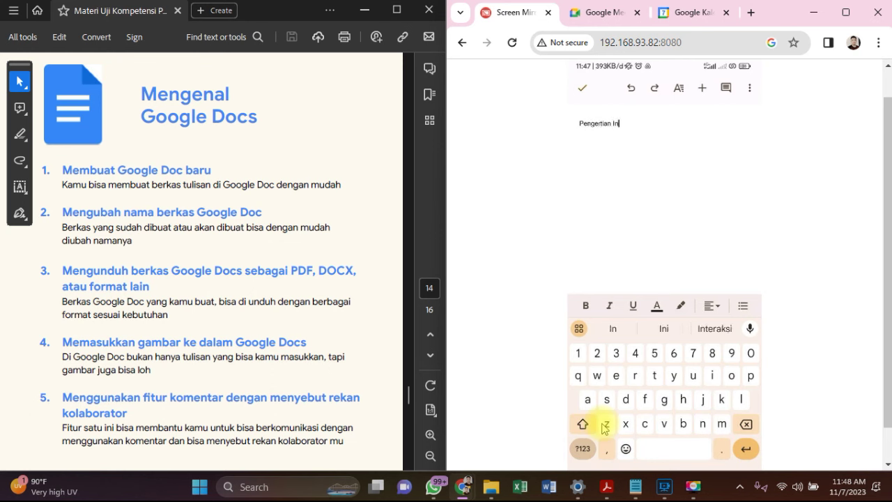
{"action": "type", "text": "formatika "}
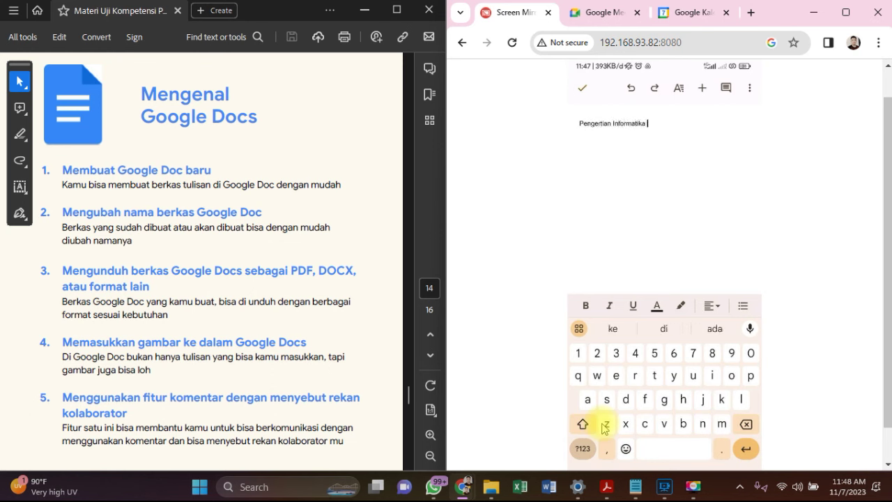
{"action": "type", "text": "adalah ..."}
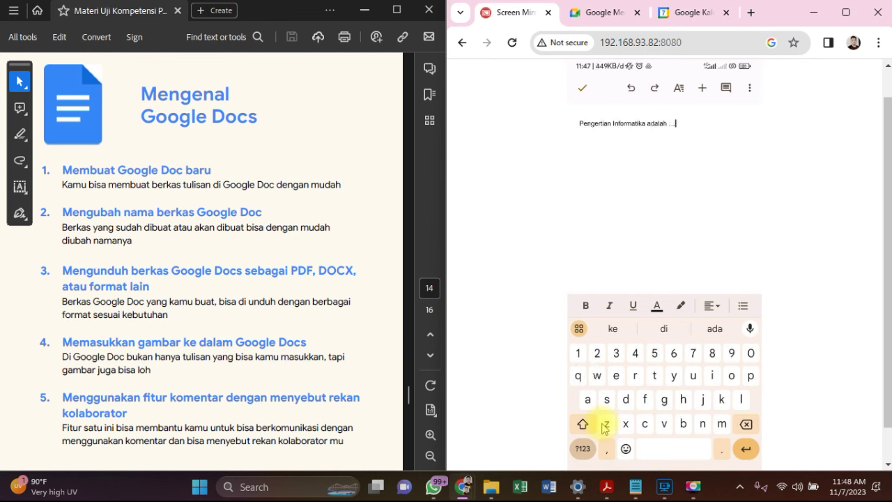
Write the second line "Jenis-jenis software adalah ..., ..., dan ... hdukl" and make the first line bold and italic
{"action": "key", "text": "Return"}
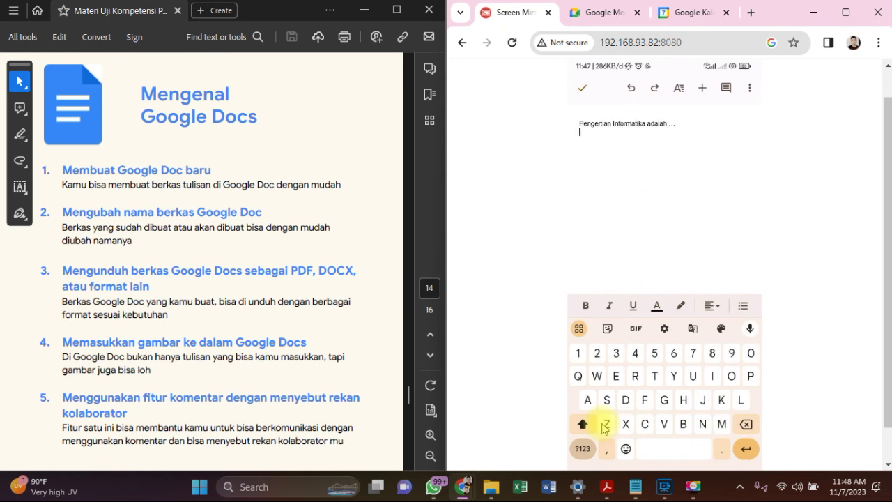
{"action": "type", "text": "J"}
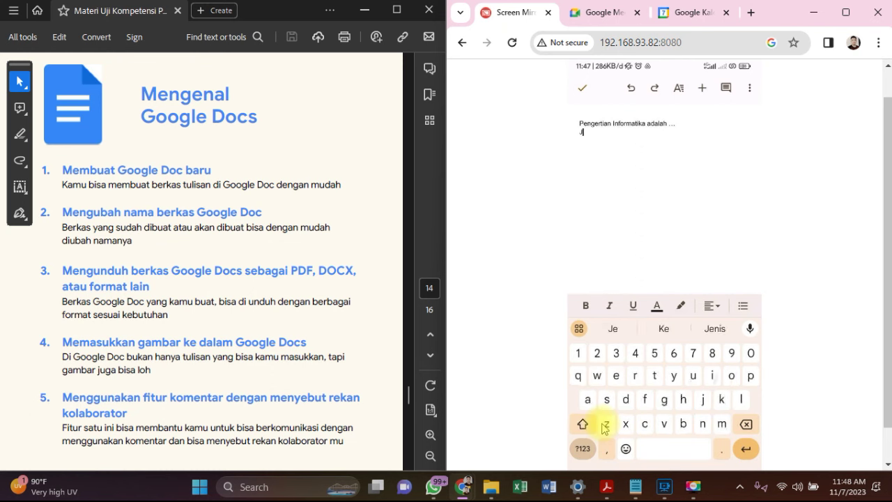
{"action": "type", "text": "enis"}
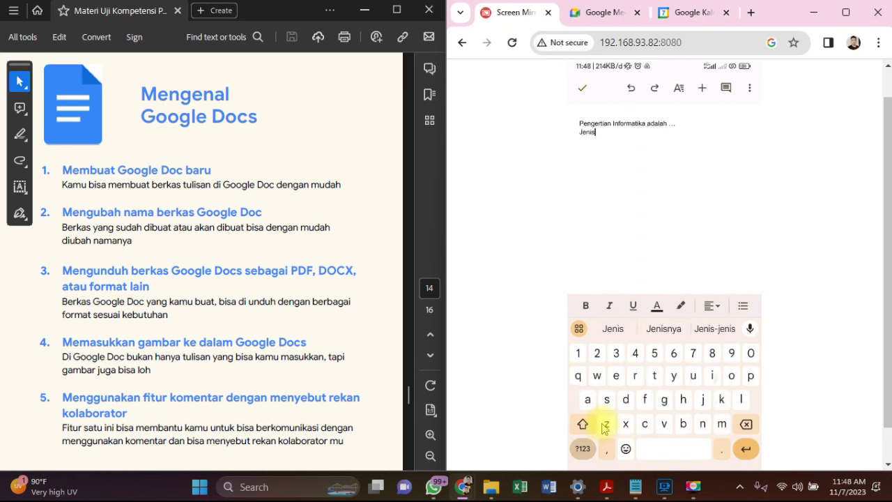
{"action": "type", "text": "-jen"}
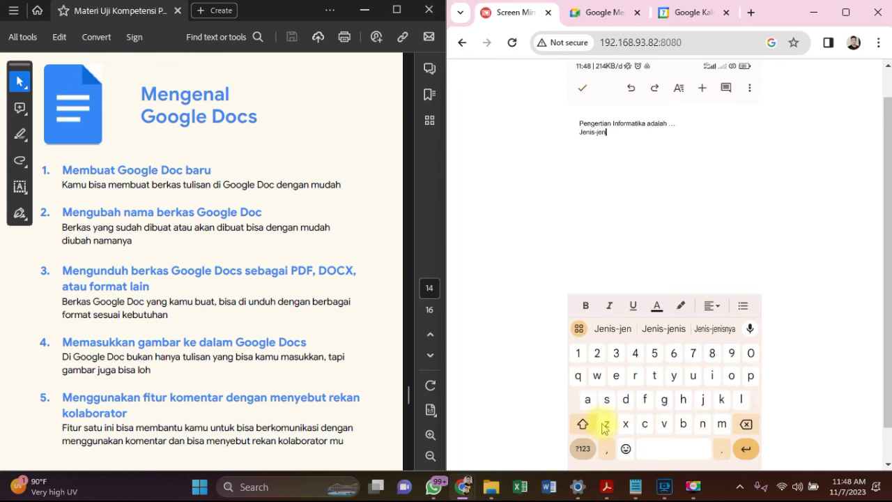
{"action": "type", "text": "is sof"}
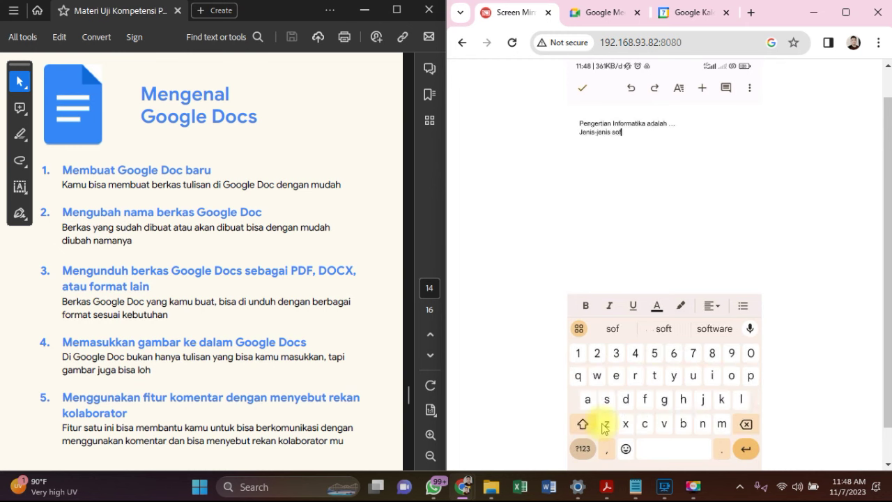
{"action": "type", "text": "tware adalah"}
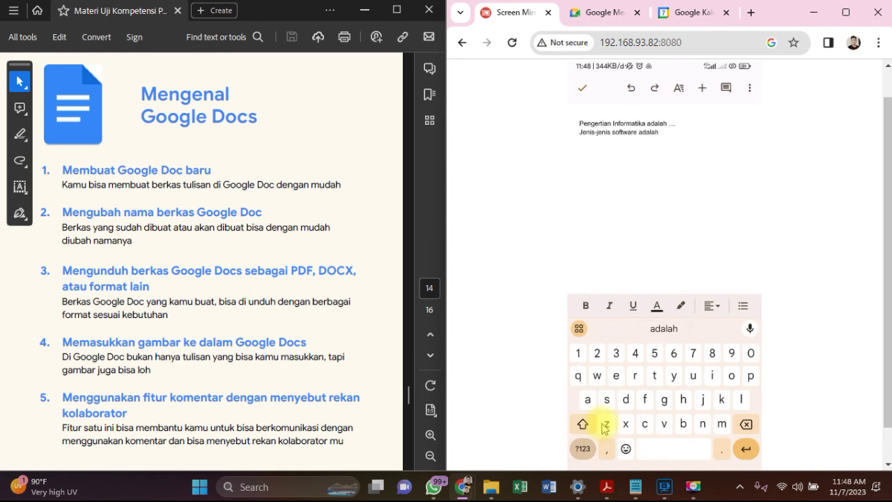
{"action": "type", "text": " ..., ..."}
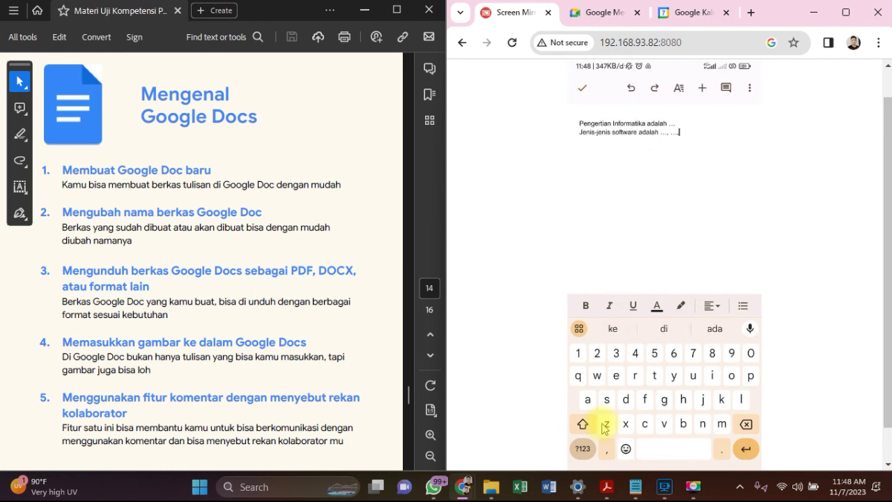
{"action": "type", "text": ", dan ... hdukl"}
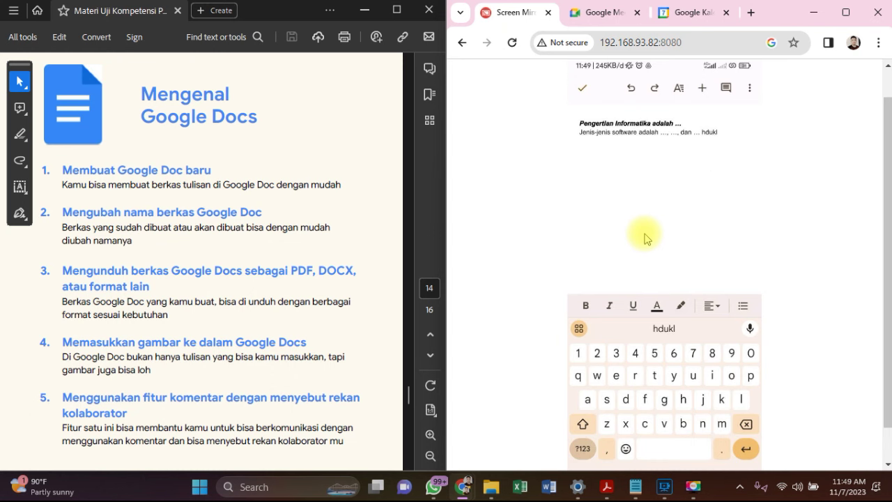
Undo the stray "hdukl" text, and demonstrate undoing and redoing the first line's bold formatting
{"action": "left_click", "coordinate": [635, 94]}
{"action": "left_click", "coordinate": [634, 93]}
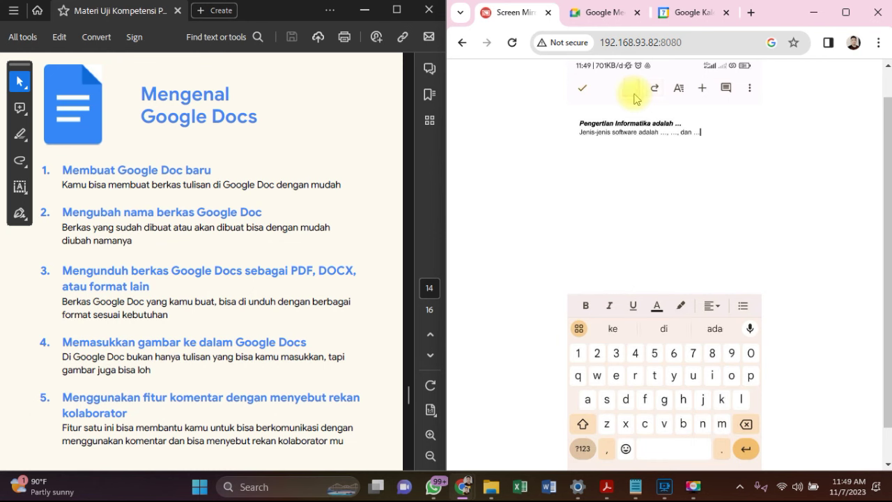
{"action": "key", "text": "ctrl+a"}
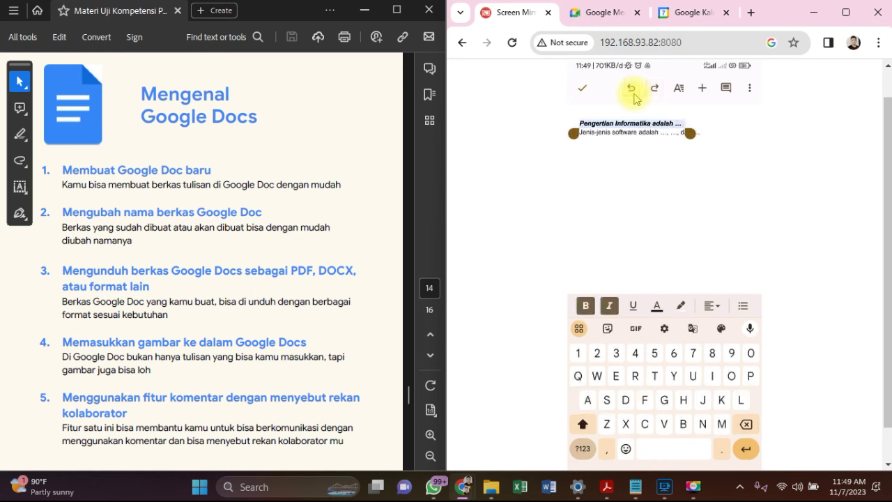
{"action": "left_click", "coordinate": [634, 93]}
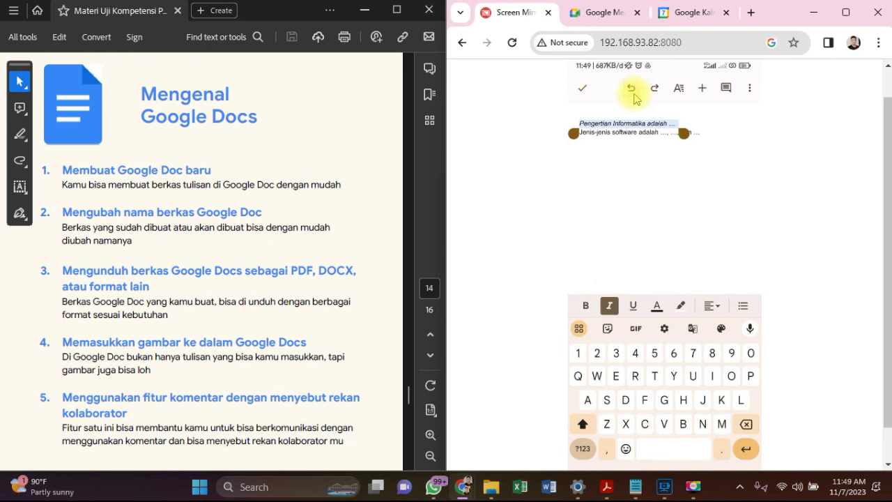
{"action": "key", "text": "ctrl+y"}
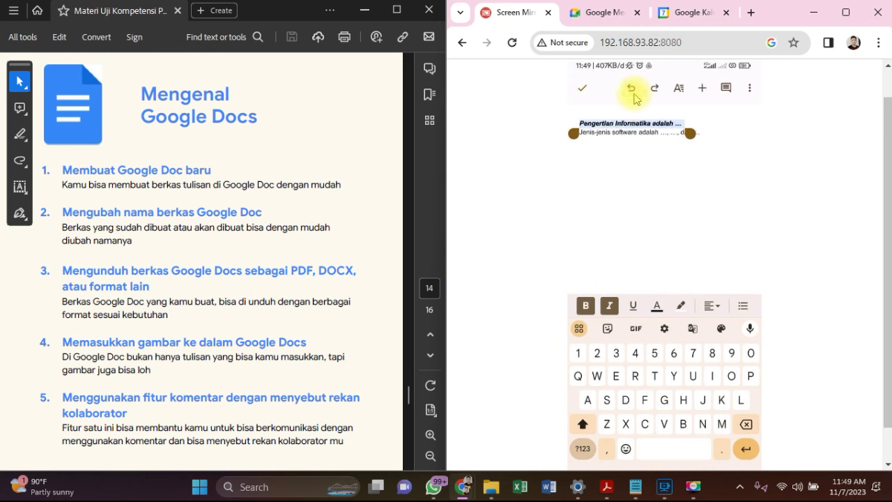
{"action": "key", "text": "Right"}
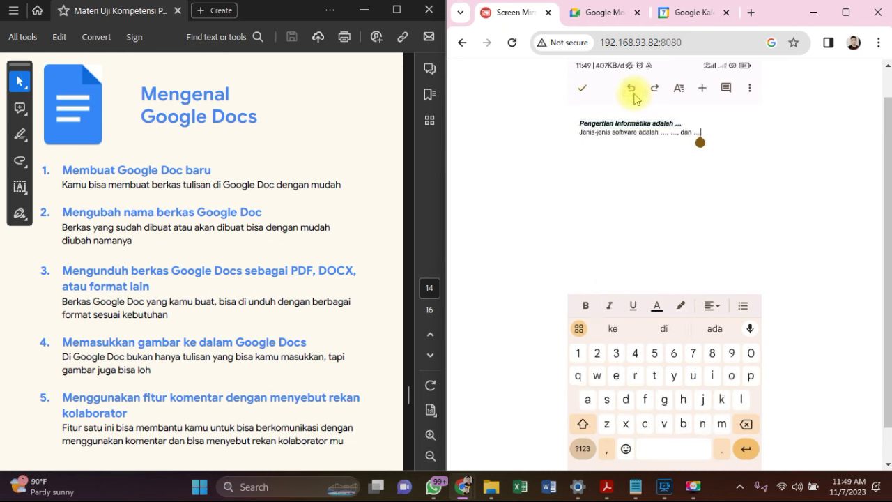
Insert a Word logo image below the two lines and replace it with a photo of the ANBK 2023 proctor badge
{"action": "key", "text": "Return"}
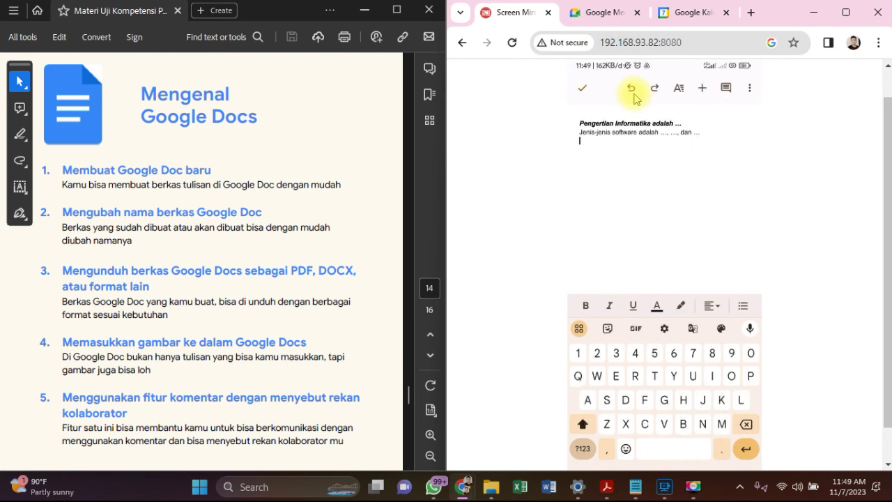
{"action": "key", "text": "Return"}
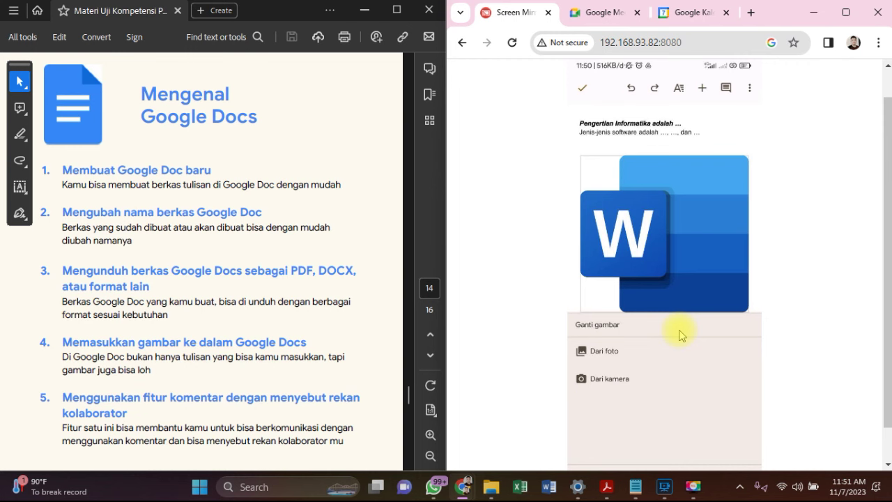
{"action": "left_click", "coordinate": [679, 338]}
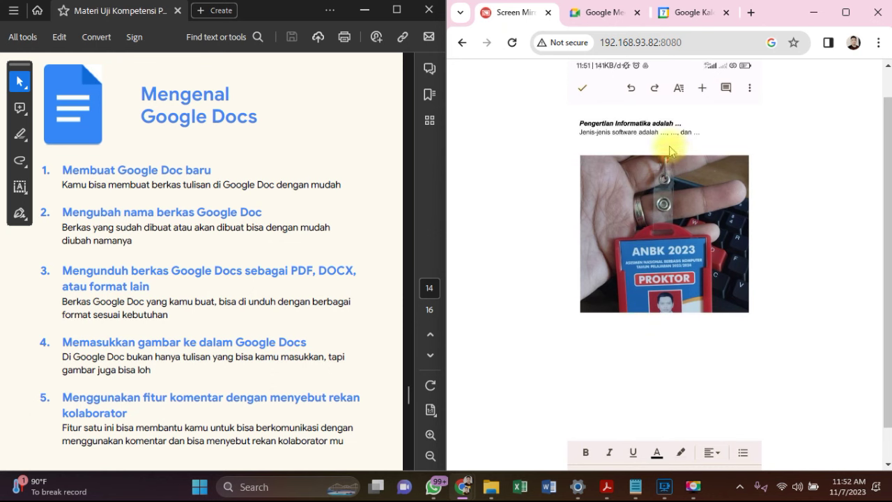
Add a numbered list of Word, Excel and Powerpoint below the picture, and finish editing to return to the folder
{"action": "left_click", "coordinate": [711, 453]}
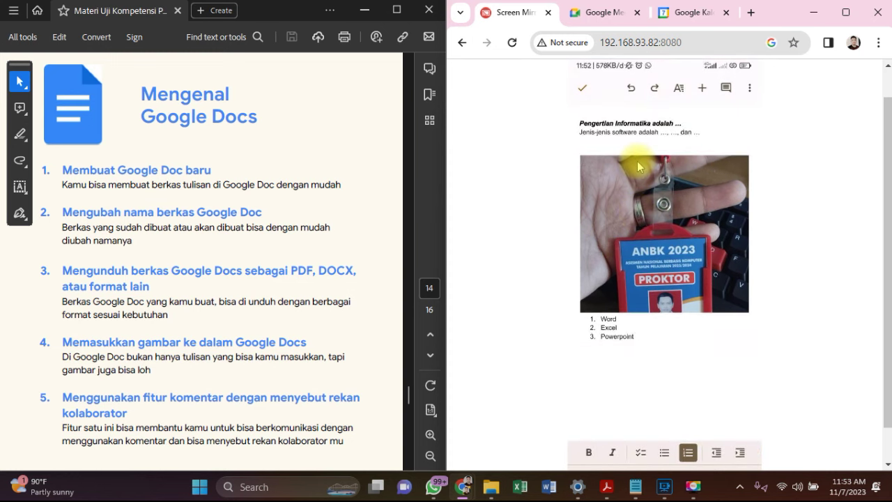
{"action": "left_click", "coordinate": [582, 89]}
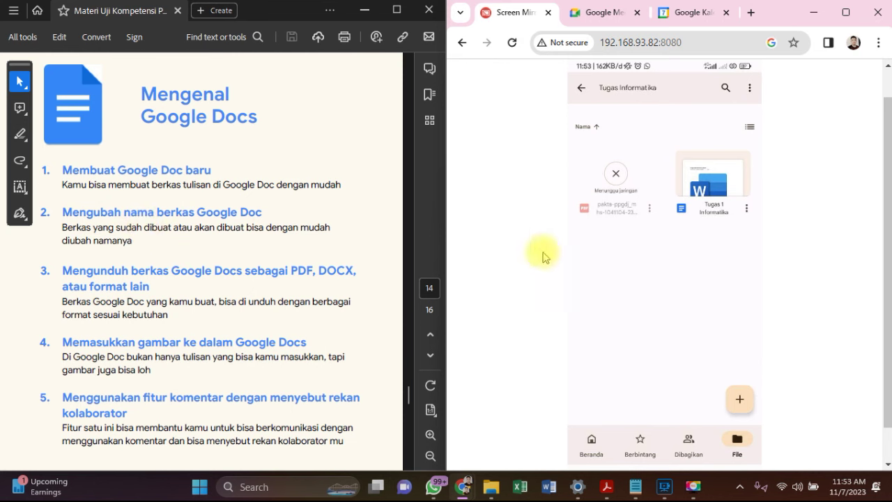
Rename the Tugas 1 Informatika document in the Tugas Informatika folder to "Tugas 2 TIK"
{"action": "right_click", "coordinate": [722, 212]}
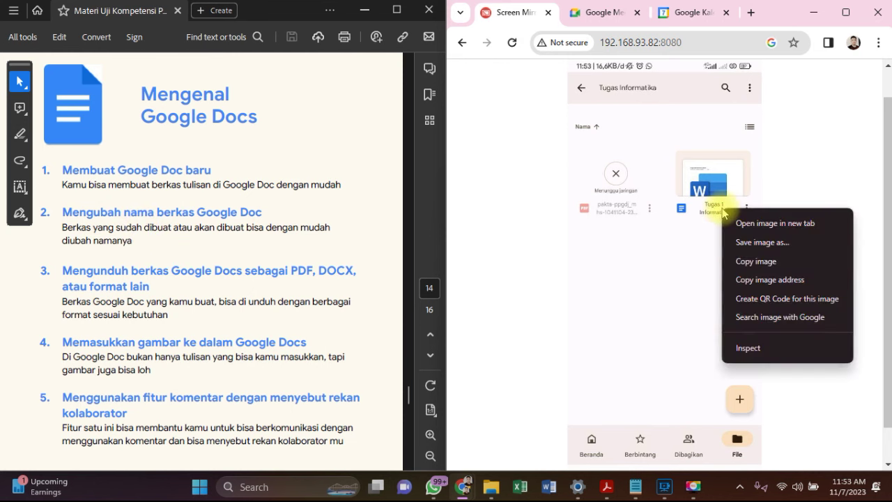
{"action": "left_click", "coordinate": [699, 240]}
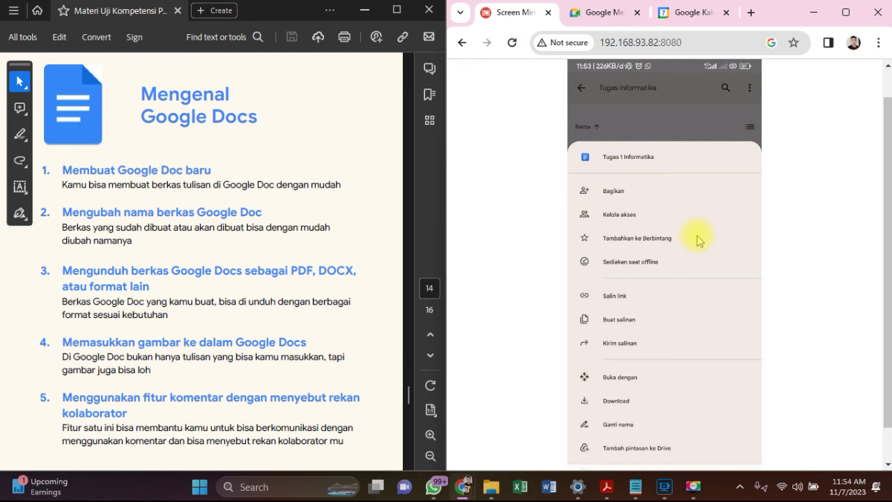
{"action": "scroll", "coordinate": [699, 240], "scroll_direction": "down", "scroll_amount": 3}
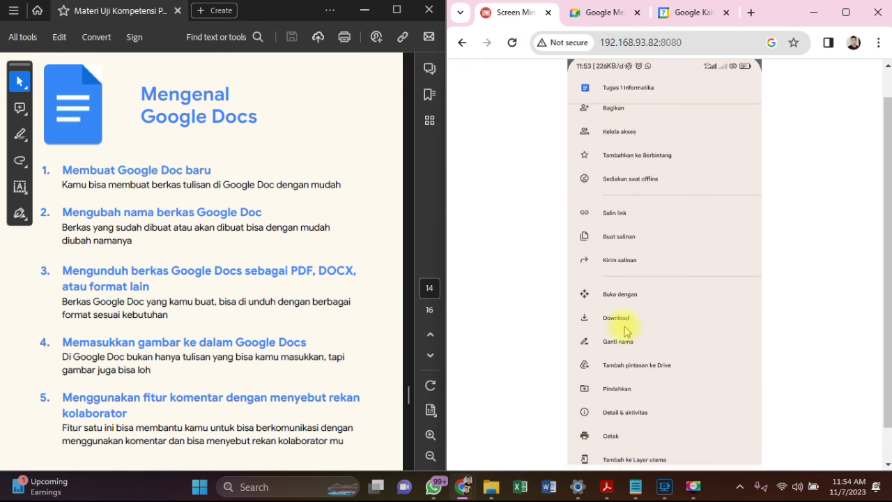
{"action": "left_click", "coordinate": [616, 345]}
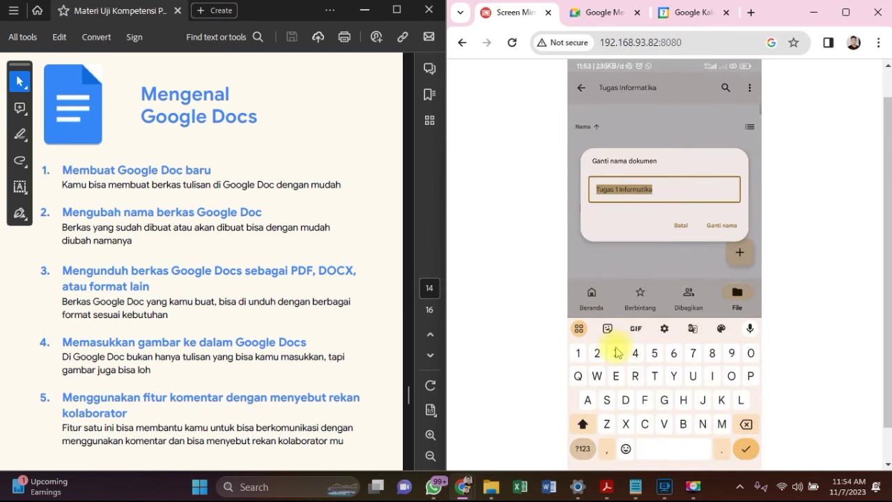
{"action": "type", "text": "Tug"}
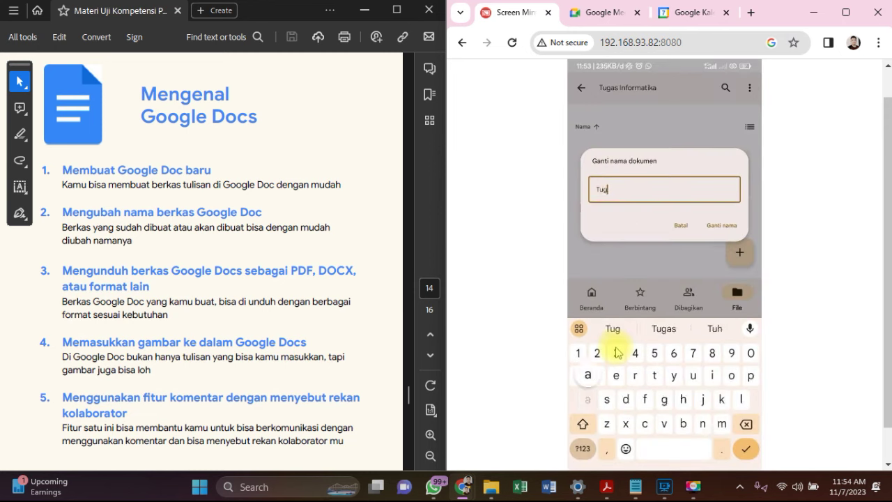
{"action": "type", "text": "as 2 TI"}
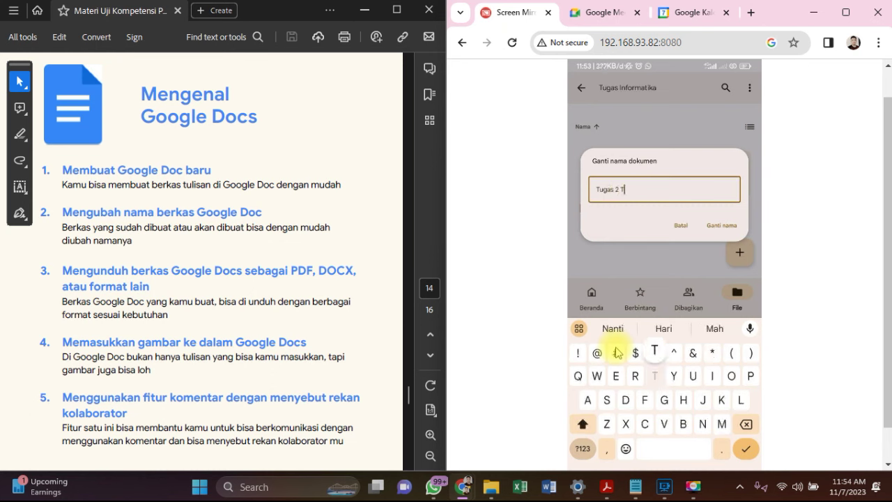
{"action": "type", "text": "K"}
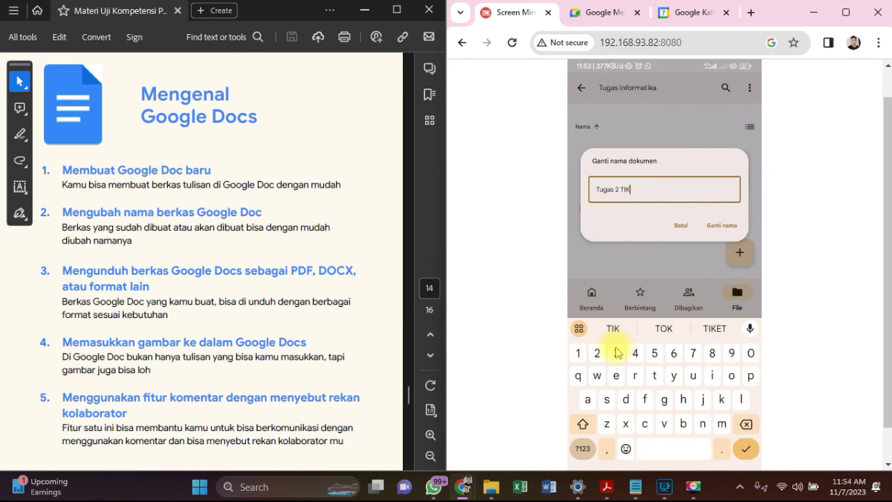
{"action": "key", "text": "Return"}
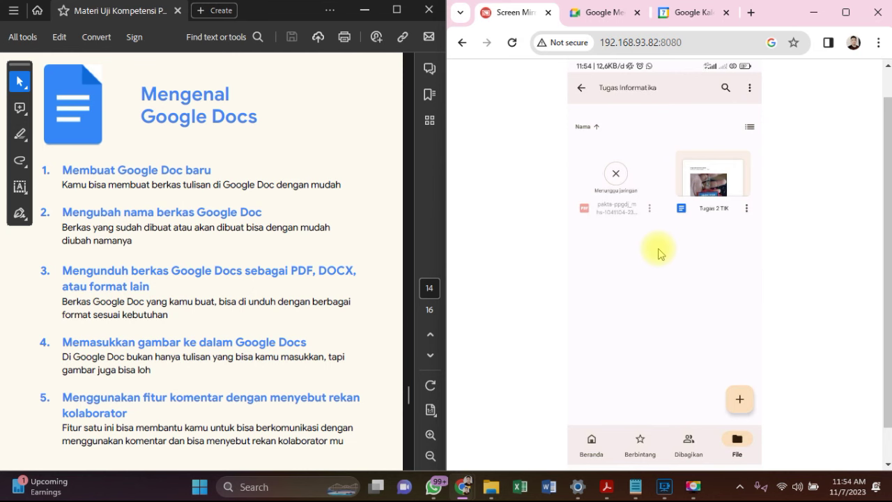
{"action": "left_click", "coordinate": [709, 207]}
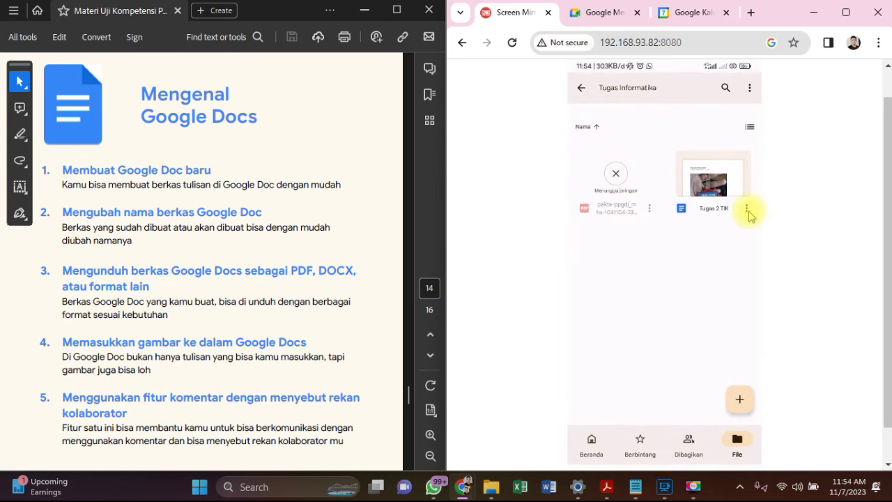
{"action": "left_click", "coordinate": [747, 210]}
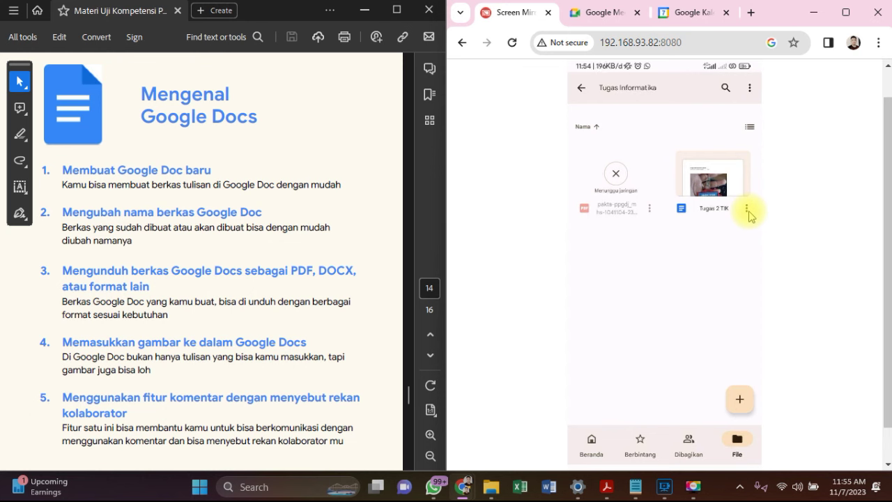
{"action": "left_click", "coordinate": [749, 216]}
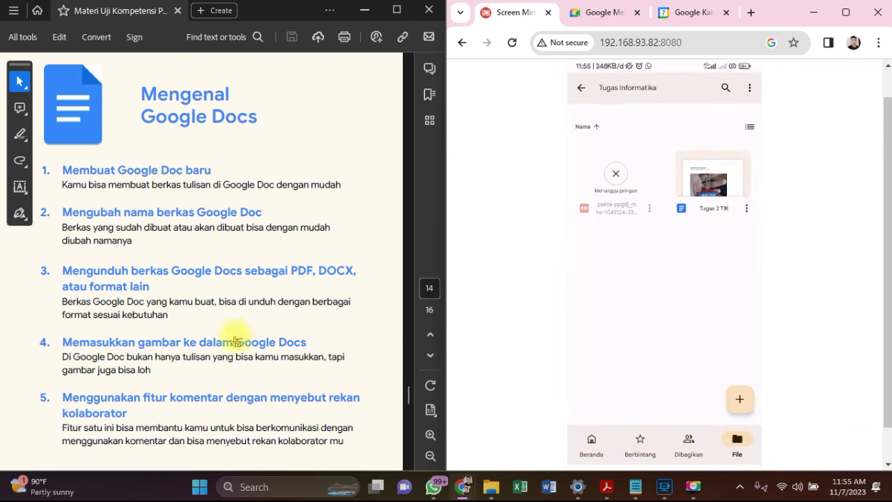
{"action": "scroll", "coordinate": [150, 355], "scroll_direction": "down", "scroll_amount": 3}
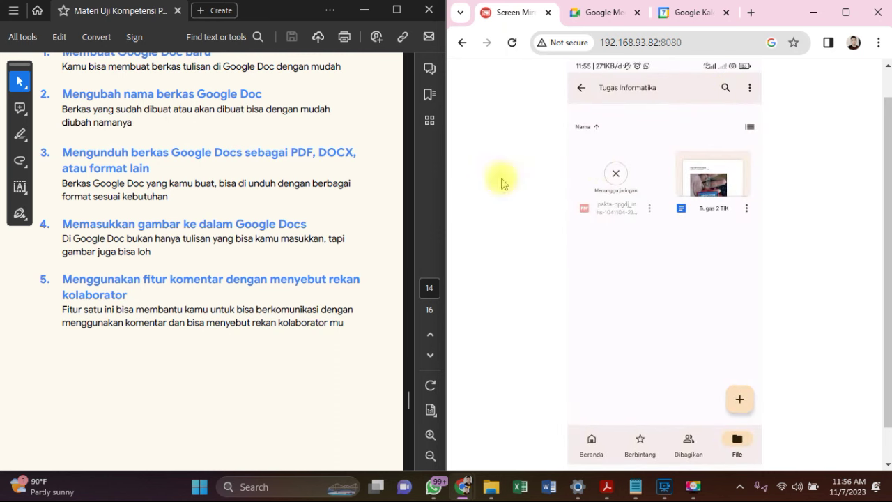
{"action": "scroll", "coordinate": [260, 360], "scroll_direction": "up", "scroll_amount": 3}
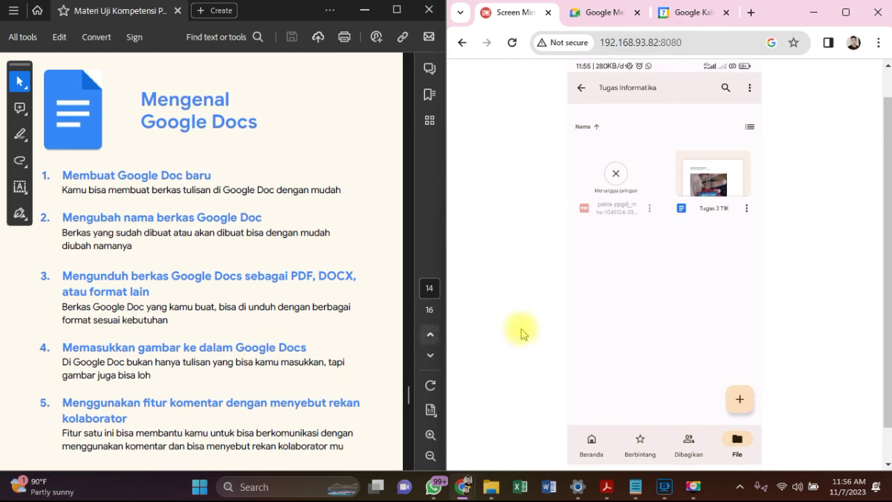
Leave the Tugas Informatika folder and review the list of topics on the Mengenal Google Slide page of the competency material
{"action": "left_click", "coordinate": [582, 90]}
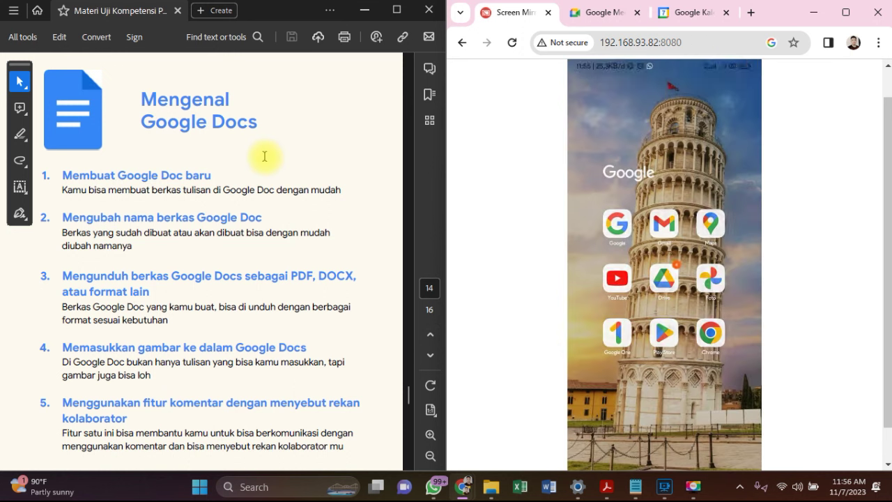
{"action": "scroll", "coordinate": [174, 223], "scroll_direction": "down", "scroll_amount": 3}
{"action": "scroll", "coordinate": [160, 239], "scroll_direction": "down", "scroll_amount": 5}
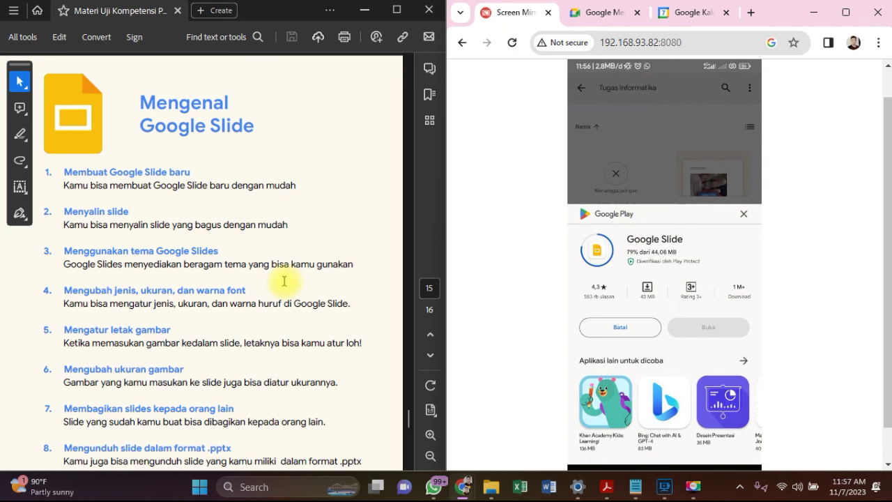
{"action": "scroll", "coordinate": [285, 281], "scroll_direction": "down", "scroll_amount": 2}
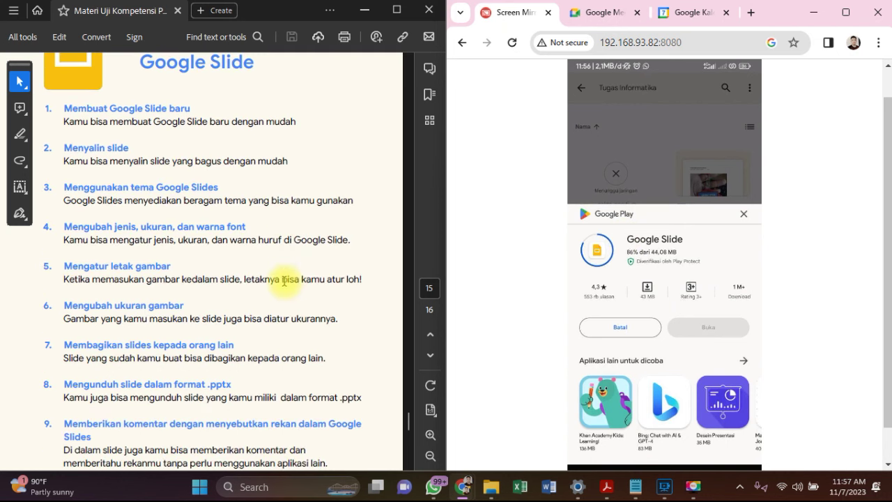
{"action": "scroll", "coordinate": [284, 281], "scroll_direction": "down", "scroll_amount": 4}
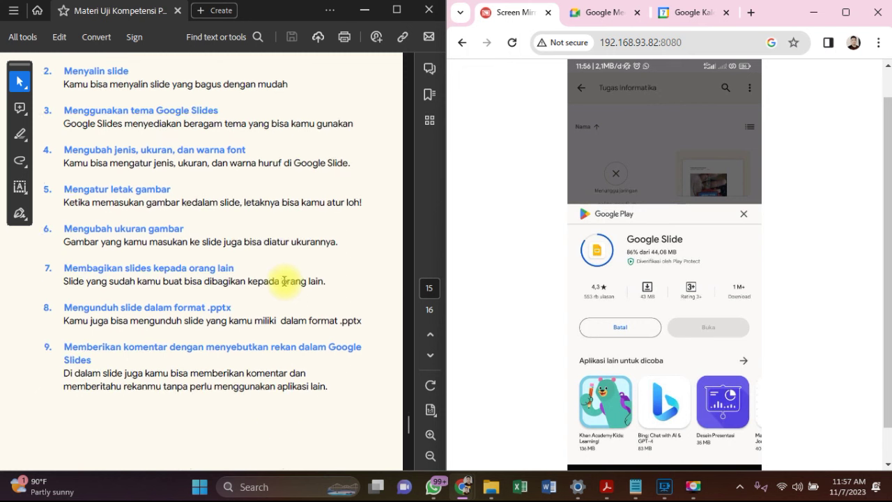
{"action": "scroll", "coordinate": [284, 281], "scroll_direction": "up", "scroll_amount": 3}
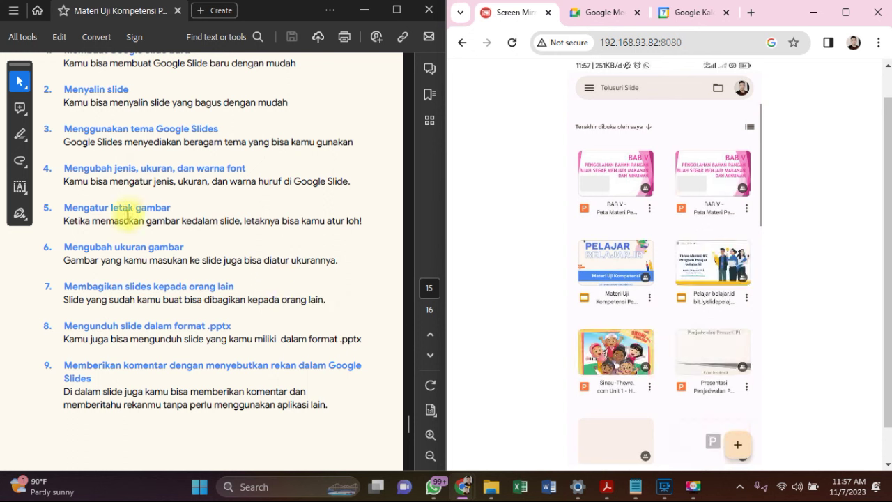
{"action": "scroll", "coordinate": [126, 213], "scroll_direction": "up", "scroll_amount": 1}
{"action": "scroll", "coordinate": [128, 218], "scroll_direction": "up", "scroll_amount": 1}
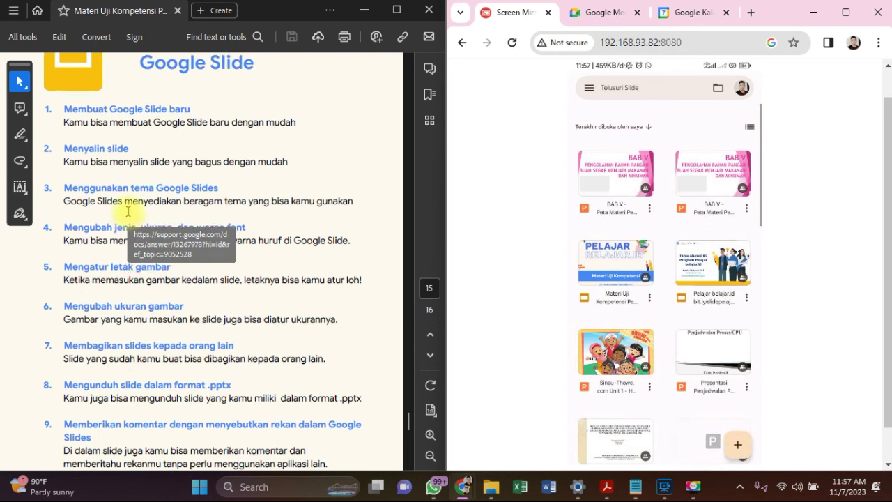
{"action": "scroll", "coordinate": [129, 211], "scroll_direction": "up", "scroll_amount": 2}
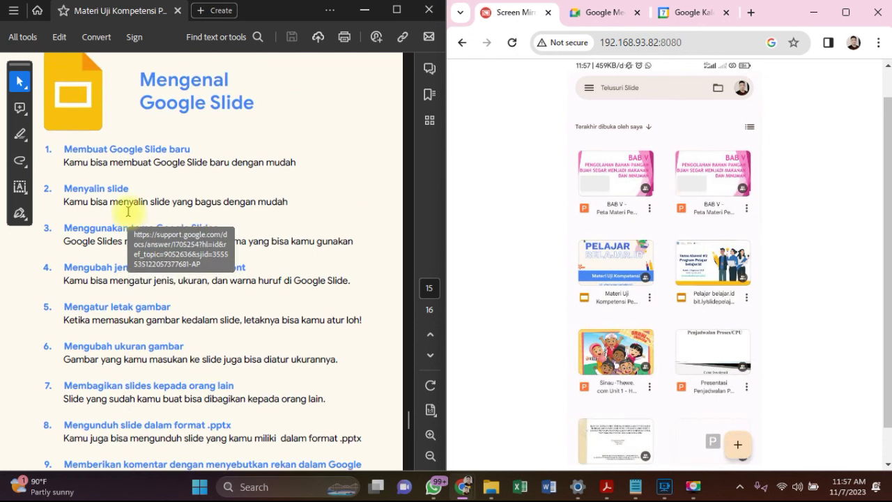
{"action": "scroll", "coordinate": [128, 212], "scroll_direction": "down", "scroll_amount": 1}
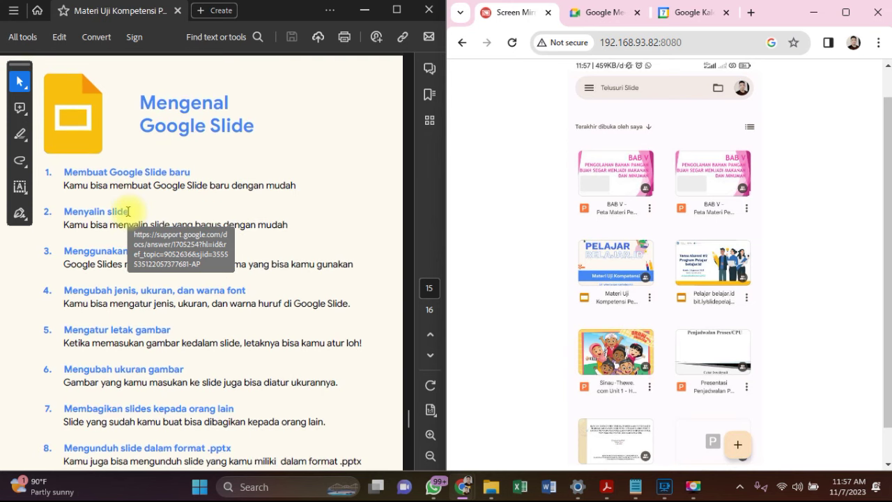